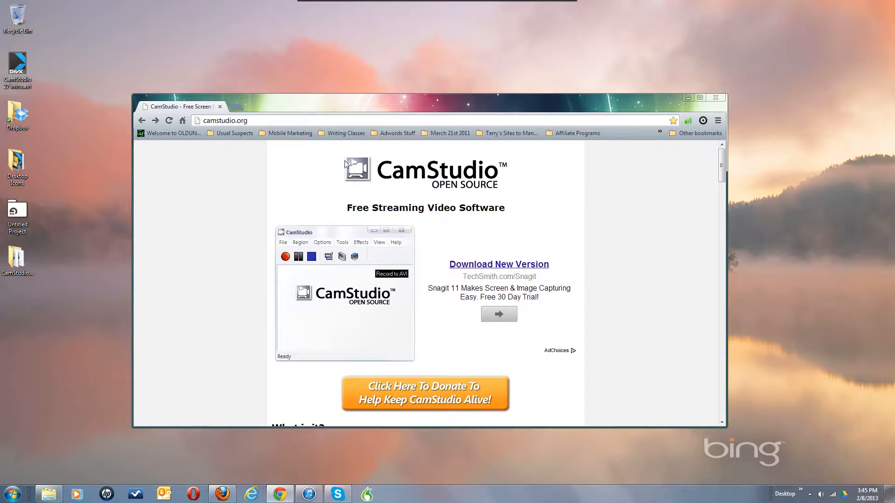
Read through the CamStudio homepage down to the download links, including the optional CamStudio Lossless Video Codec v1.5 entry
{"action": "scroll", "coordinate": [536, 228], "scroll_direction": "down", "scroll_amount": 2}
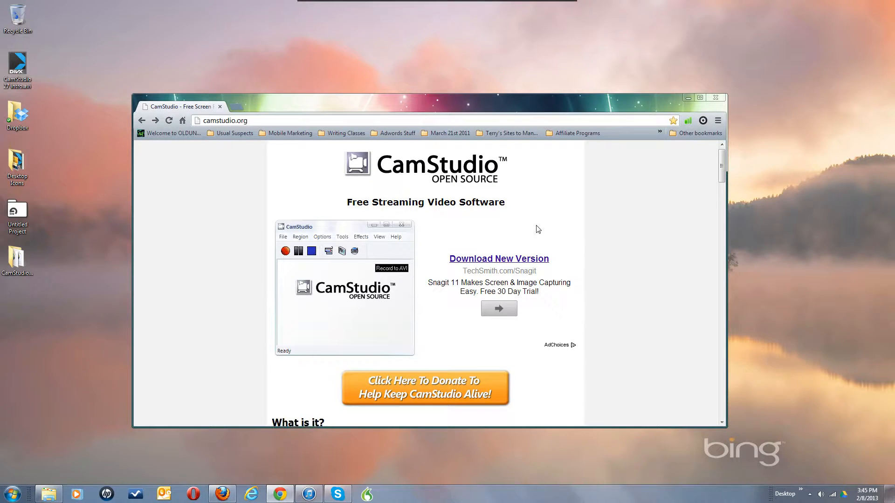
{"action": "scroll", "coordinate": [537, 228], "scroll_direction": "down", "scroll_amount": 3}
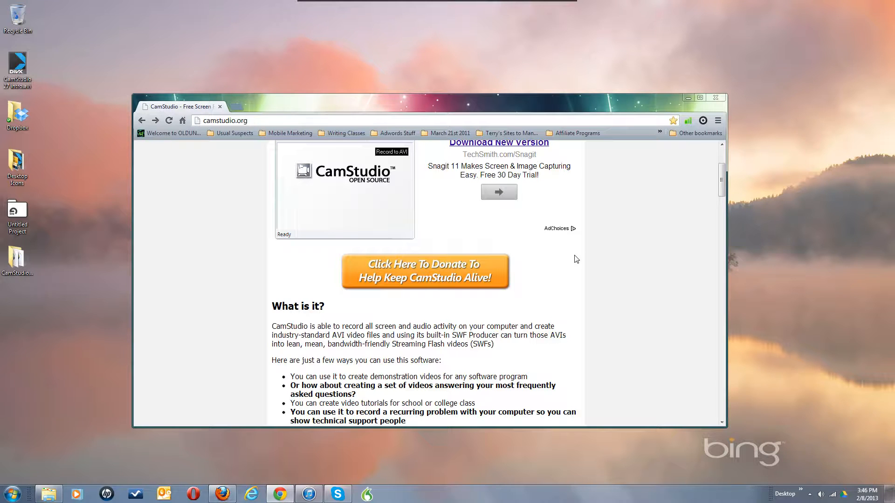
{"action": "scroll", "coordinate": [581, 273], "scroll_direction": "down", "scroll_amount": 2}
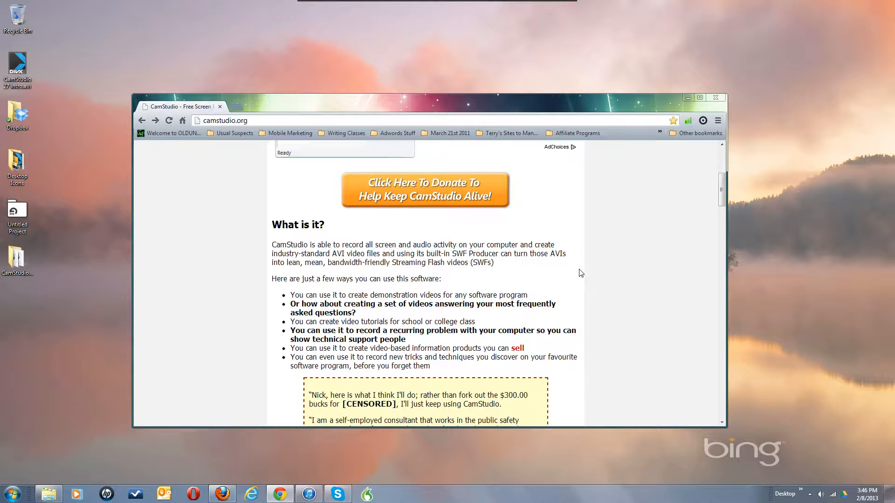
{"action": "scroll", "coordinate": [581, 273], "scroll_direction": "down", "scroll_amount": 5}
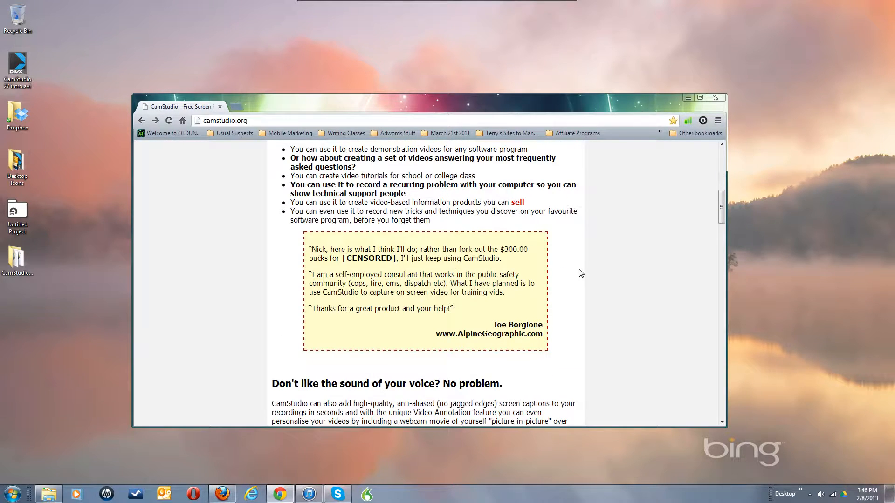
{"action": "scroll", "coordinate": [581, 274], "scroll_direction": "down", "scroll_amount": 5}
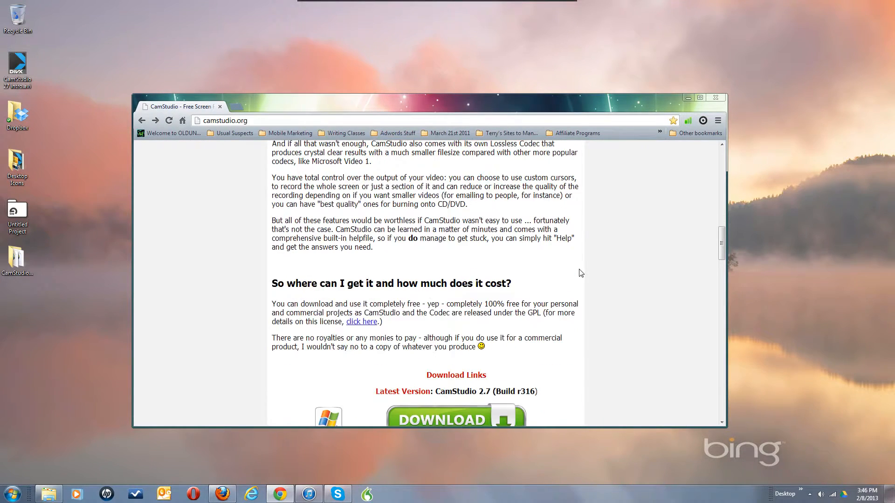
{"action": "scroll", "coordinate": [581, 273], "scroll_direction": "down", "scroll_amount": 4}
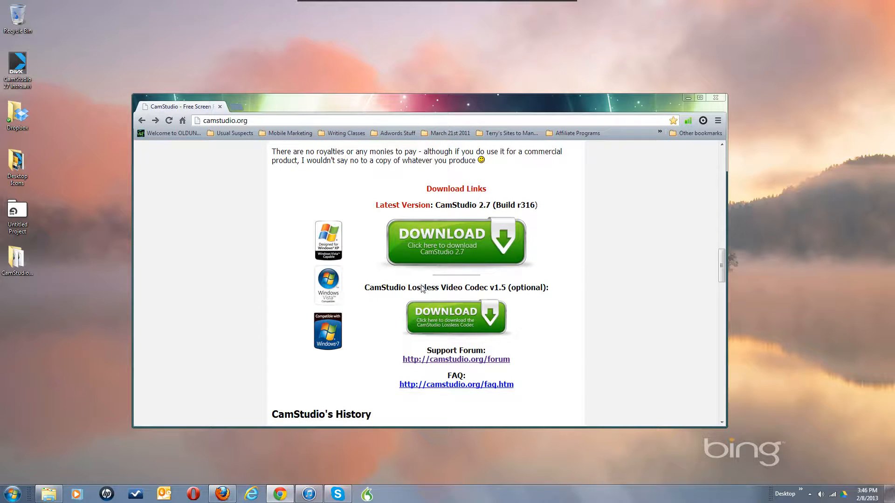
{"action": "triple_click", "coordinate": [466, 289]}
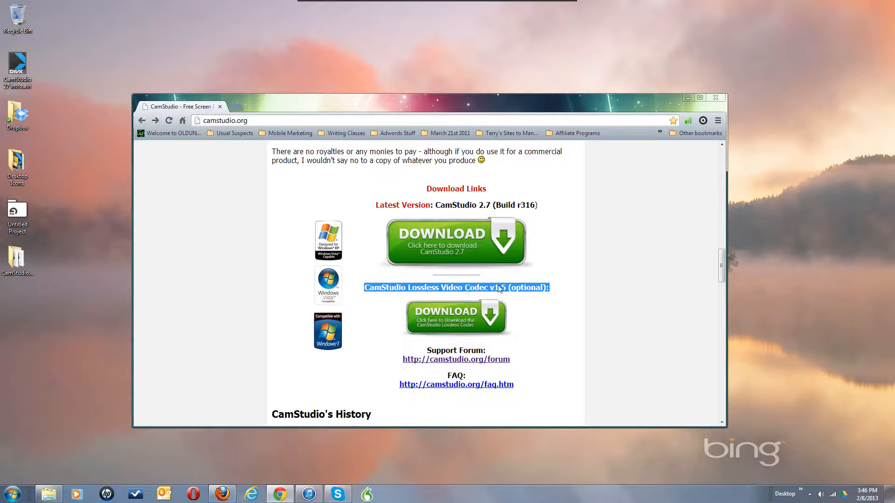
{"action": "left_click", "coordinate": [615, 289]}
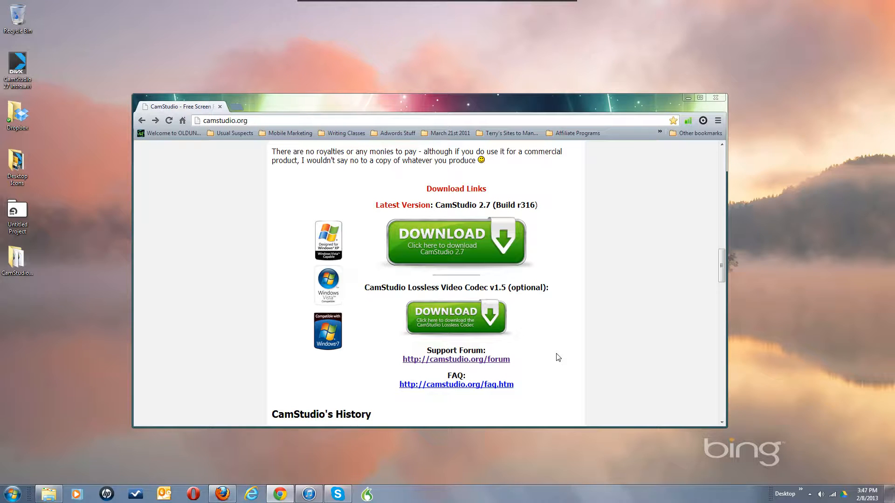
Download the CamStudio 2.7 installer from the homepage and run the downloaded file
{"action": "scroll", "coordinate": [586, 337], "scroll_direction": "up", "scroll_amount": 1}
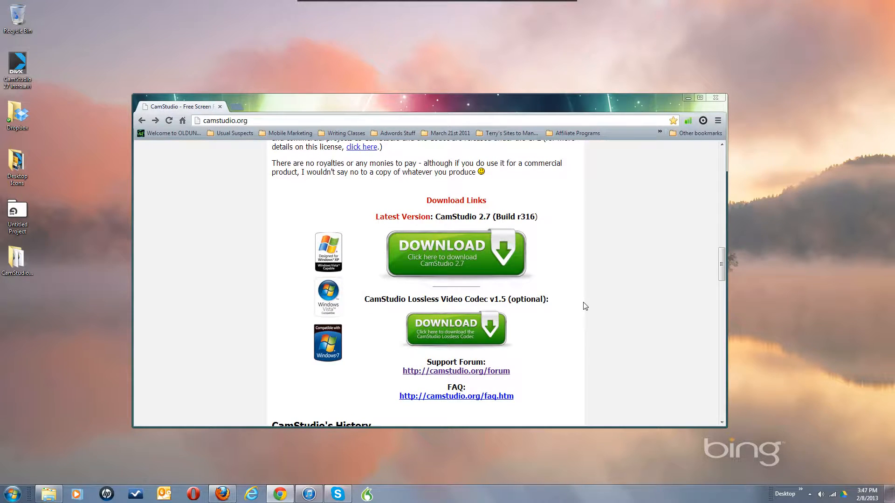
{"action": "scroll", "coordinate": [585, 306], "scroll_direction": "up", "scroll_amount": 1}
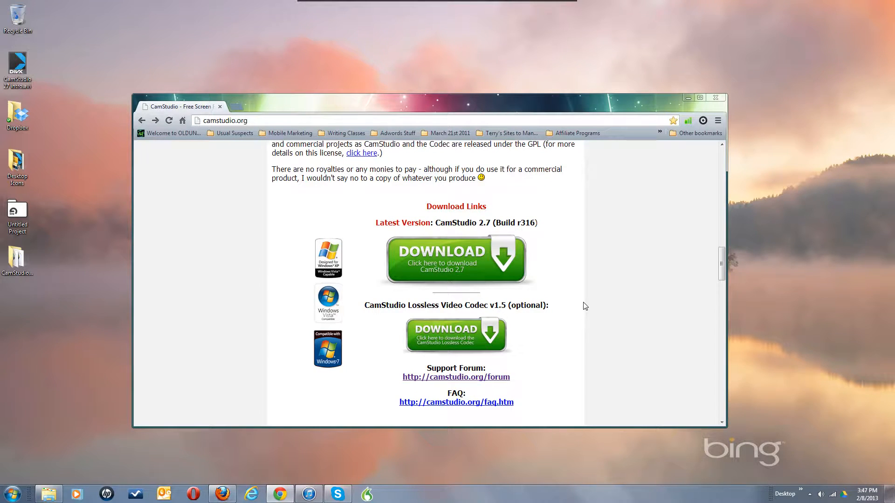
{"action": "left_click", "coordinate": [504, 256]}
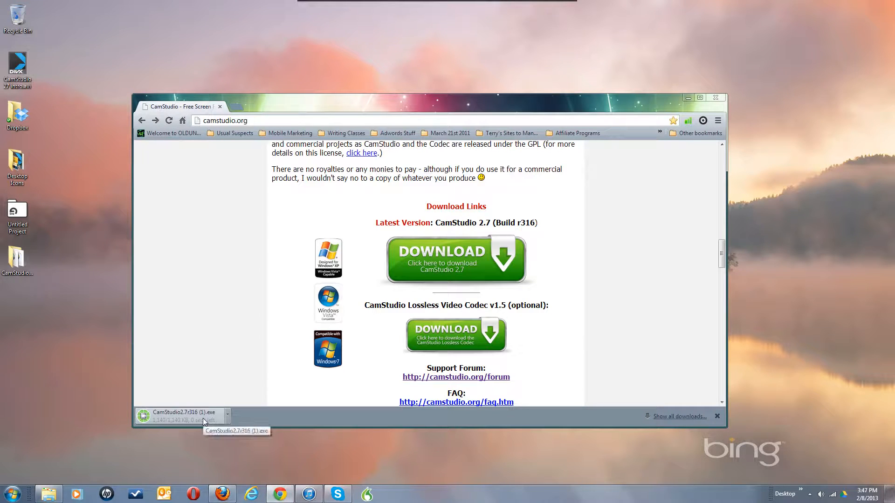
{"action": "left_click", "coordinate": [180, 417]}
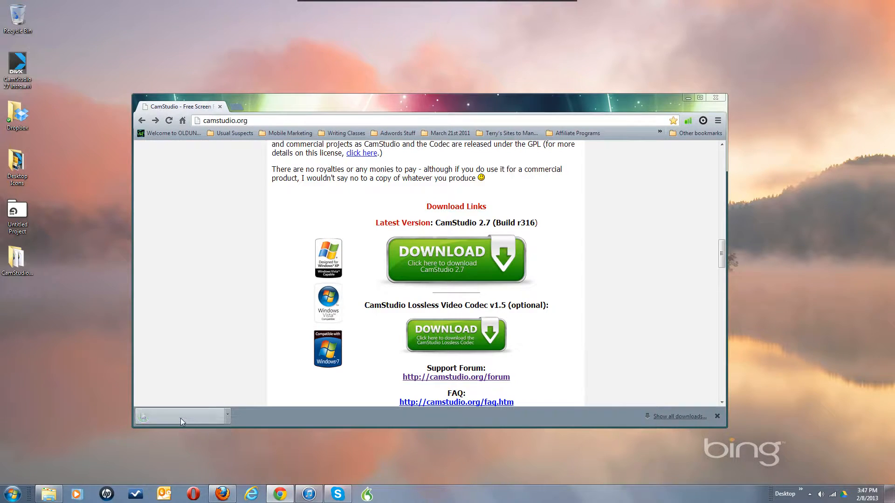
{"action": "left_click", "coordinate": [472, 254]}
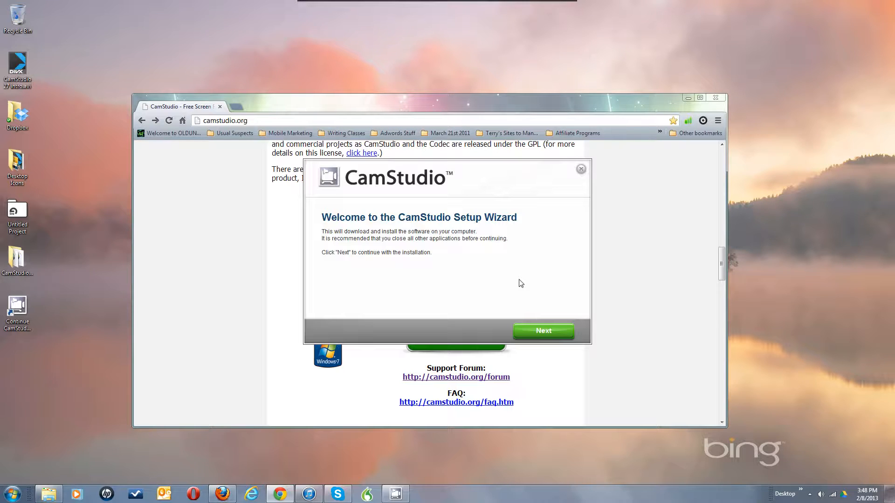
Advance through the CamStudio setup wizard, decline the Dealply offer and start the installation
{"action": "left_click", "coordinate": [541, 332]}
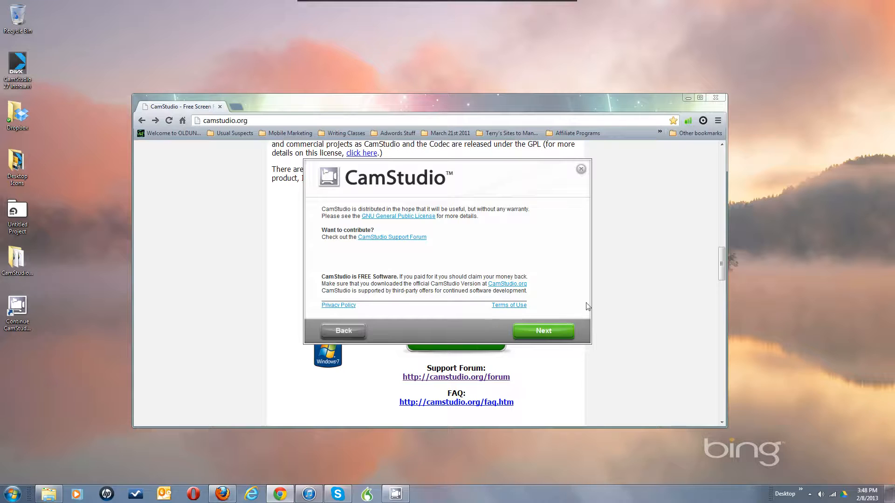
{"action": "left_click", "coordinate": [543, 331]}
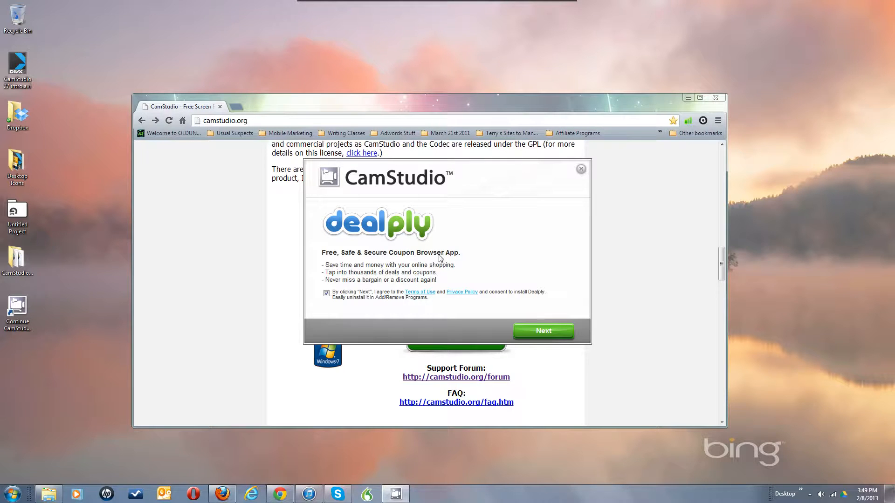
{"action": "left_click", "coordinate": [327, 294]}
{"action": "left_click", "coordinate": [542, 332]}
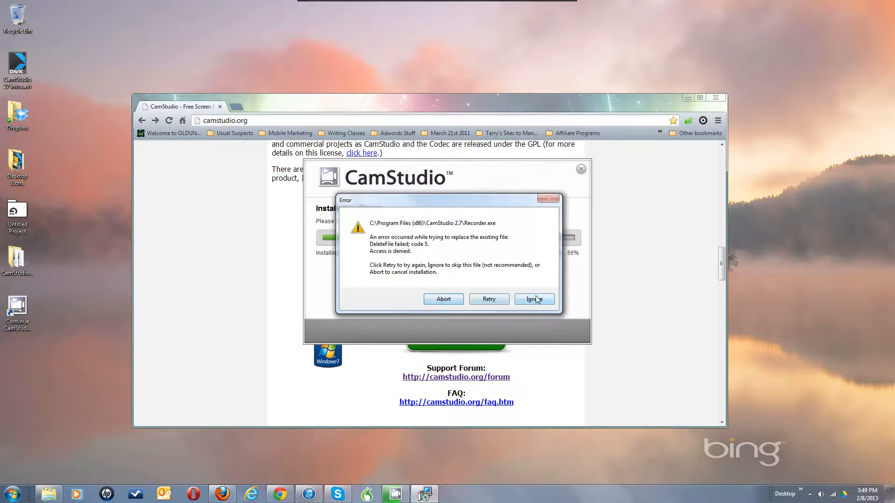
Skip replacing the existing Recorder.exe and CamHook.dll files so that the installation continues
{"action": "left_click", "coordinate": [535, 298]}
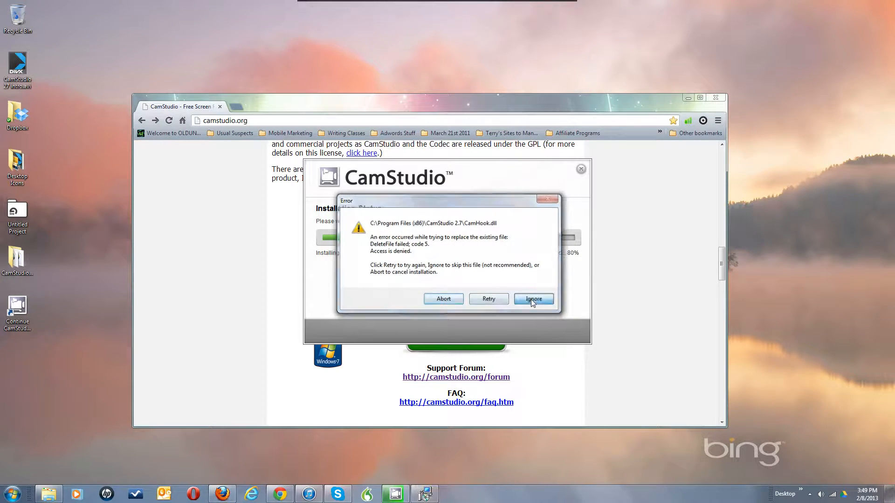
{"action": "left_click", "coordinate": [533, 301]}
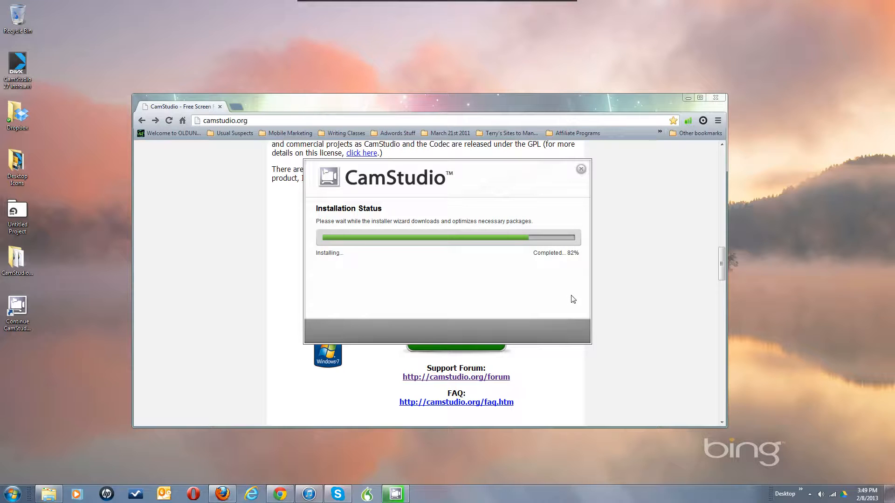
{"action": "left_click", "coordinate": [530, 301]}
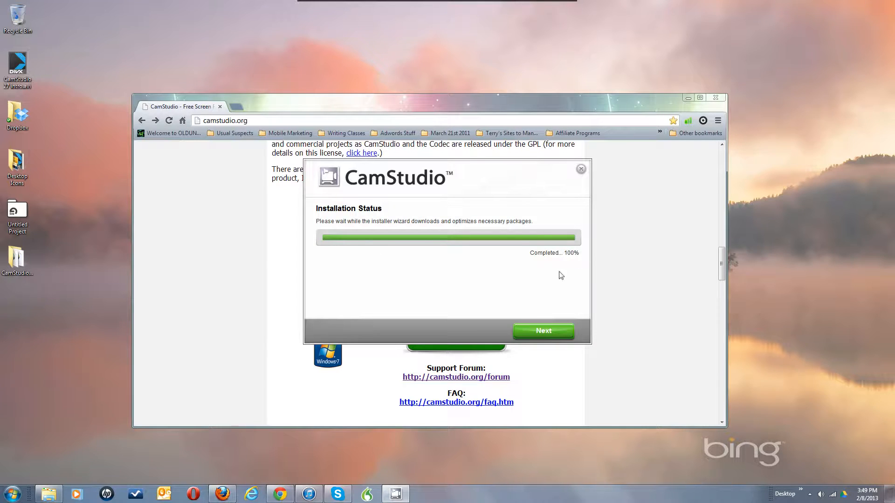
Finish the setup wizard with launching the application on exit turned off
{"action": "left_click", "coordinate": [542, 330]}
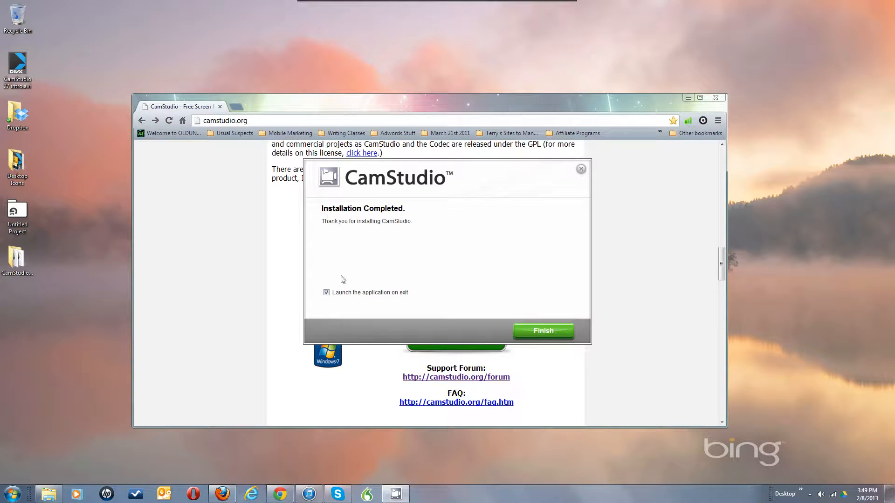
{"action": "left_click", "coordinate": [326, 296]}
{"action": "left_click", "coordinate": [554, 332]}
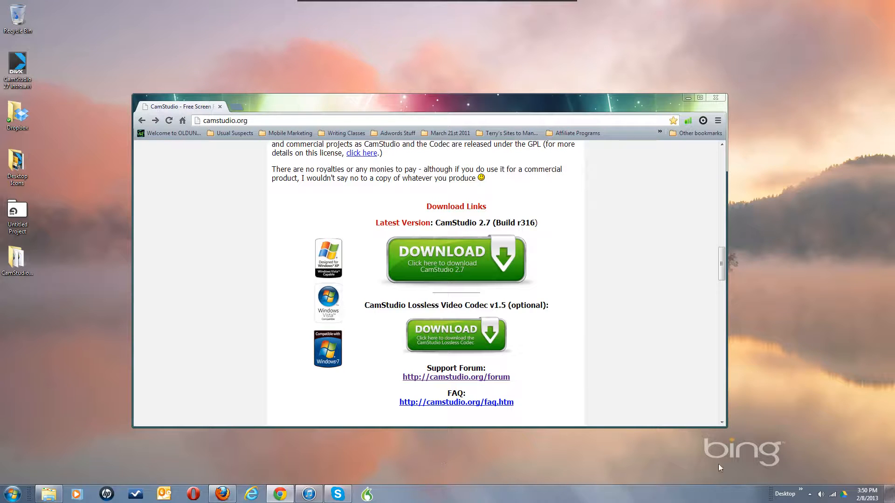
Bring up the CamStudio recorder that is already running and check its version information
{"action": "left_click", "coordinate": [809, 490]}
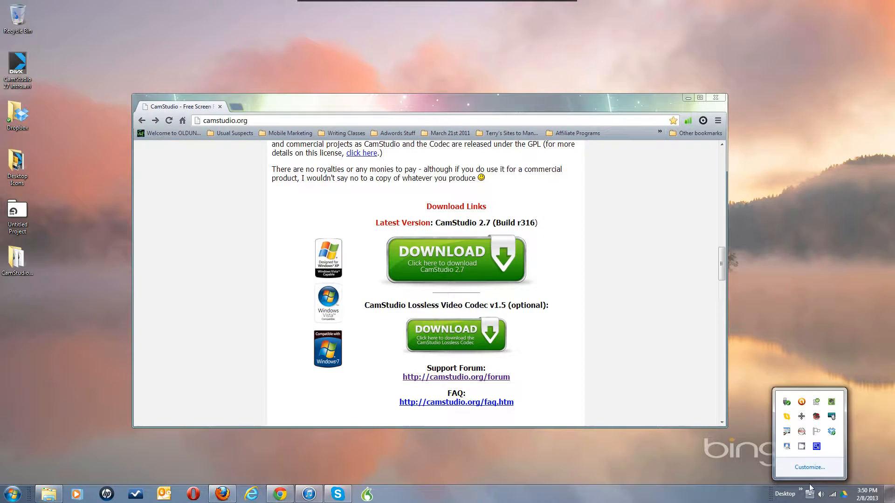
{"action": "left_click", "coordinate": [802, 447]}
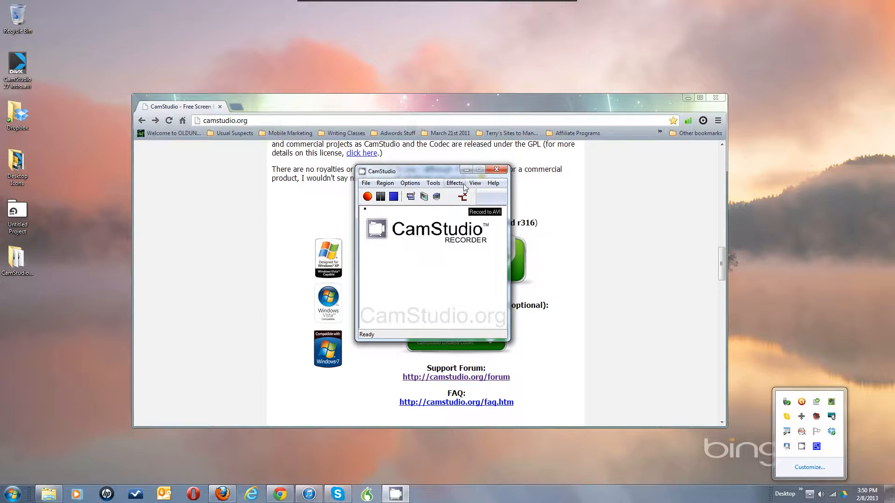
{"action": "left_click", "coordinate": [493, 183]}
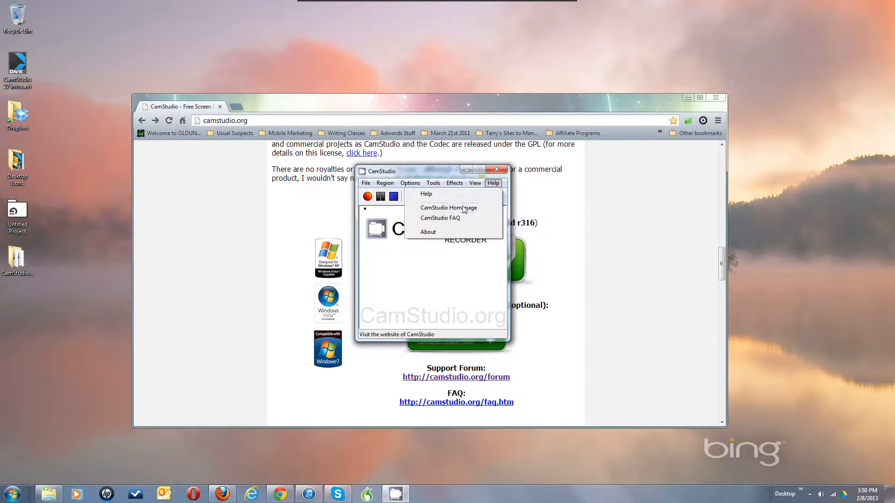
{"action": "left_click", "coordinate": [428, 232]}
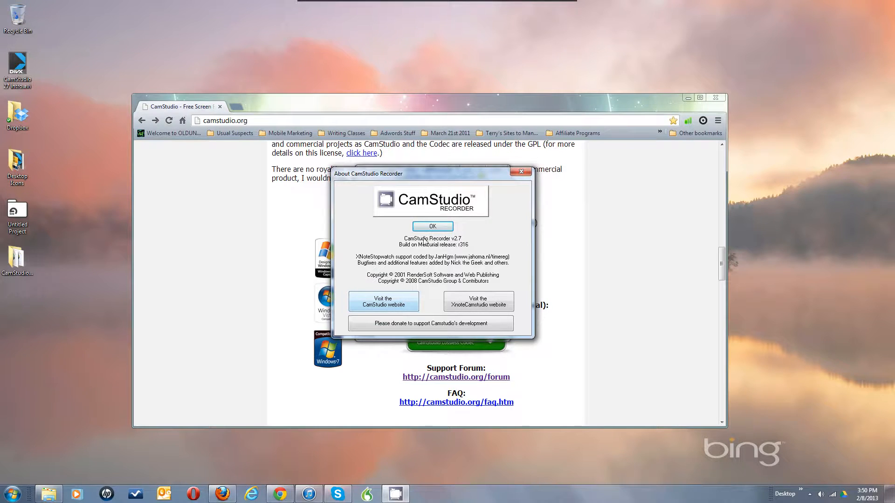
{"action": "left_click", "coordinate": [434, 229]}
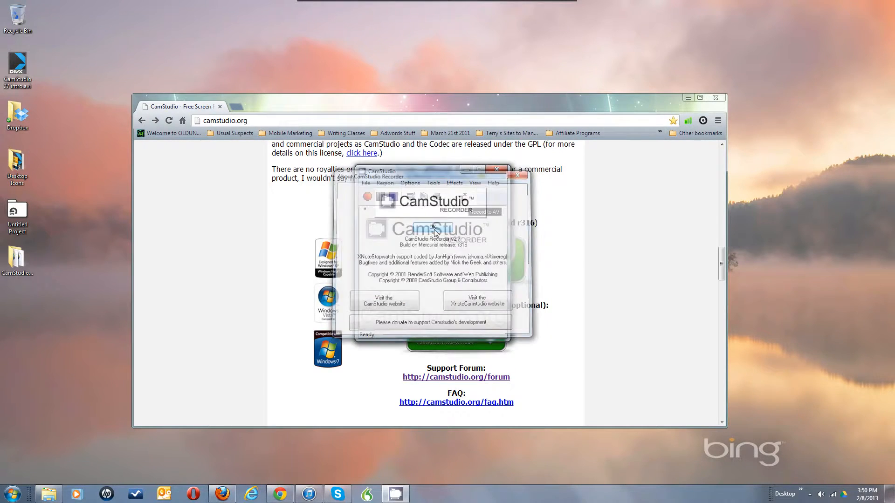
View the CamStudio FAQ page from the recorder's help options, then minimize the Firefox window
{"action": "left_click", "coordinate": [493, 183]}
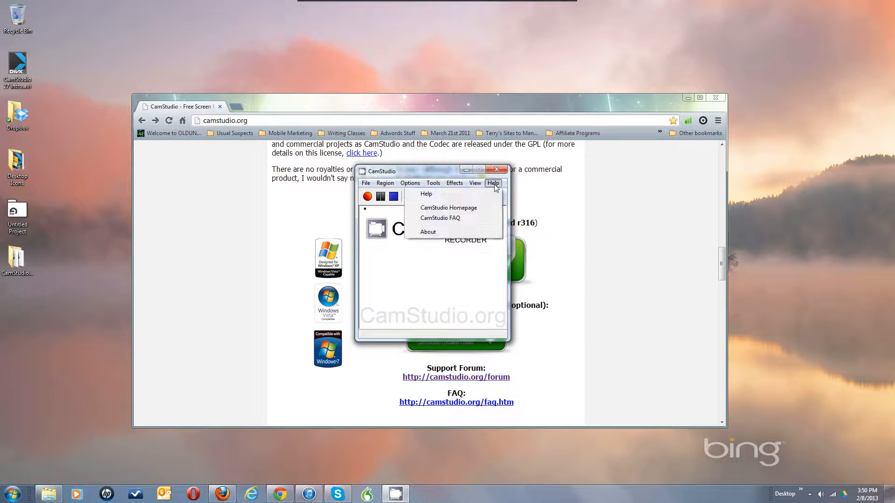
{"action": "left_click", "coordinate": [459, 221]}
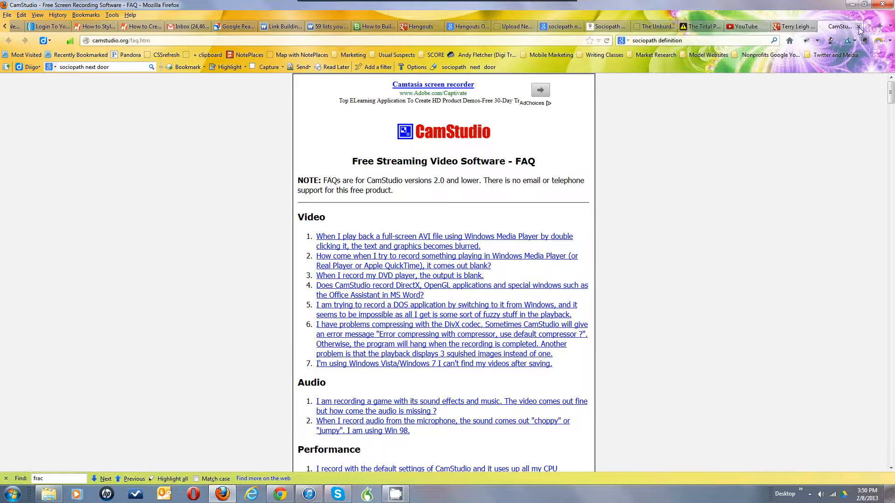
{"action": "left_click", "coordinate": [853, 4]}
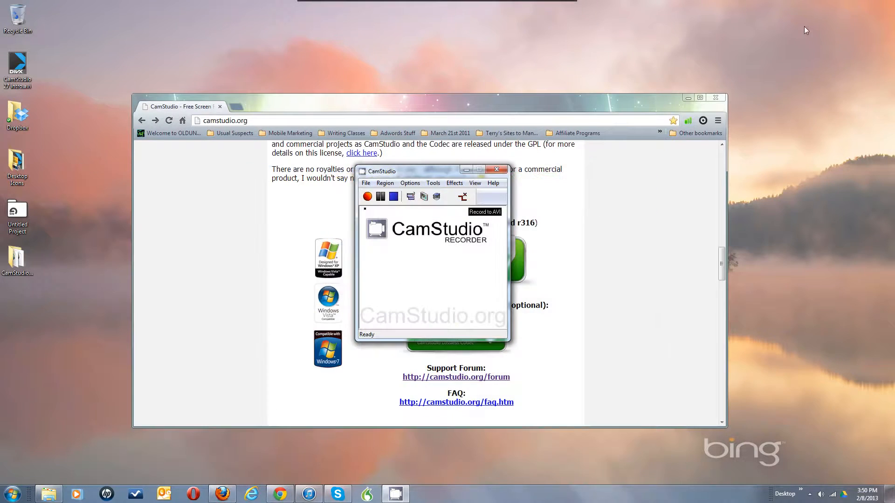
Try to open the CamStudio recorder's built-in help
{"action": "left_click", "coordinate": [492, 184]}
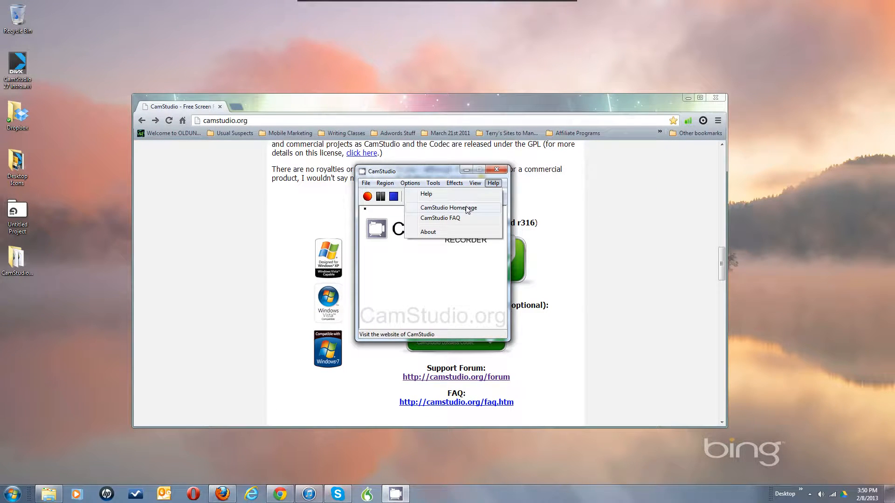
{"action": "left_click", "coordinate": [441, 266]}
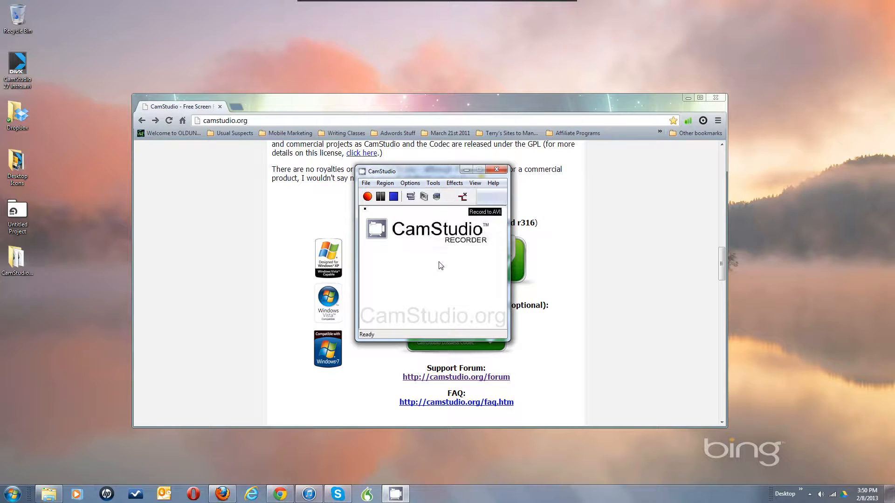
{"action": "left_click", "coordinate": [493, 183]}
{"action": "left_click", "coordinate": [460, 195]}
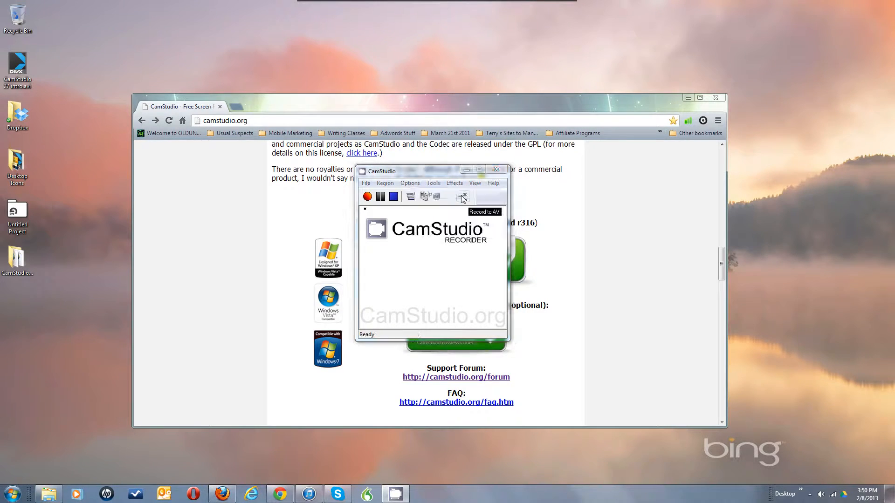
{"action": "left_click", "coordinate": [447, 267]}
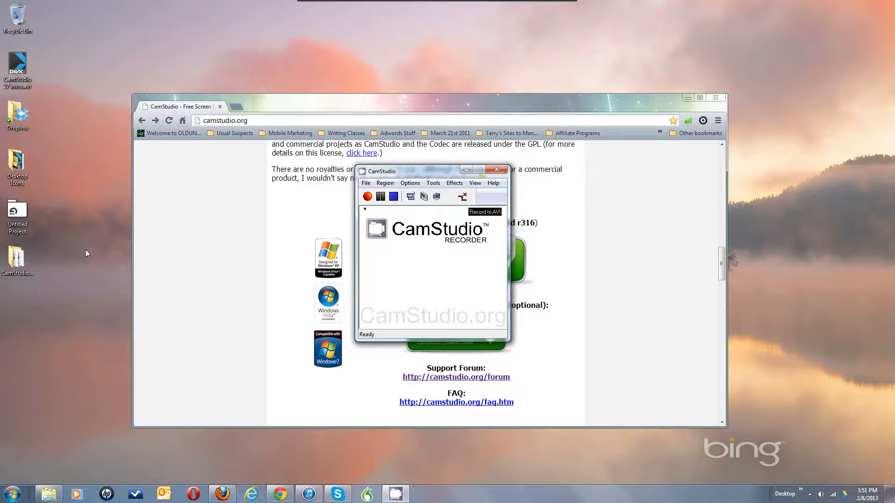
View the desktop folder CamStudio20HelpFiles in the Chrome window, then return to the camstudio.org page
{"action": "left_click_drag", "start_coordinate": [17, 259], "coordinate": [286, 245]}
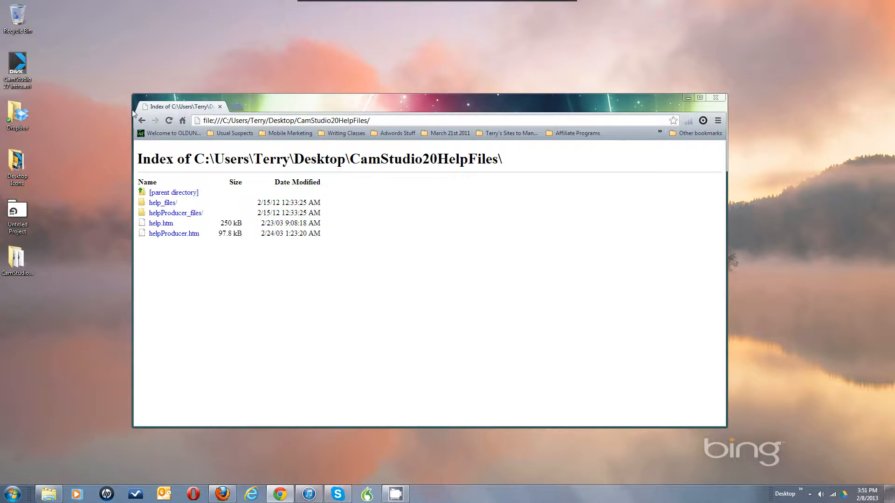
{"action": "left_click", "coordinate": [143, 120]}
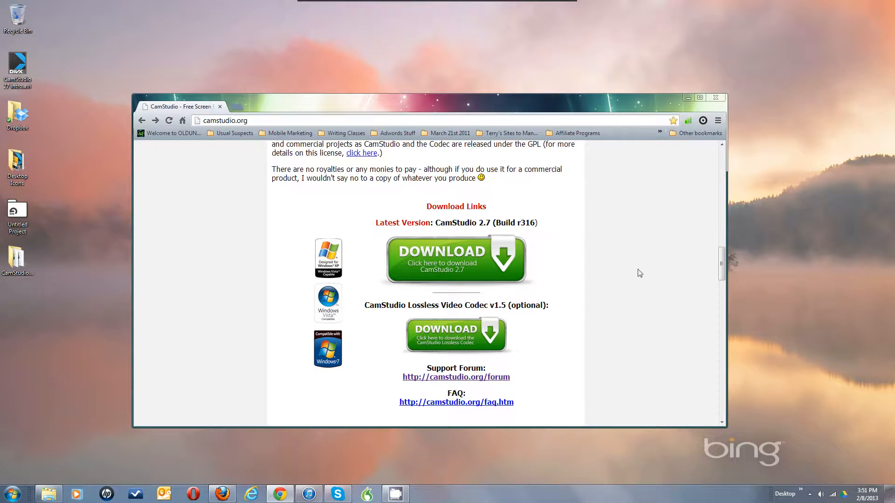
Bring up the CamStudio recorder and look over its file commands for recording
{"action": "left_click", "coordinate": [394, 499]}
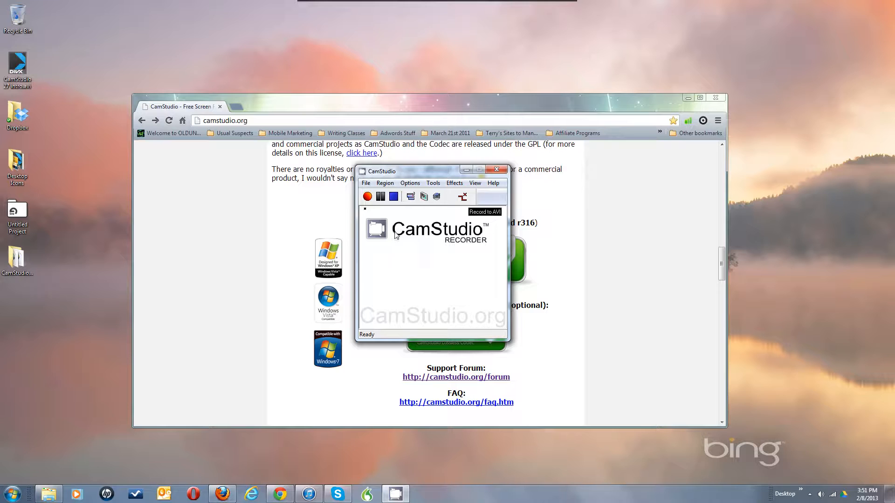
{"action": "left_click", "coordinate": [366, 184]}
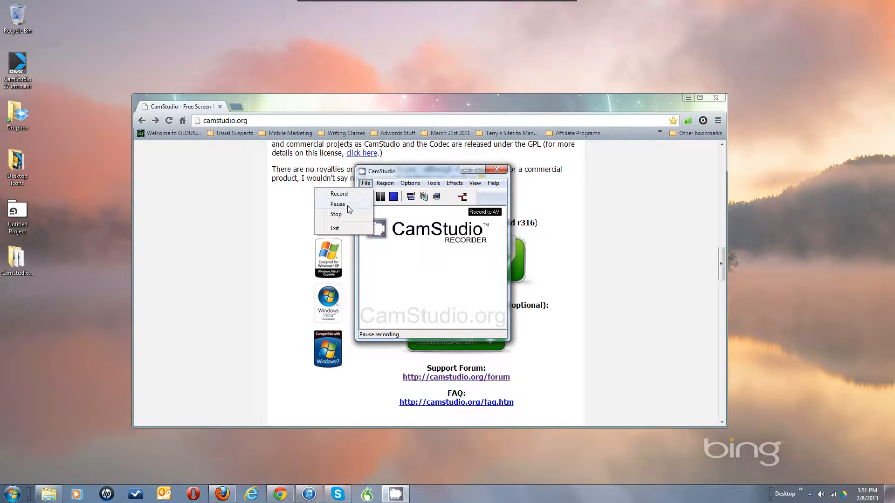
{"action": "left_click", "coordinate": [388, 174]}
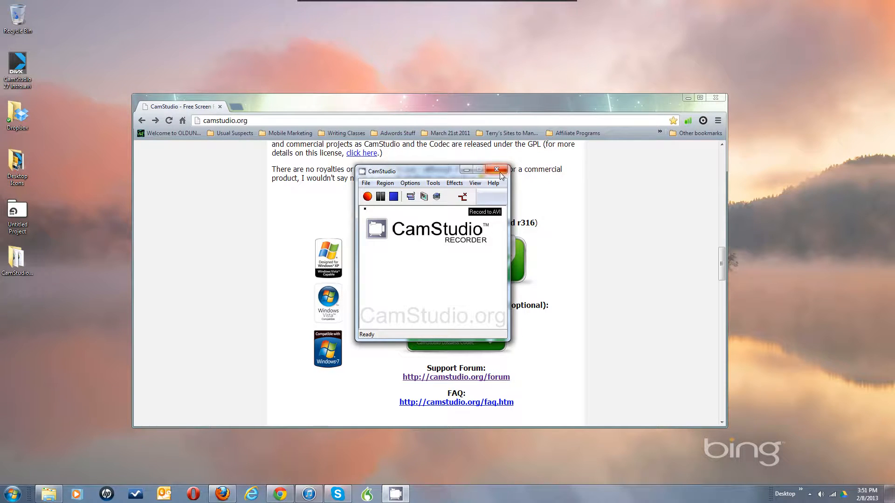
Switch the recorder to its compact view and back, and try the toggle between AVI and Flash recording
{"action": "left_click", "coordinate": [412, 197]}
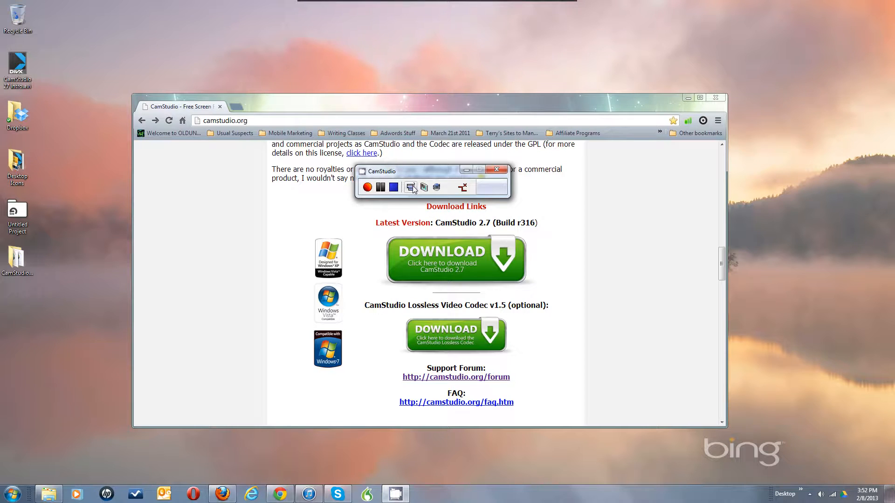
{"action": "left_click", "coordinate": [411, 187]}
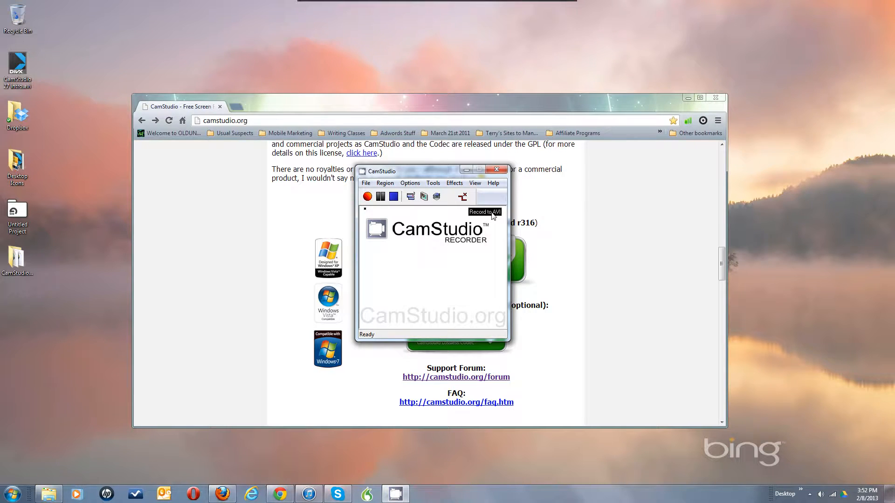
{"action": "left_click", "coordinate": [437, 197]}
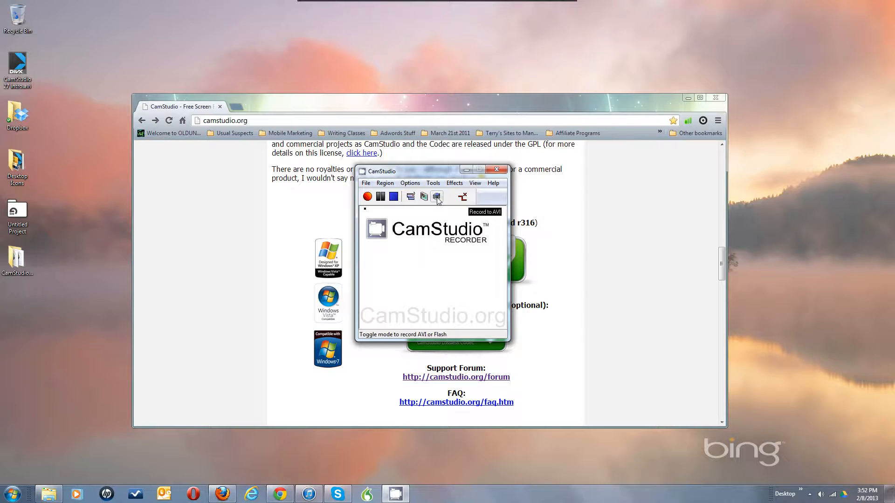
In the Flash recording options, enable displaying conversion options before generating SWF and disable deleting the intermediate AVI file upon completion
{"action": "left_click", "coordinate": [409, 184]}
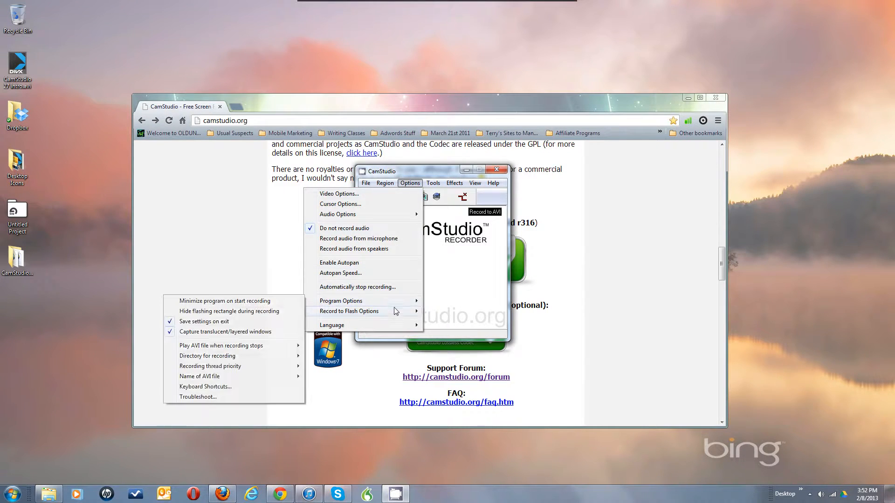
{"action": "mouse_move", "coordinate": [396, 312]}
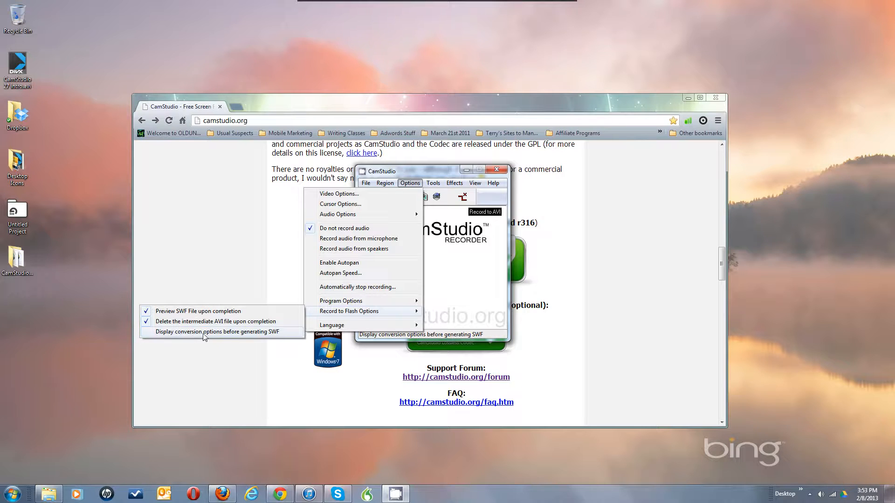
{"action": "left_click", "coordinate": [239, 332]}
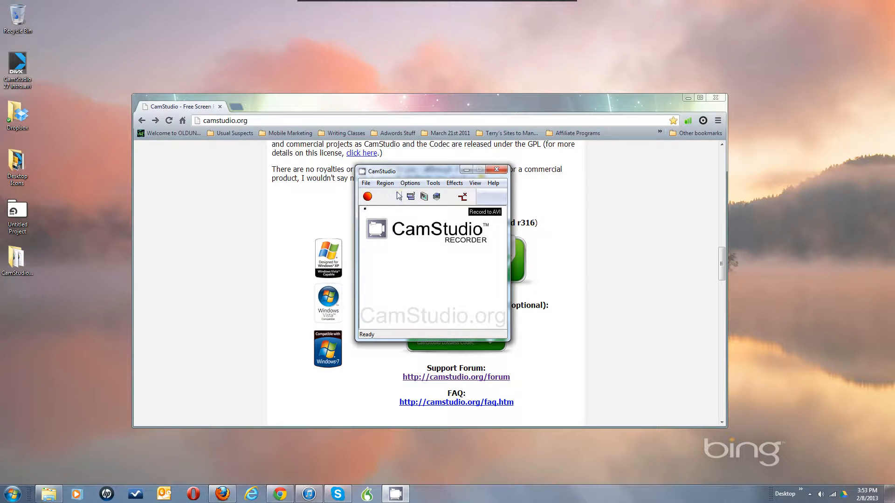
{"action": "left_click", "coordinate": [409, 182]}
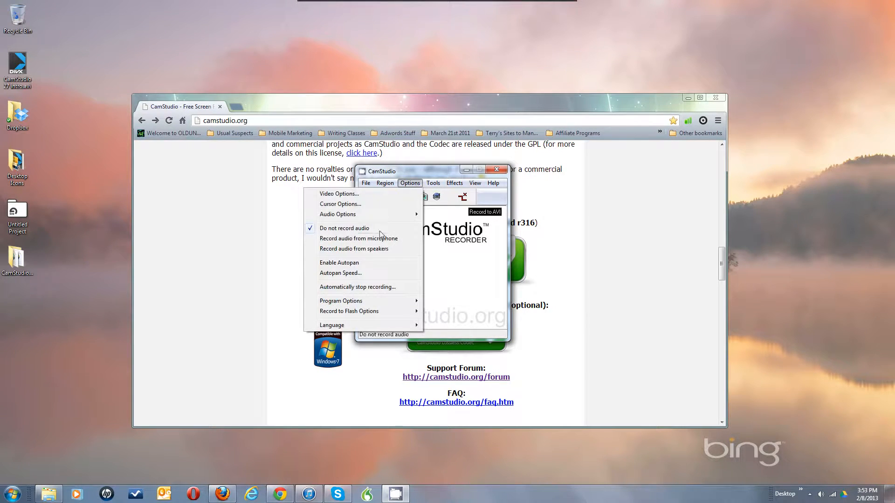
{"action": "mouse_move", "coordinate": [364, 311]}
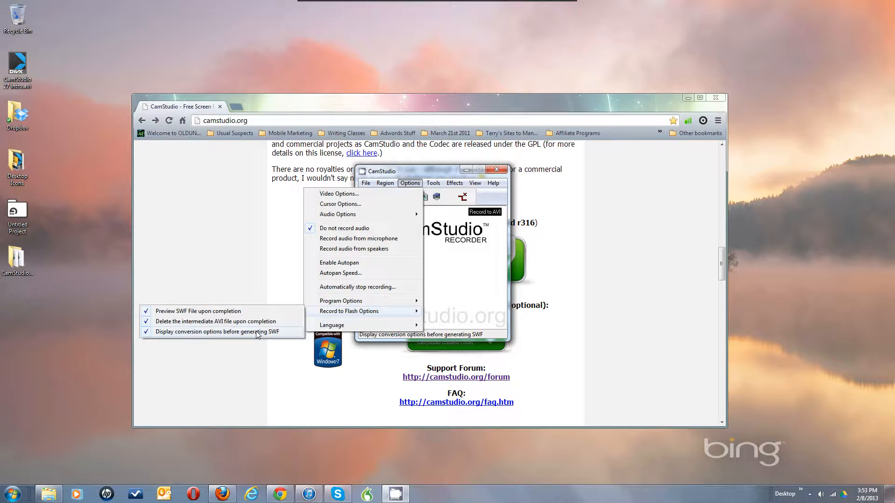
{"action": "left_click", "coordinate": [230, 322]}
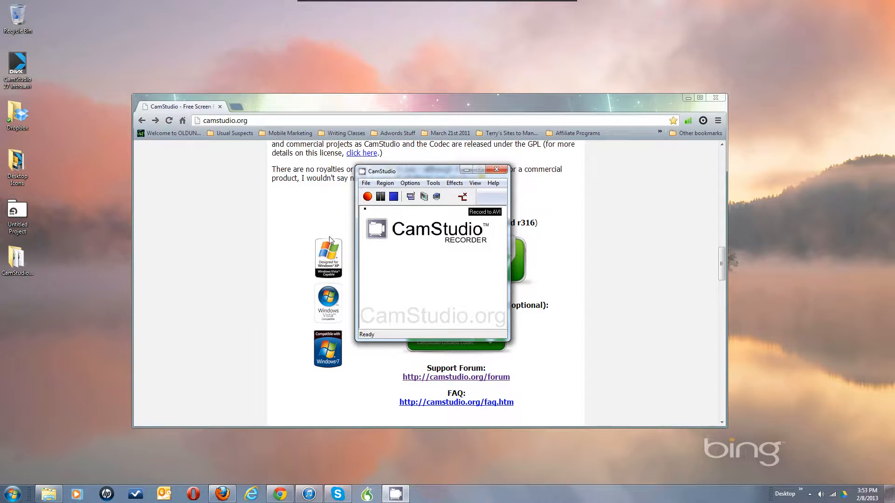
Review the recorder's Record to Flash options and Program Options
{"action": "left_click", "coordinate": [407, 183]}
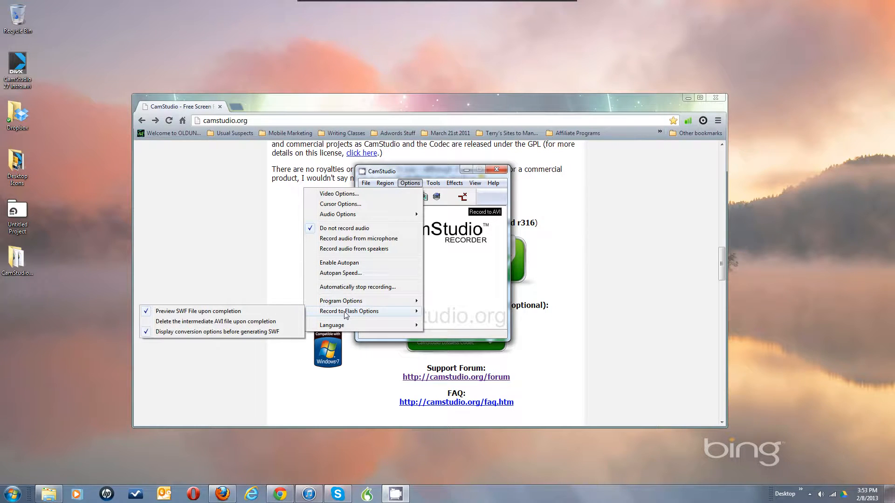
{"action": "key", "text": "Escape"}
{"action": "key", "text": "Escape"}
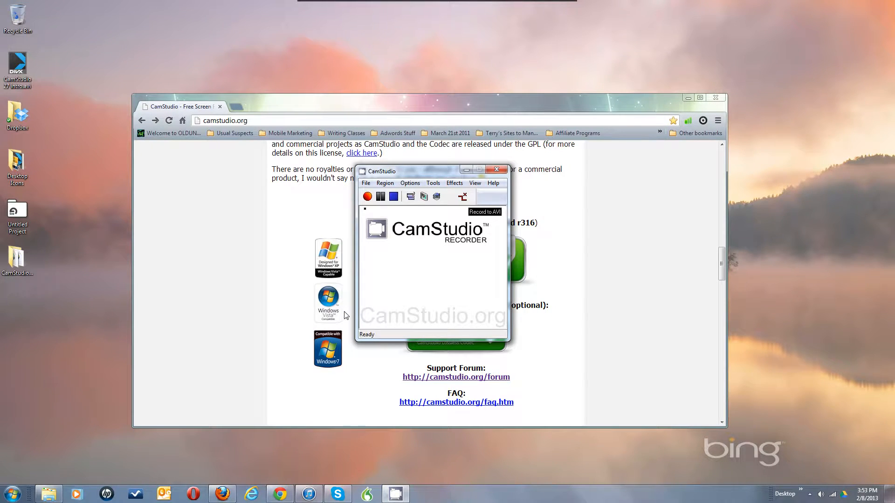
{"action": "left_click", "coordinate": [407, 184]}
{"action": "mouse_move", "coordinate": [344, 312]}
{"action": "key", "text": "Escape"}
{"action": "key", "text": "Escape"}
{"action": "left_click", "coordinate": [412, 187]}
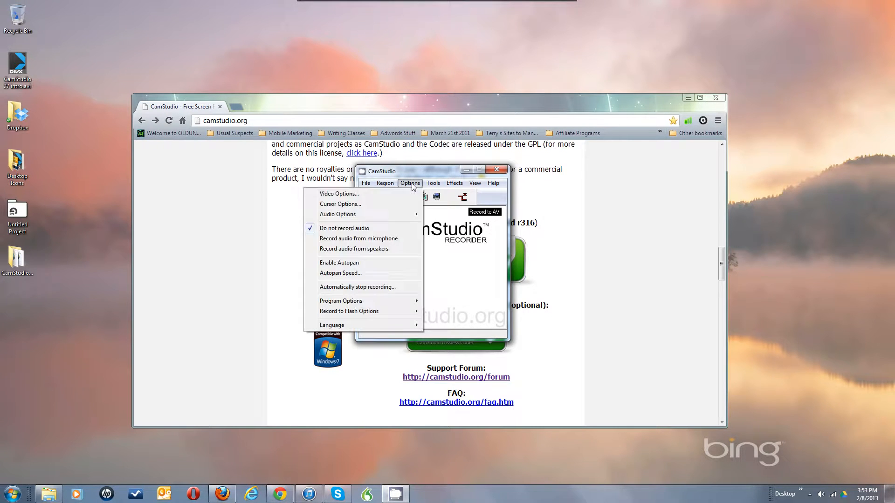
{"action": "left_click", "coordinate": [360, 312]}
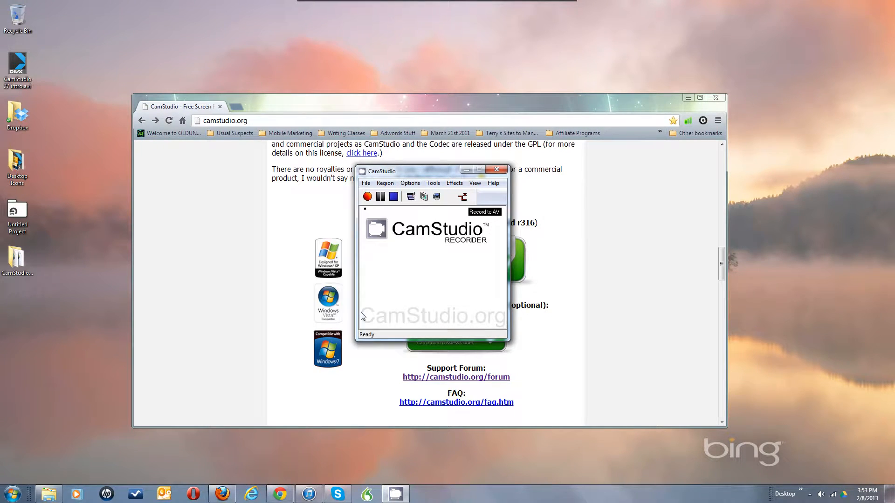
{"action": "left_click", "coordinate": [409, 184]}
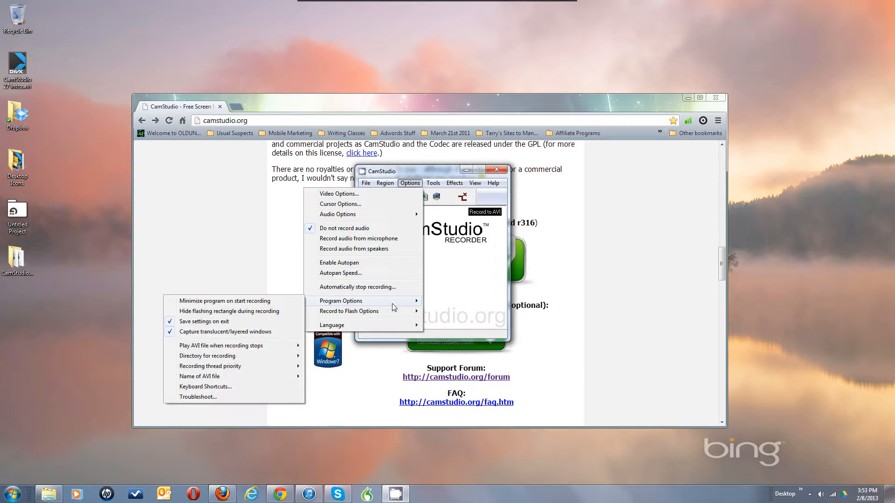
{"action": "left_click", "coordinate": [484, 270]}
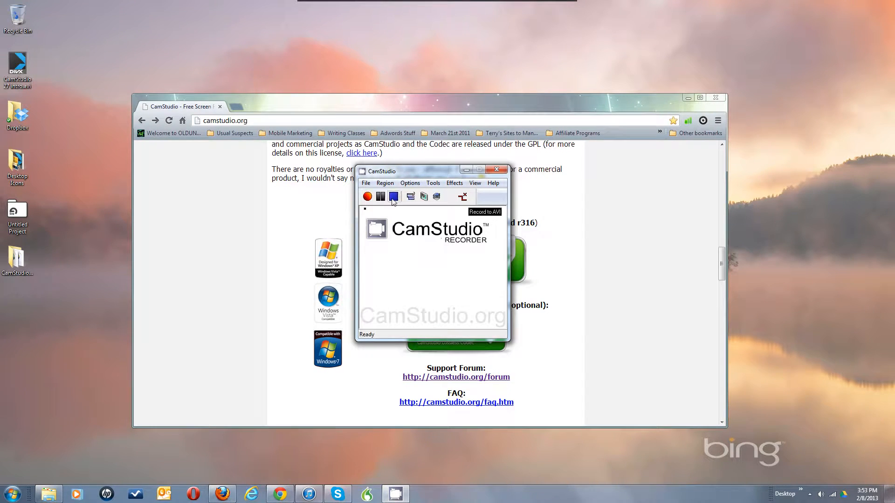
Set the recorder's fixed capture region to 1280 wide by 720 high
{"action": "left_click", "coordinate": [385, 183]}
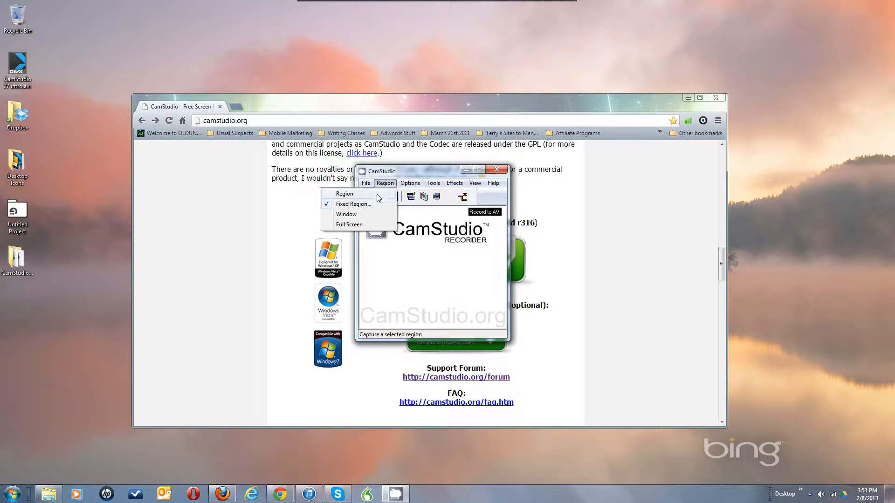
{"action": "left_click", "coordinate": [369, 205]}
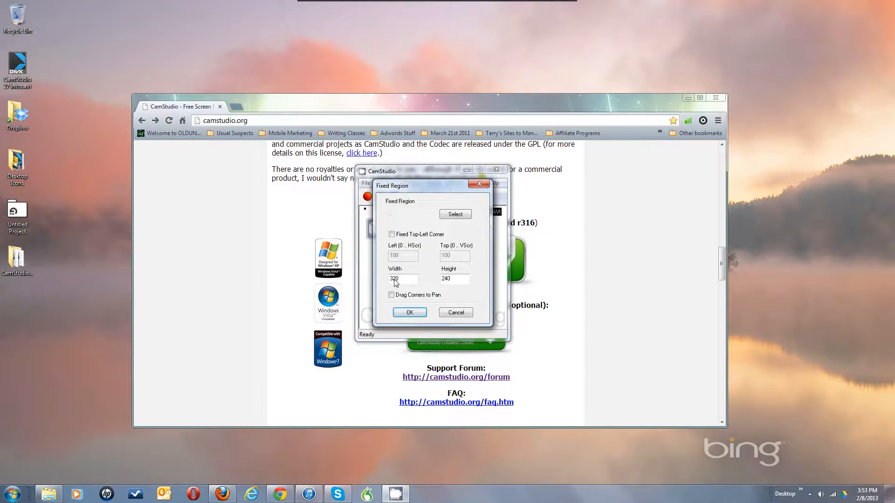
{"action": "double_click", "coordinate": [450, 279]}
{"action": "double_click", "coordinate": [407, 281]}
{"action": "left_click", "coordinate": [451, 280]}
{"action": "double_click", "coordinate": [399, 282]}
{"action": "type", "text": "1280"}
{"action": "double_click", "coordinate": [451, 280]}
{"action": "type", "text": "72"}
{"action": "left_click", "coordinate": [410, 312]}
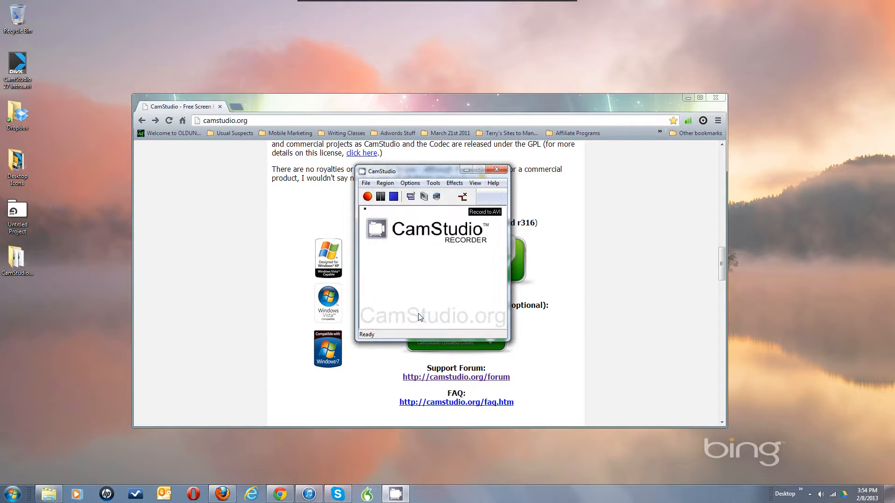
Resize the Chrome window to 1280X720 and return to the CamStudio recorder
{"action": "right_click", "coordinate": [409, 93]}
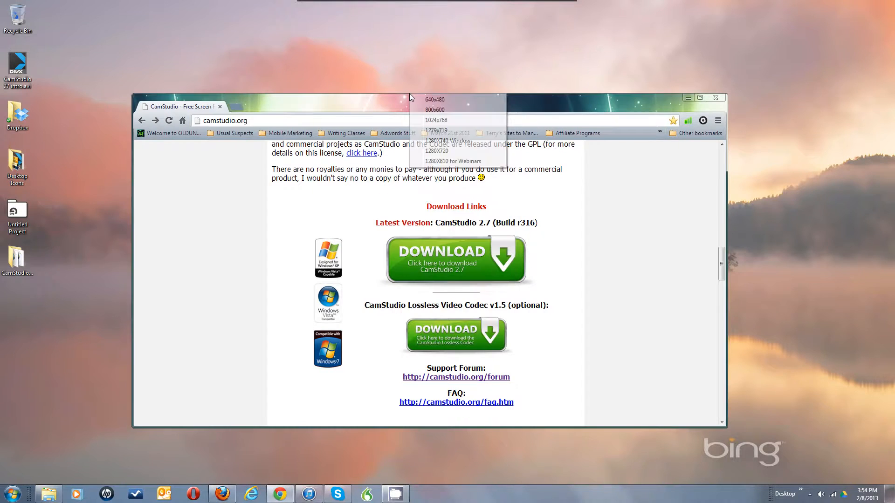
{"action": "left_click", "coordinate": [431, 152]}
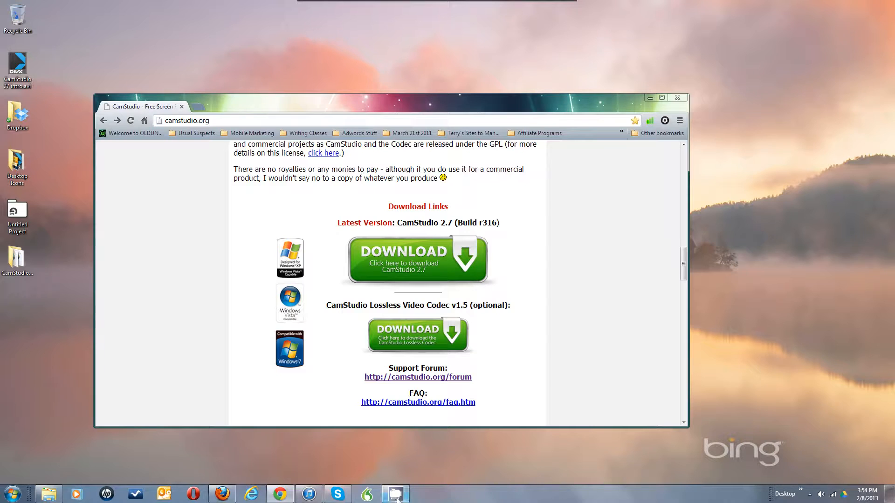
{"action": "mouse_move", "coordinate": [396, 496]}
{"action": "left_click", "coordinate": [396, 494]}
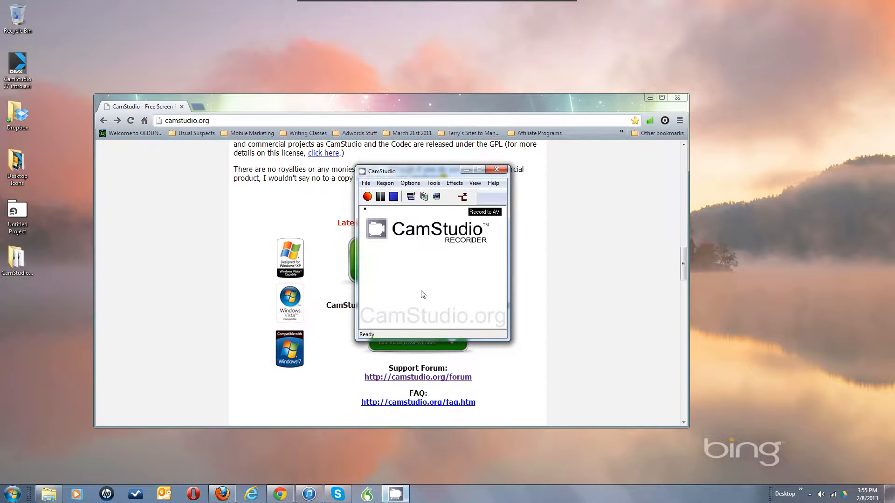
In the Fixed Region settings, enable Fixed Top-Left Corner and set both its left and top positions to 200
{"action": "left_click", "coordinate": [385, 184]}
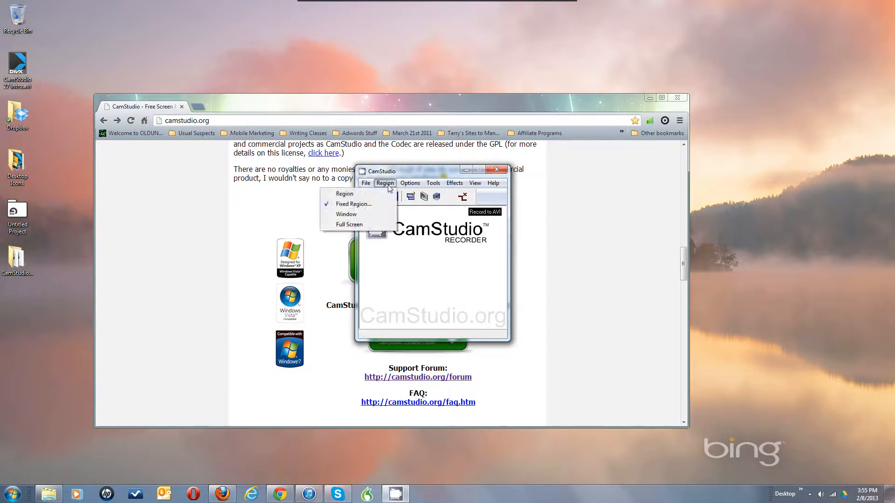
{"action": "left_click", "coordinate": [370, 207]}
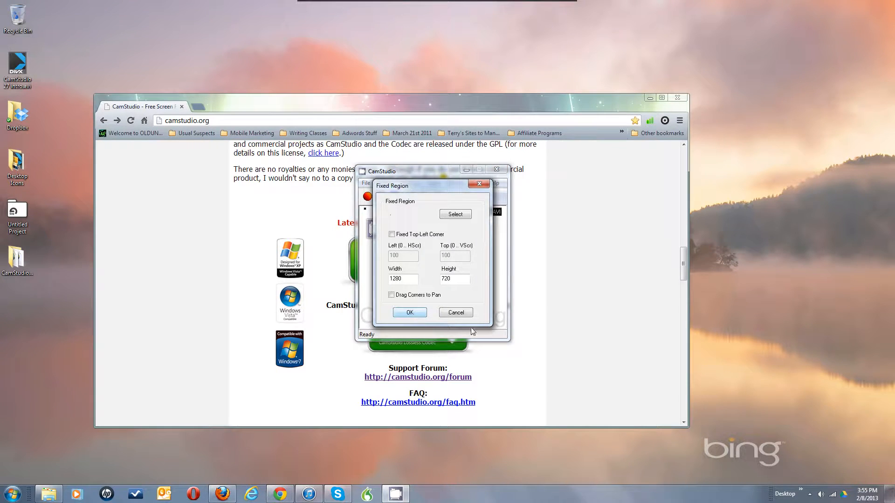
{"action": "left_click", "coordinate": [391, 295]}
{"action": "left_click", "coordinate": [392, 295]}
{"action": "left_click", "coordinate": [393, 235]}
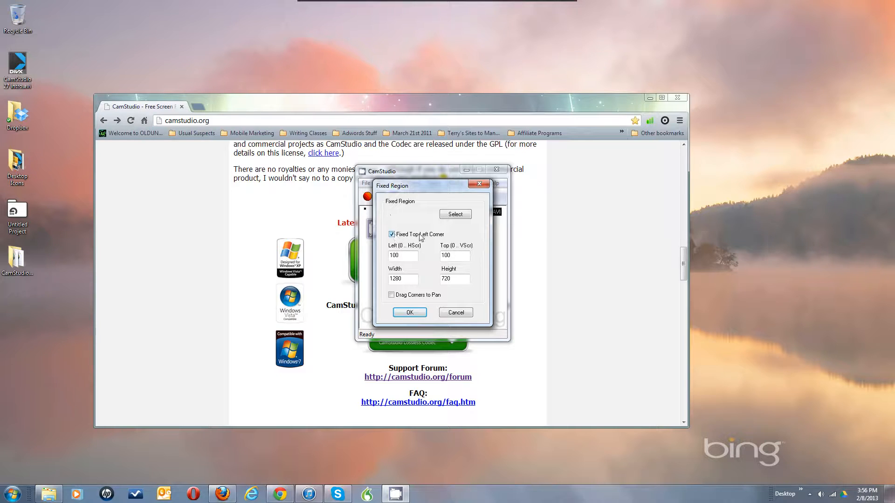
{"action": "double_click", "coordinate": [414, 259]}
{"action": "type", "text": "200"}
{"action": "left_click", "coordinate": [445, 256]}
{"action": "type", "text": "2"}
Draw the capture region around the Chrome window, then disable Fixed Top-Left Corner and redraw it at about 1276 by 715
{"action": "left_click", "coordinate": [456, 214]}
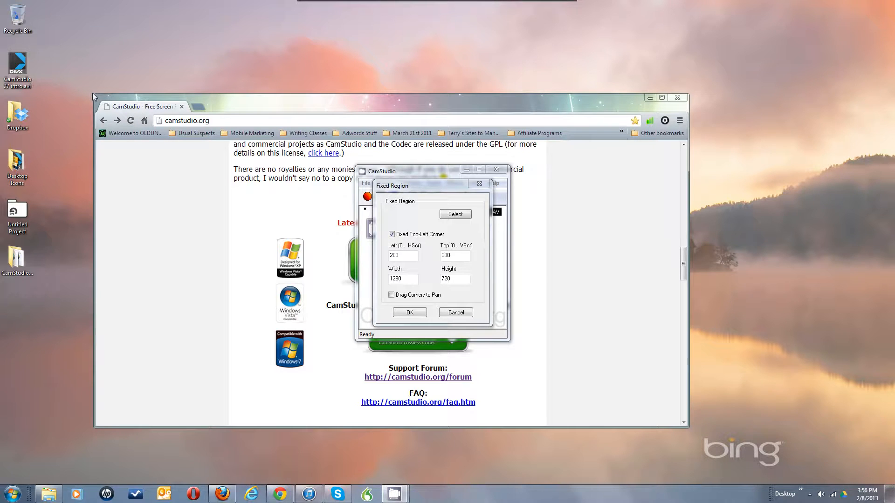
{"action": "left_click_drag", "start_coordinate": [92, 93], "coordinate": [690, 427]}
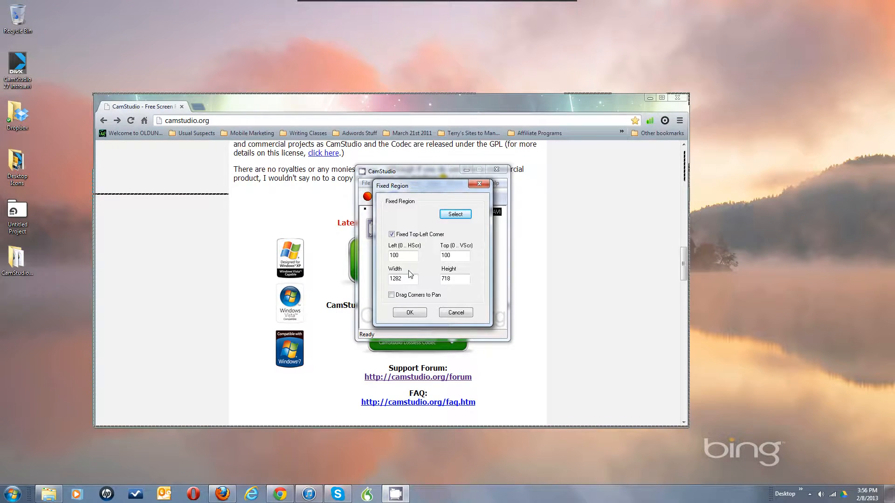
{"action": "left_click", "coordinate": [392, 236]}
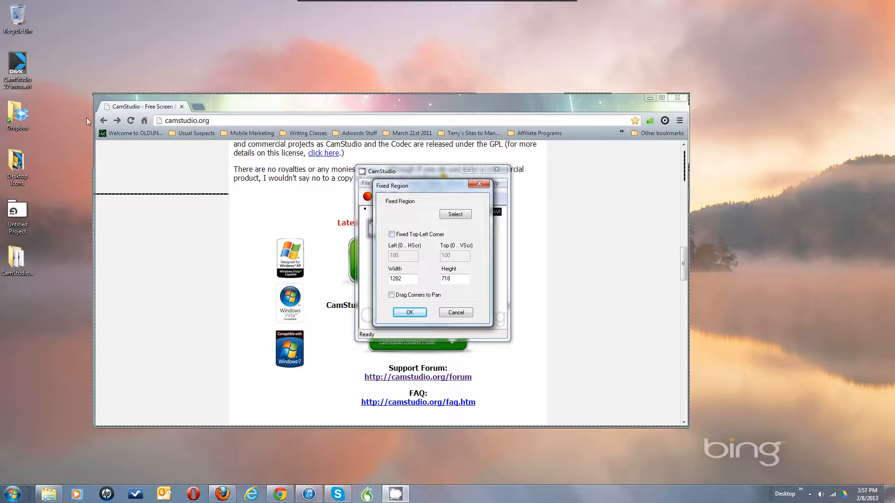
{"action": "left_click", "coordinate": [455, 215]}
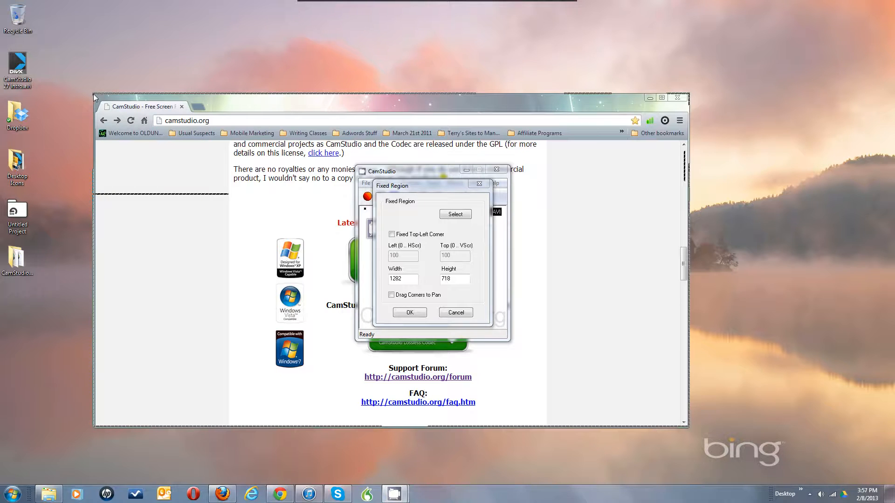
{"action": "left_click_drag", "start_coordinate": [94, 96], "coordinate": [688, 427]}
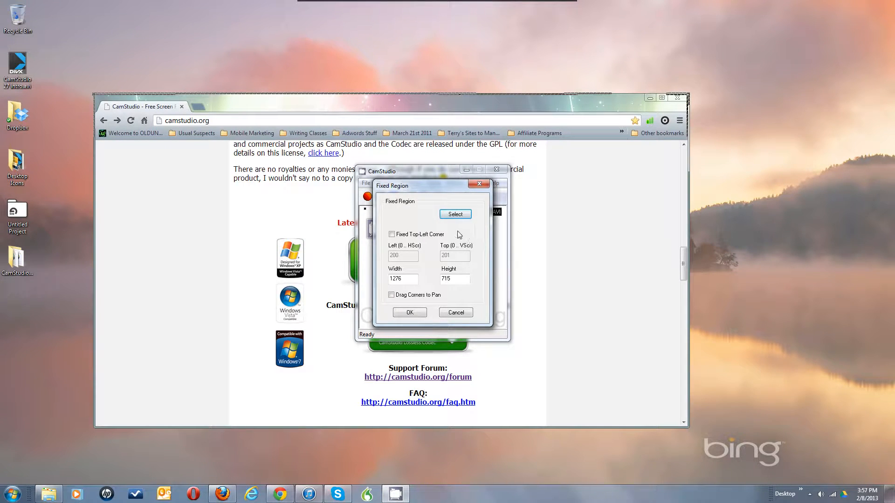
Fix the capture region's top-left corner at left 200 and top 200, with width 1280 and Drag Corners to Pan enabled, and apply it
{"action": "left_click", "coordinate": [392, 235]}
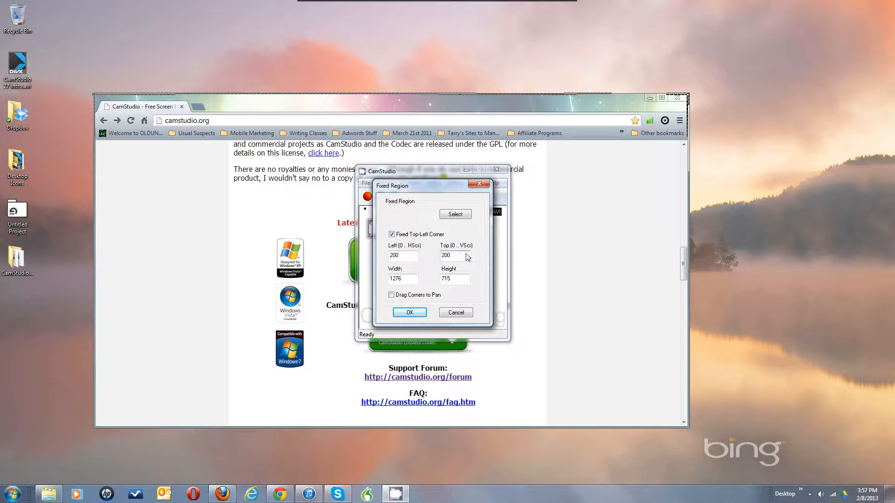
{"action": "left_click", "coordinate": [411, 280]}
{"action": "key", "text": "BackSpace"}
{"action": "key", "text": "BackSpace"}
{"action": "type", "text": "80"}
{"action": "left_click", "coordinate": [459, 282]}
{"action": "left_click", "coordinate": [392, 295]}
{"action": "left_click", "coordinate": [409, 313]}
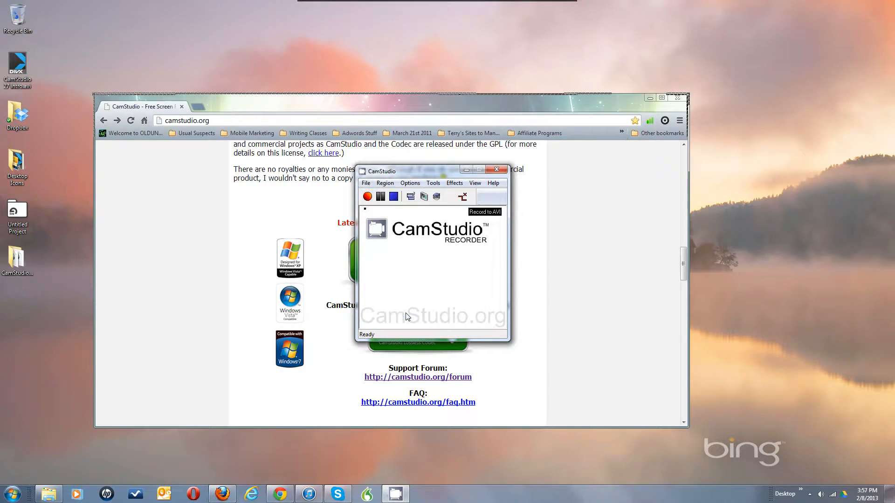
Set the recorder's capture region to Window and recheck the selected region mode
{"action": "left_click", "coordinate": [387, 184]}
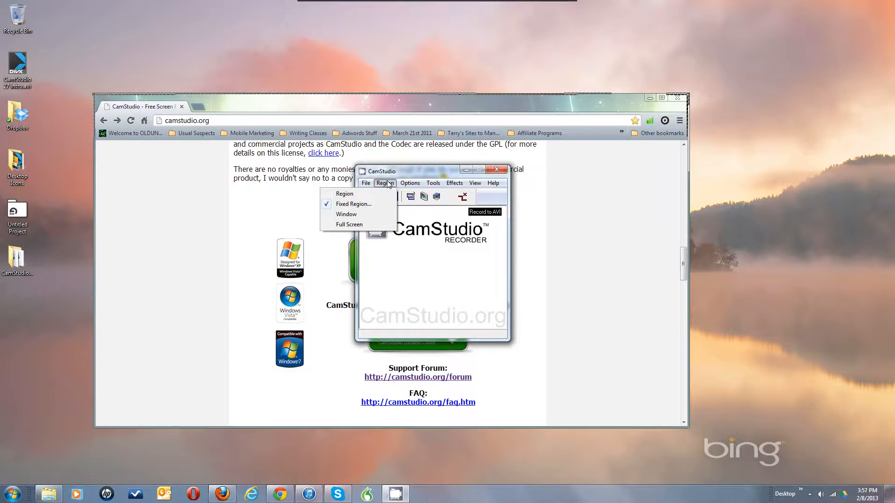
{"action": "left_click", "coordinate": [358, 217]}
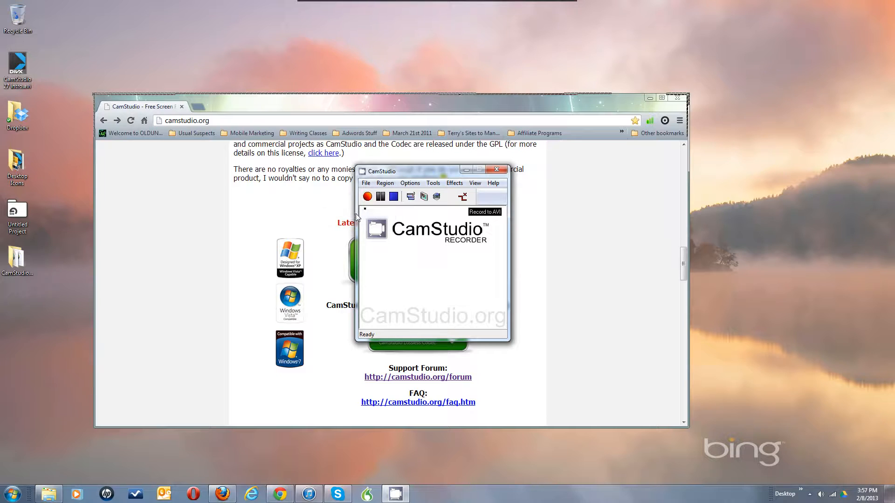
{"action": "left_click", "coordinate": [382, 185]}
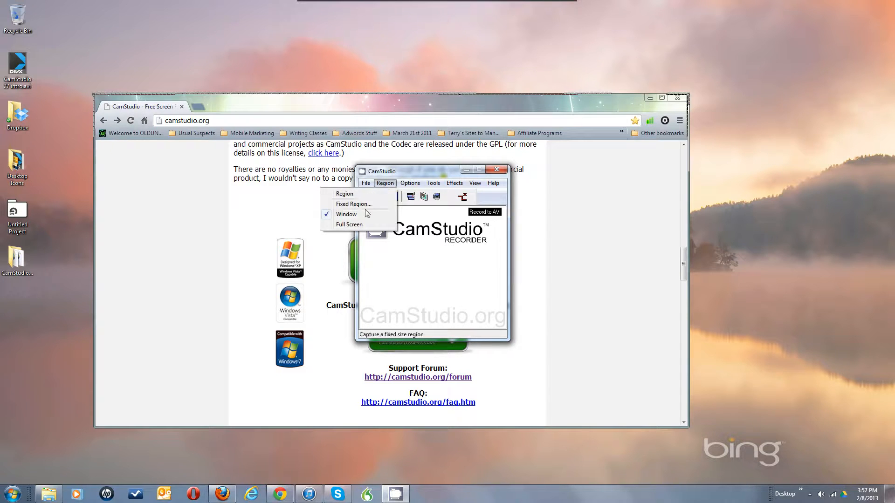
{"action": "left_click", "coordinate": [418, 247]}
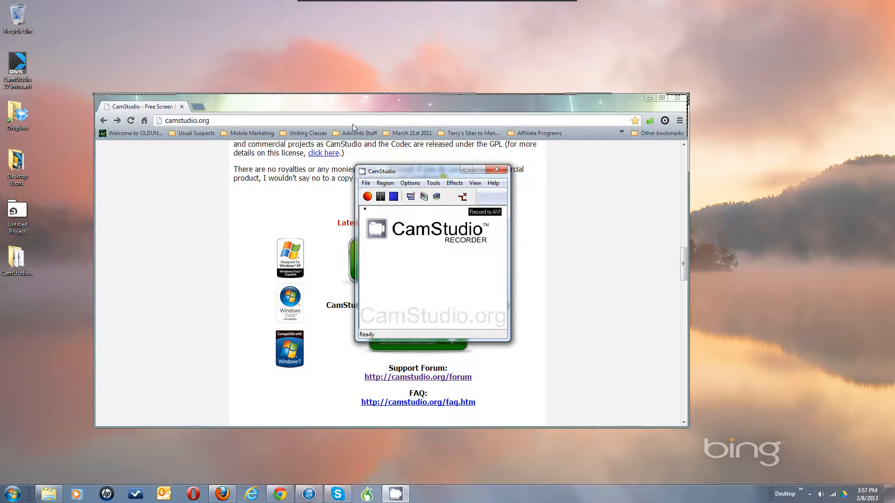
{"action": "left_click", "coordinate": [368, 196]}
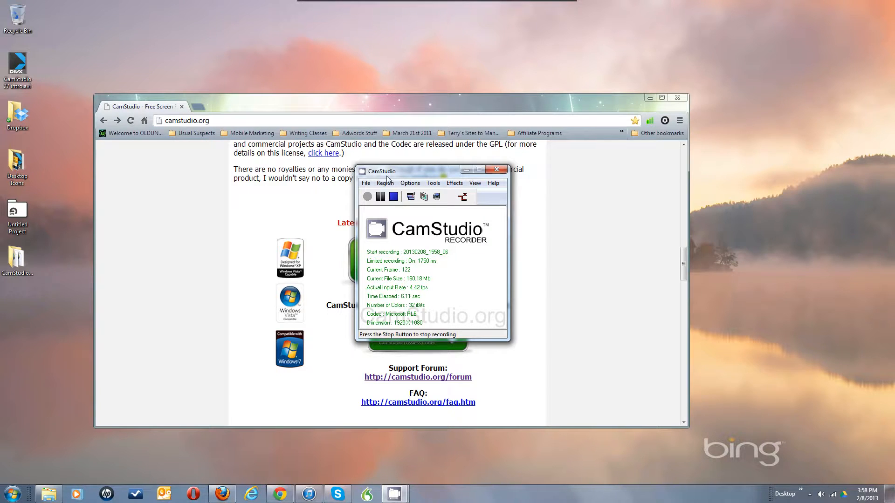
{"action": "left_click", "coordinate": [394, 197]}
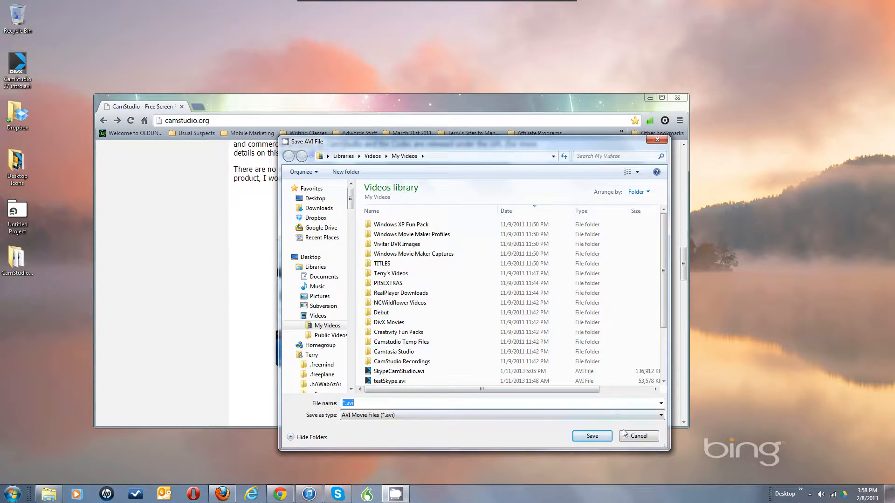
{"action": "left_click", "coordinate": [639, 436]}
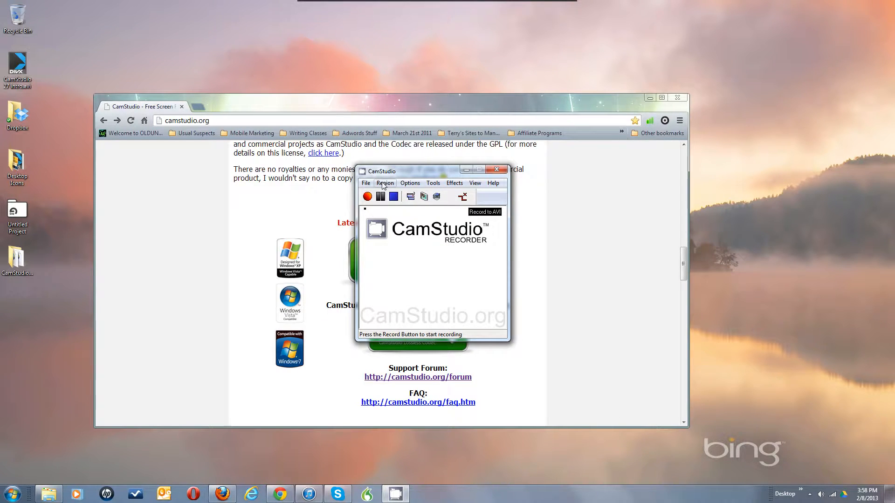
Start recording the Chrome window and move the capture frame so its corners line up with that window
{"action": "left_click", "coordinate": [368, 197]}
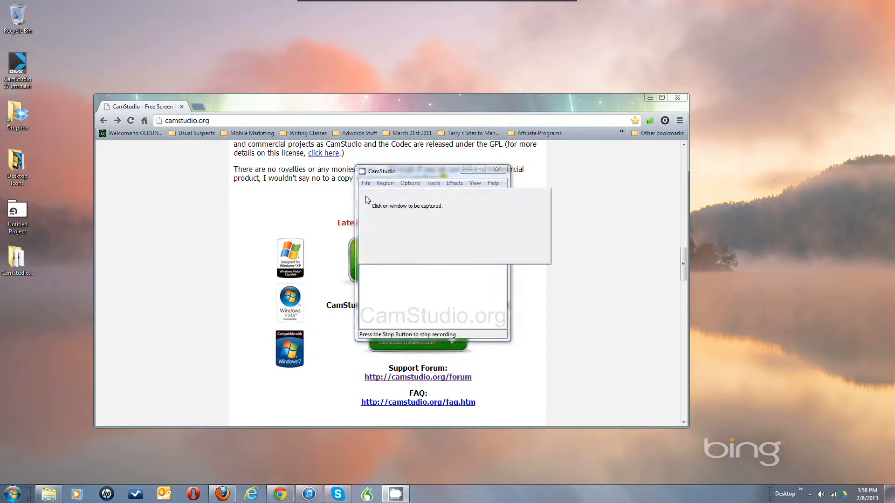
{"action": "left_click", "coordinate": [350, 101]}
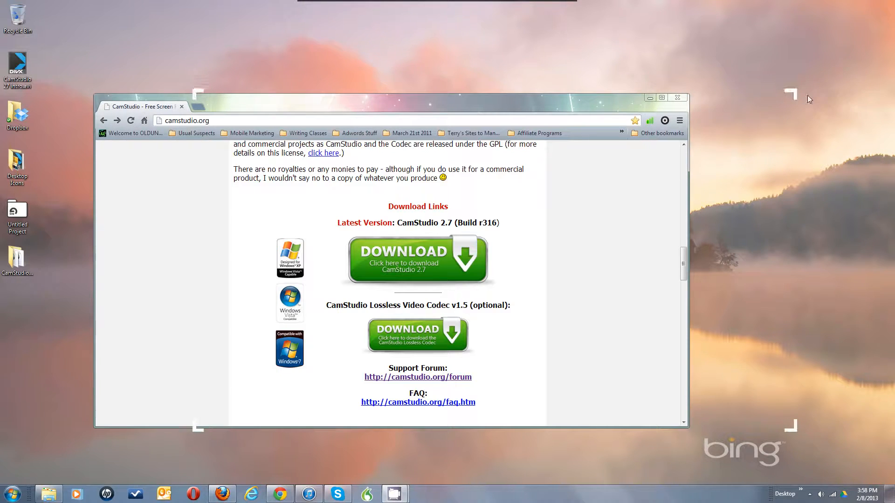
{"action": "left_click", "coordinate": [795, 88]}
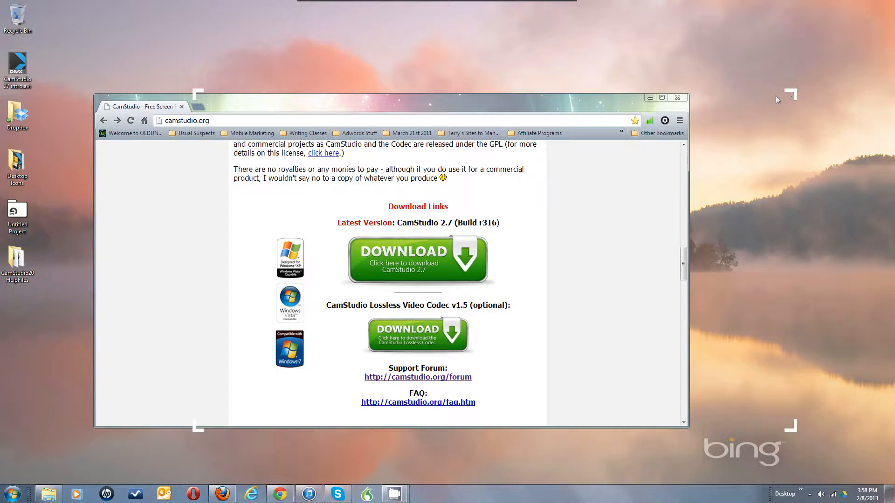
{"action": "left_click", "coordinate": [793, 89]}
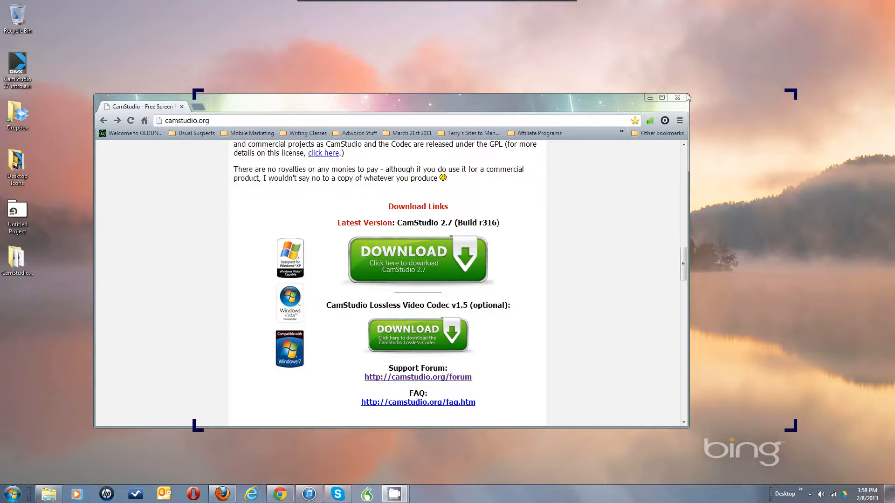
{"action": "left_click_drag", "start_coordinate": [794, 91], "coordinate": [687, 94]}
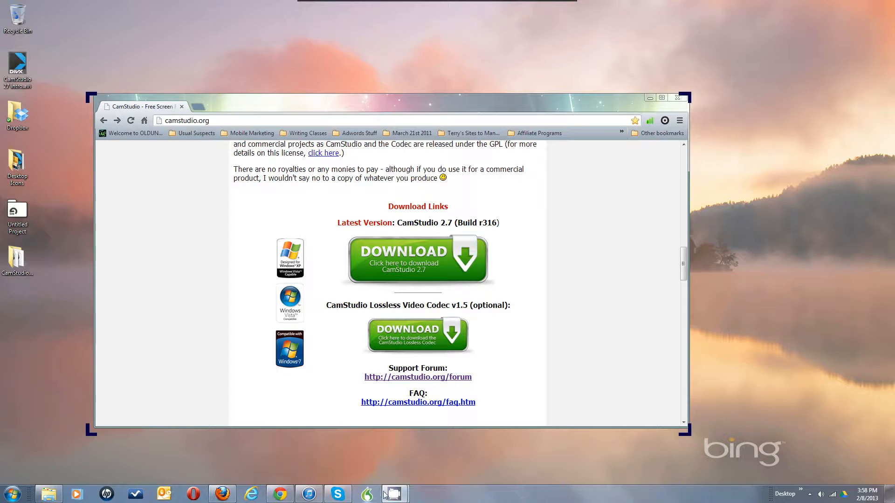
Bring the recorder window to the front during the recording, then minimize it again
{"action": "mouse_move", "coordinate": [394, 495]}
{"action": "left_click", "coordinate": [348, 452]}
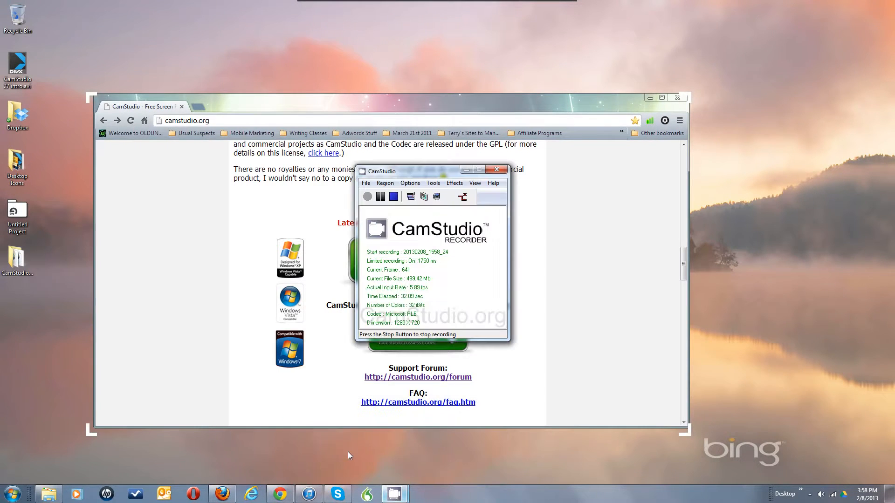
{"action": "mouse_move", "coordinate": [394, 496]}
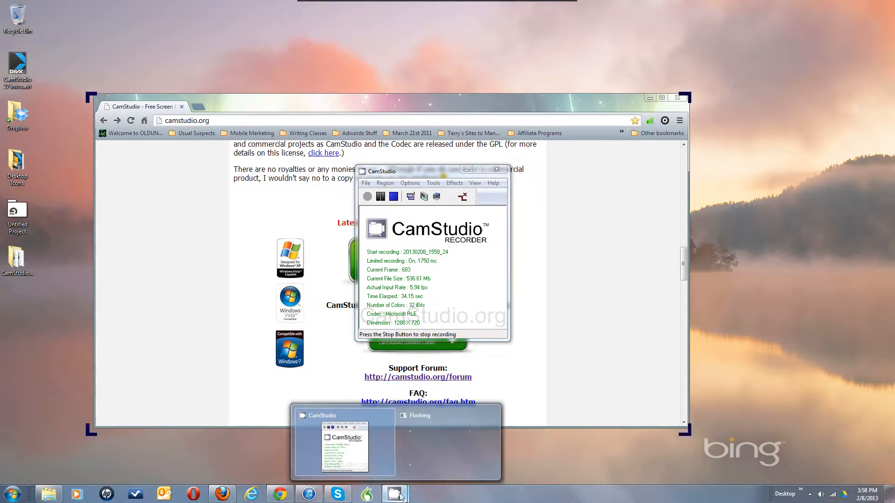
{"action": "mouse_move", "coordinate": [440, 442]}
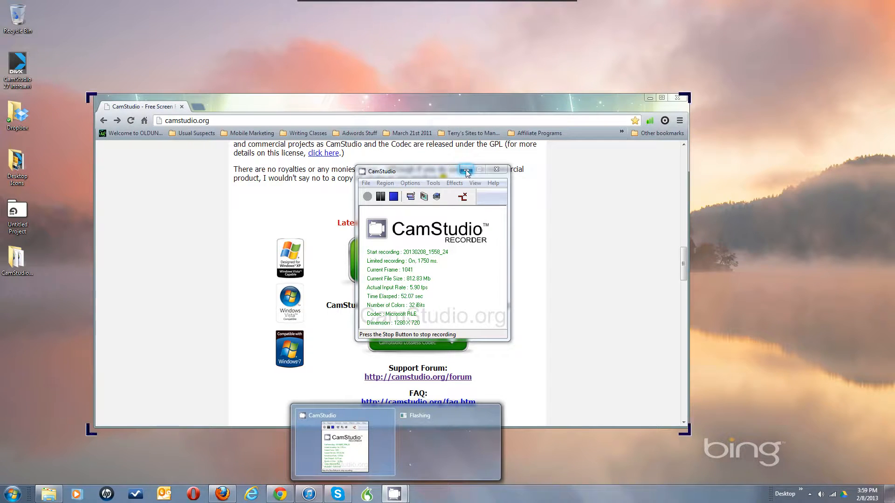
{"action": "left_click", "coordinate": [468, 171]}
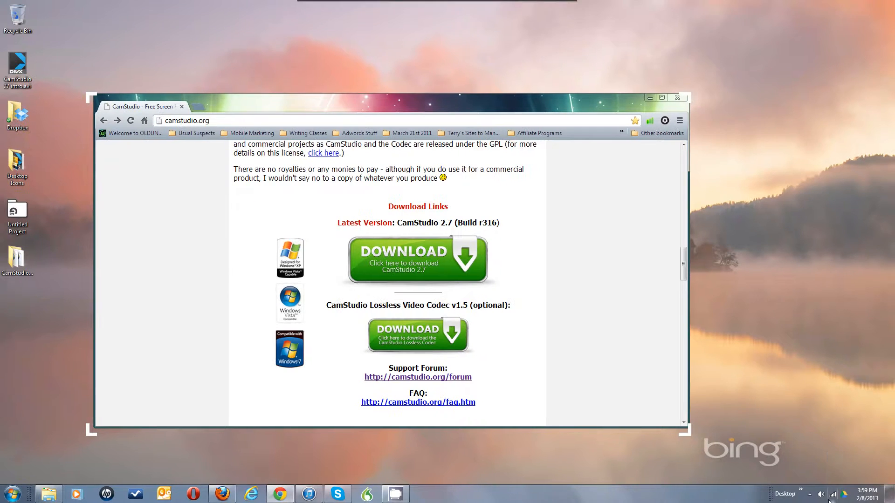
Restore the recorder from the system tray, then stop the recording and discard it without saving
{"action": "left_click", "coordinate": [810, 497]}
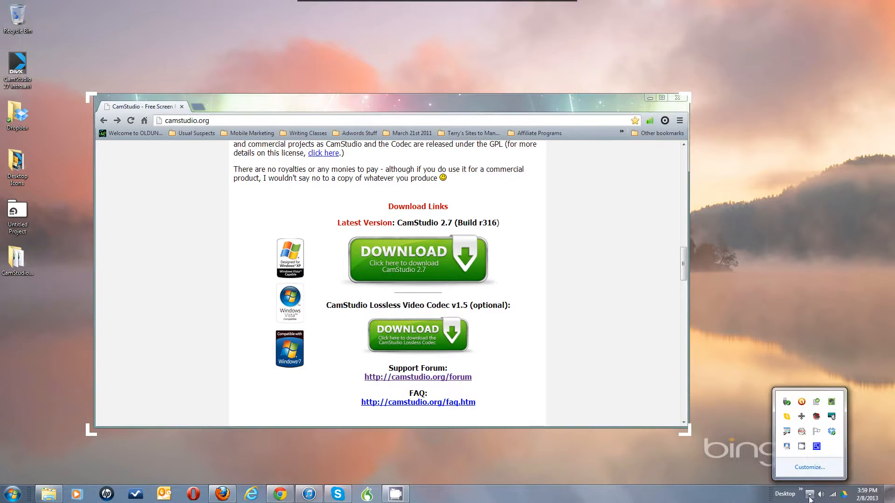
{"action": "right_click", "coordinate": [802, 447]}
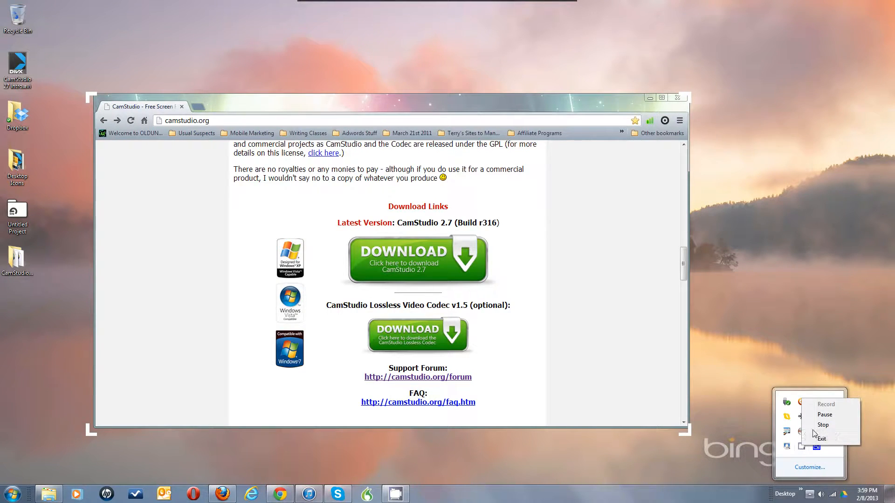
{"action": "left_click", "coordinate": [809, 460]}
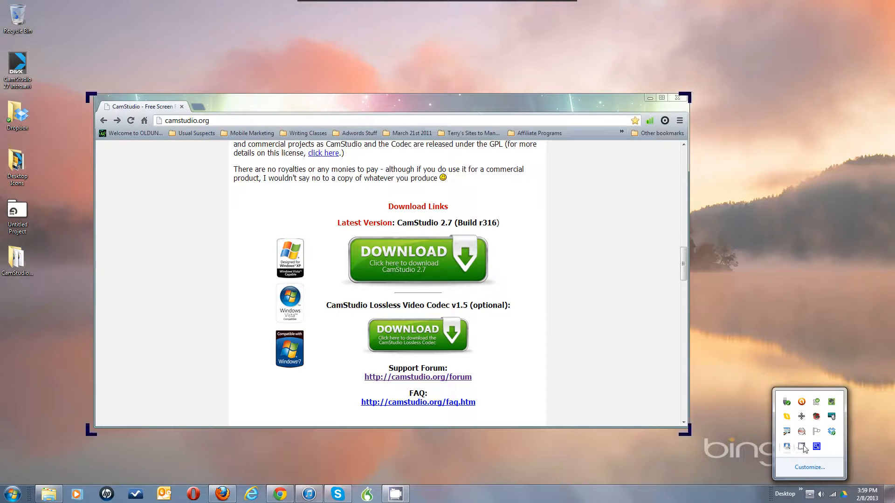
{"action": "left_click", "coordinate": [802, 448]}
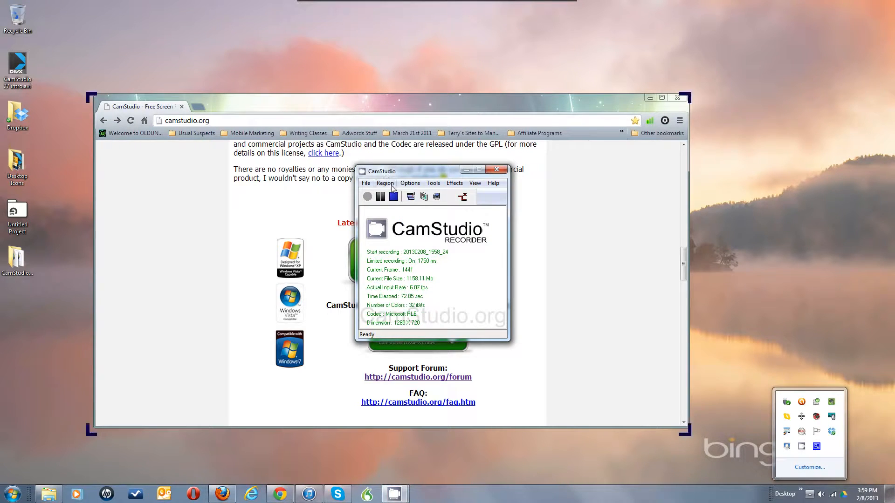
{"action": "left_click", "coordinate": [395, 197]}
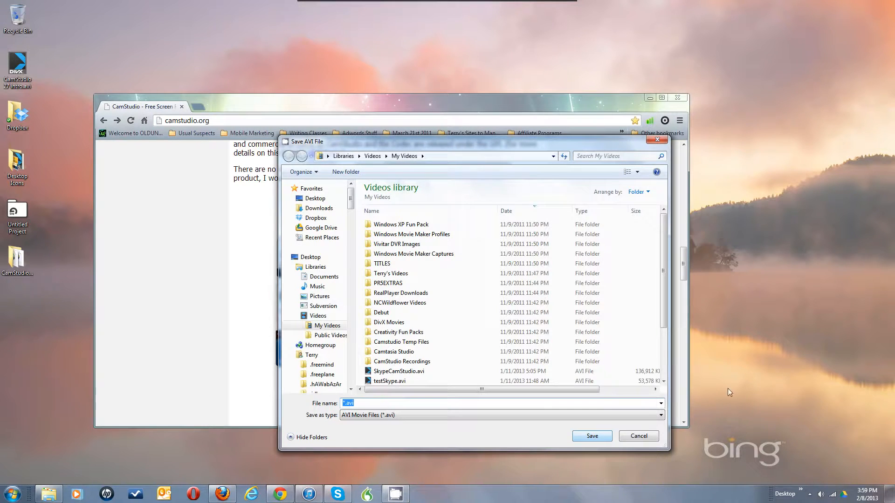
{"action": "left_click", "coordinate": [648, 437]}
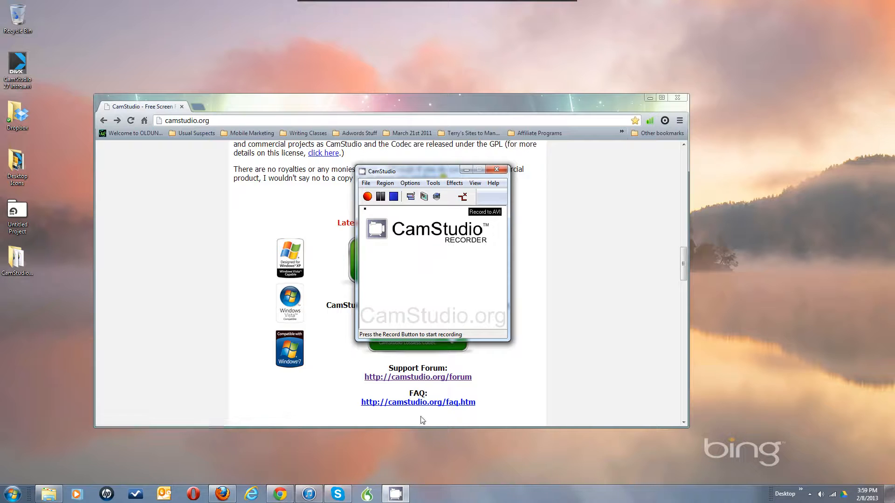
Start another recording of the Chrome window, minimize the recorder and close its window while the recording runs
{"action": "left_click", "coordinate": [368, 196]}
{"action": "left_click", "coordinate": [355, 107]}
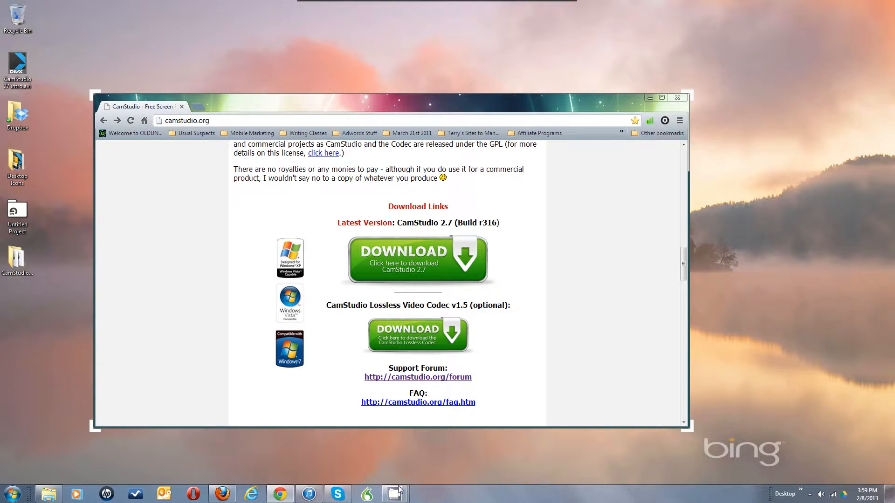
{"action": "mouse_move", "coordinate": [399, 492]}
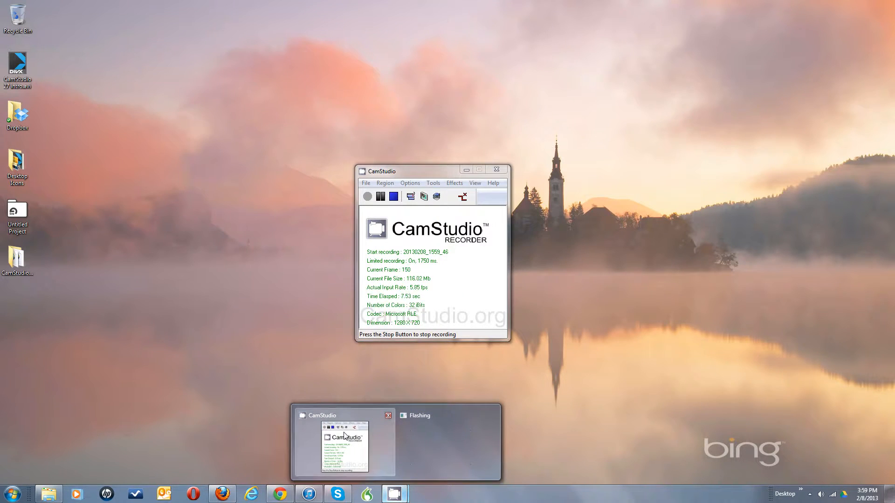
{"action": "left_click", "coordinate": [344, 435]}
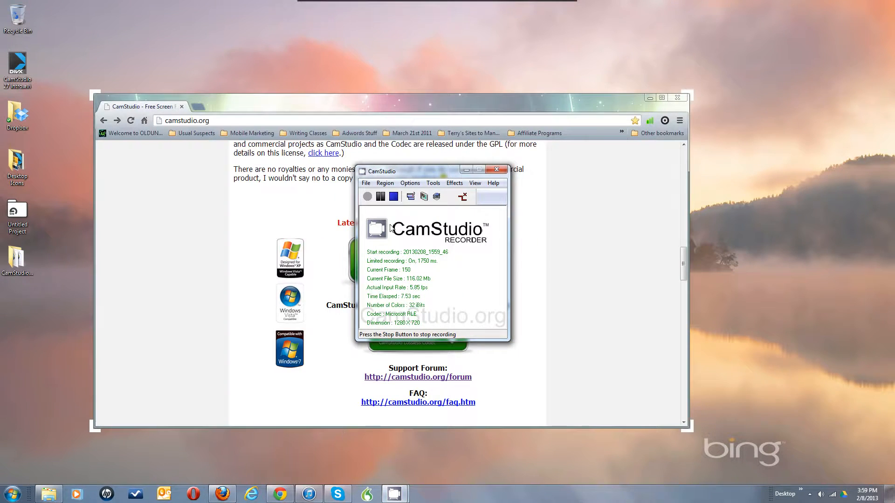
{"action": "left_click", "coordinate": [466, 170]}
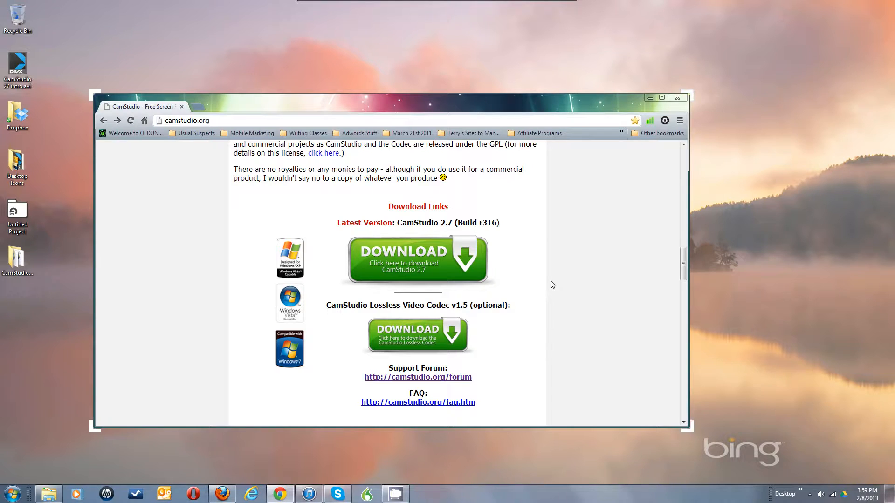
{"action": "right_click", "coordinate": [398, 497]}
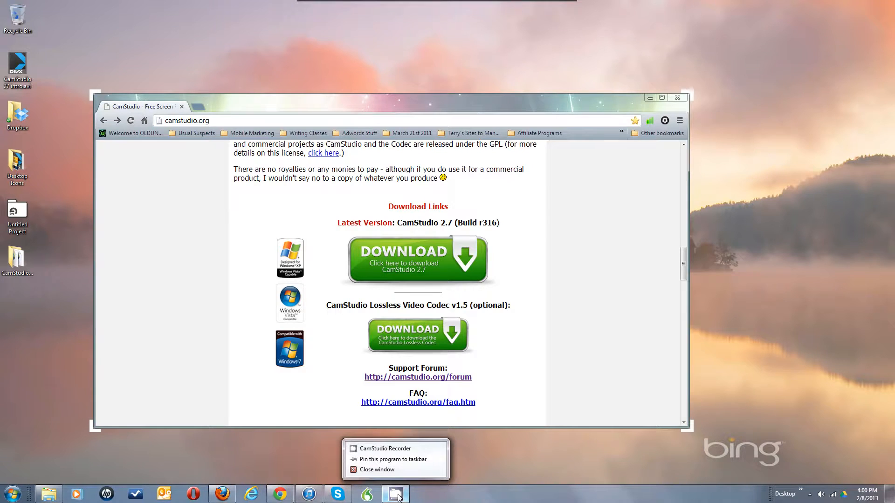
{"action": "left_click", "coordinate": [383, 470]}
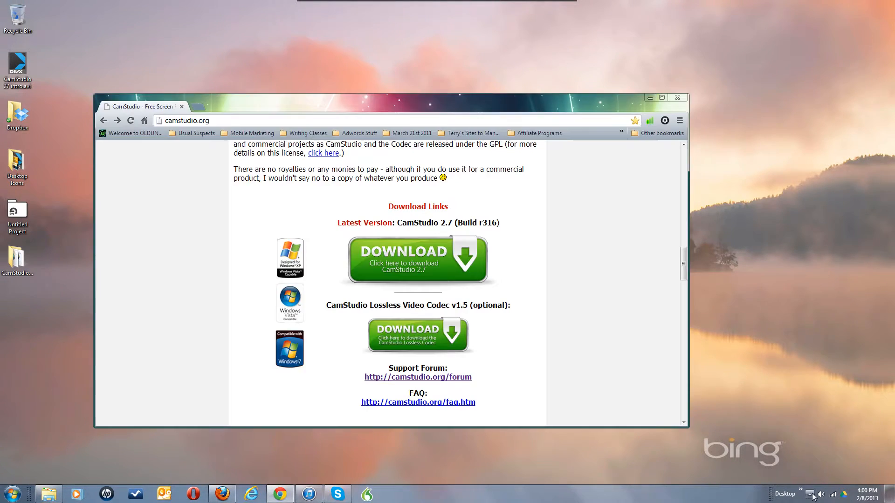
Stop the running recording from the system tray, reopen the recorder to end it and cancel saving the AVI file
{"action": "left_click", "coordinate": [810, 494]}
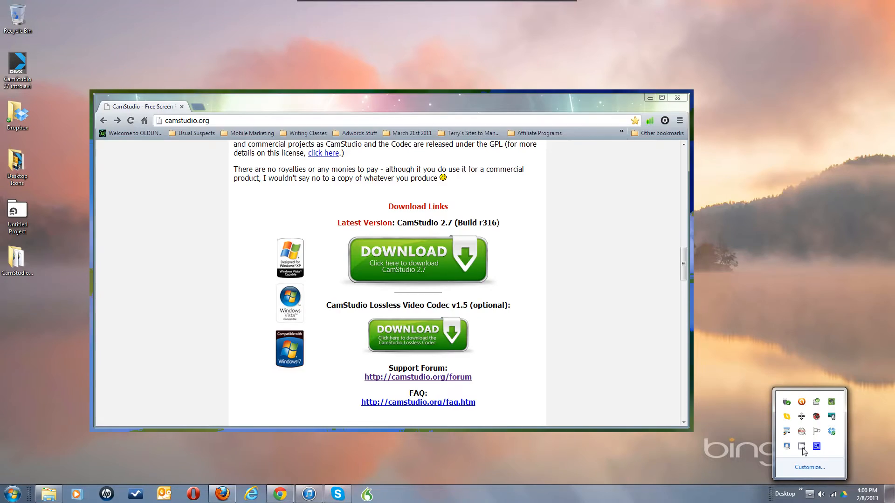
{"action": "right_click", "coordinate": [803, 448]}
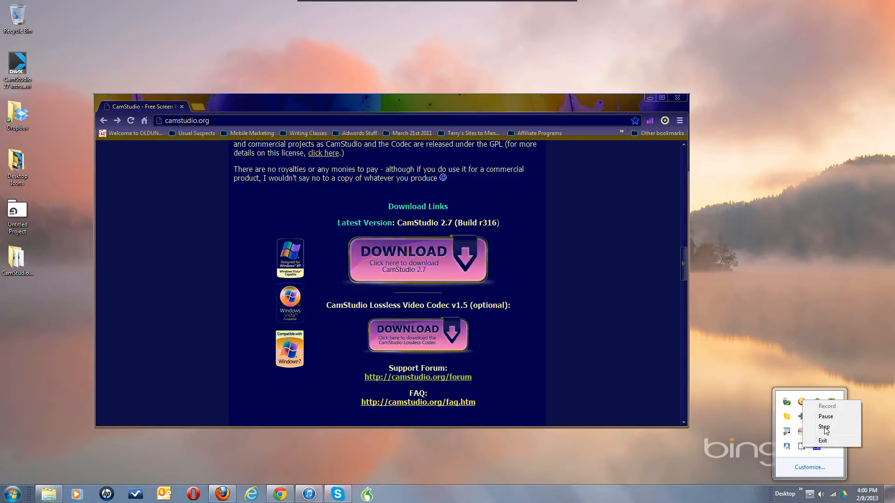
{"action": "left_click", "coordinate": [824, 428]}
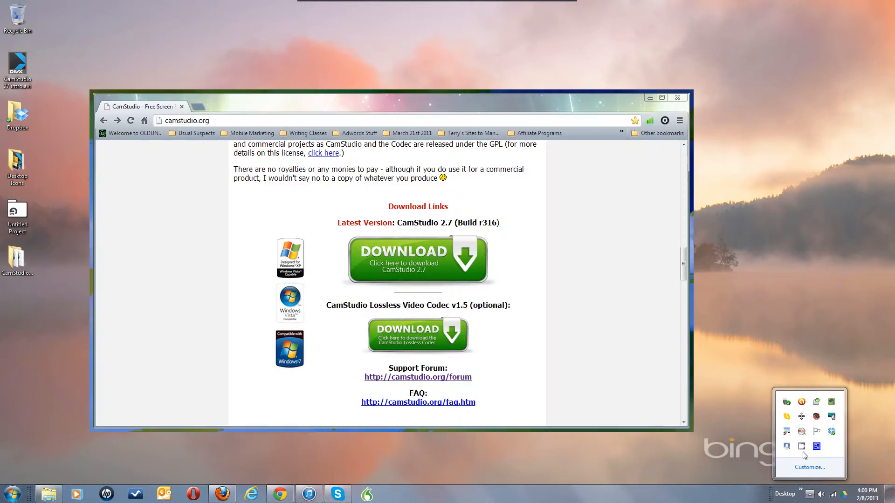
{"action": "double_click", "coordinate": [803, 450]}
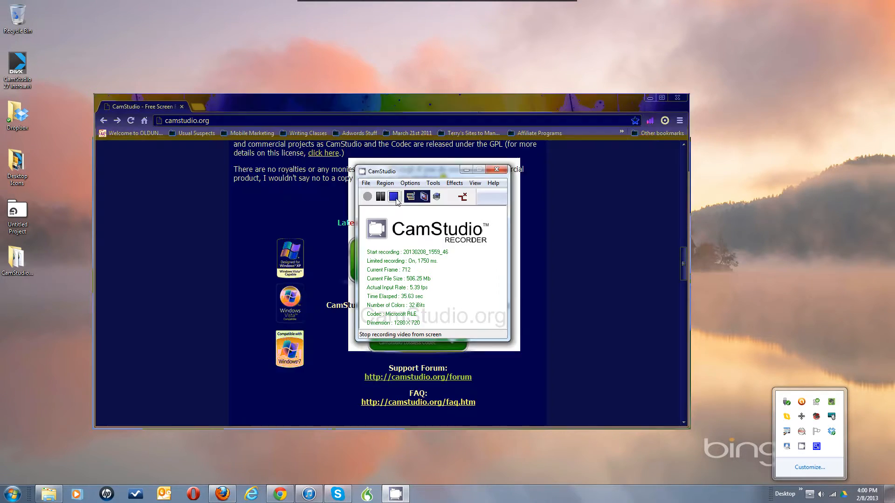
{"action": "left_click", "coordinate": [396, 199]}
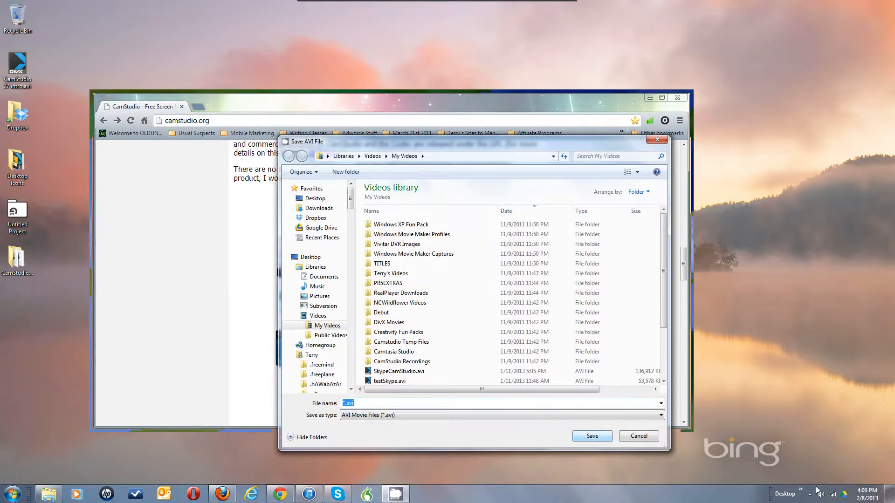
{"action": "left_click", "coordinate": [638, 436]}
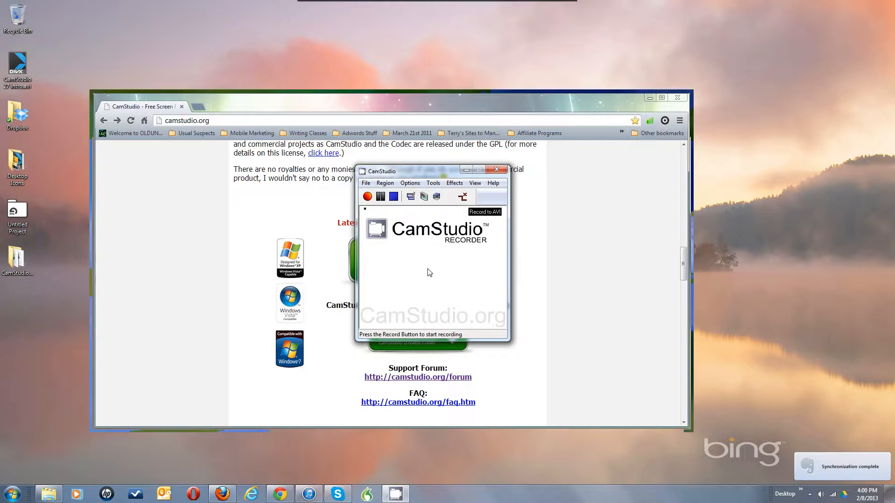
{"action": "mouse_move", "coordinate": [406, 485]}
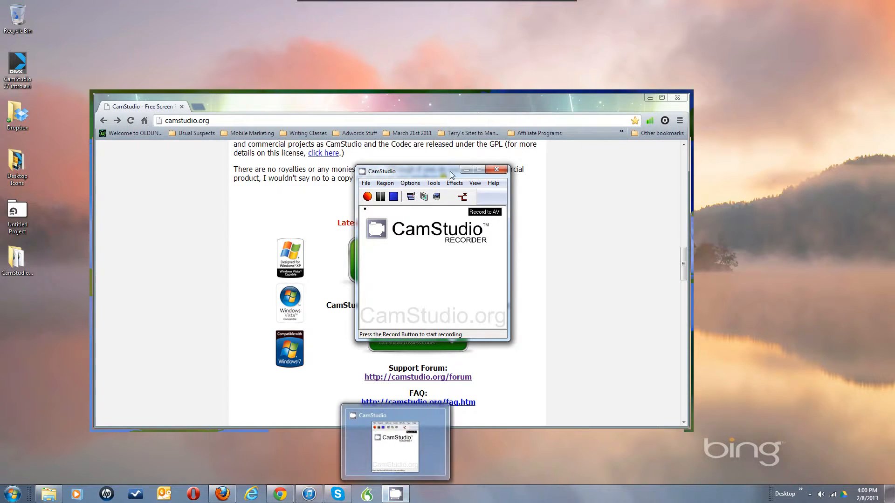
Minimize the recorder, restore it from the system tray, and view the tray icon's recording commands before returning to the recorder
{"action": "left_click", "coordinate": [466, 169]}
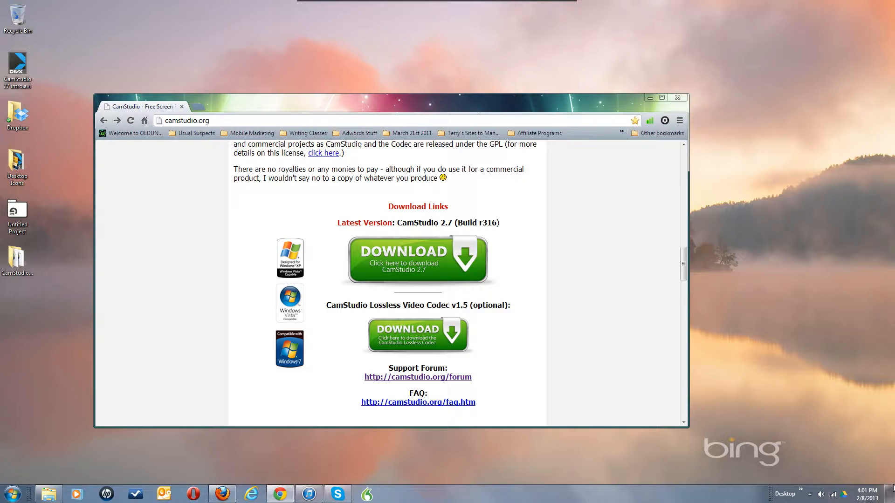
{"action": "left_click", "coordinate": [809, 494]}
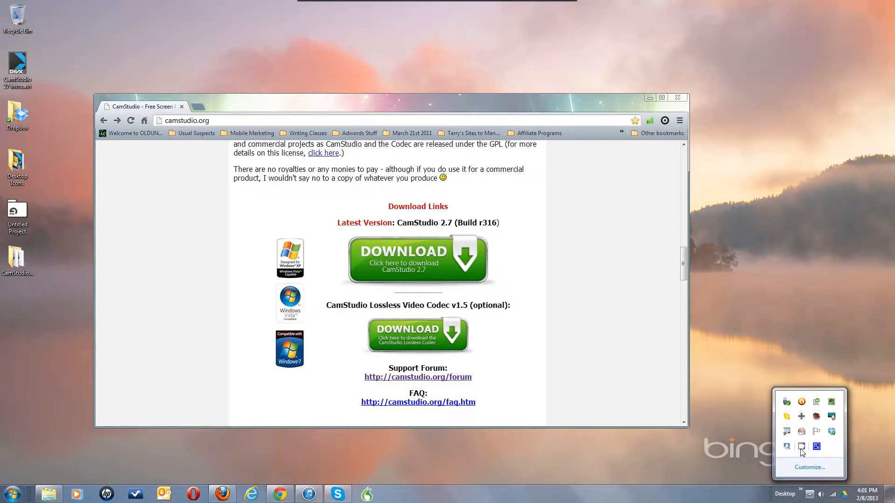
{"action": "left_click", "coordinate": [709, 392]}
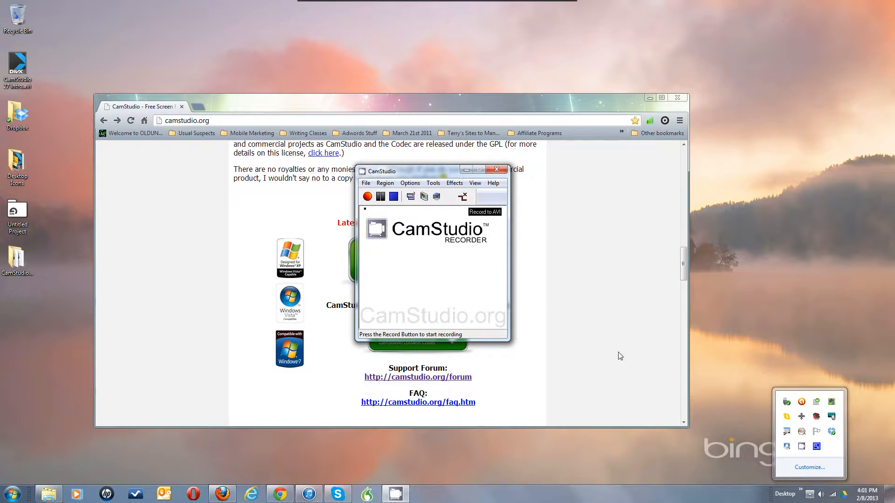
{"action": "right_click", "coordinate": [802, 447]}
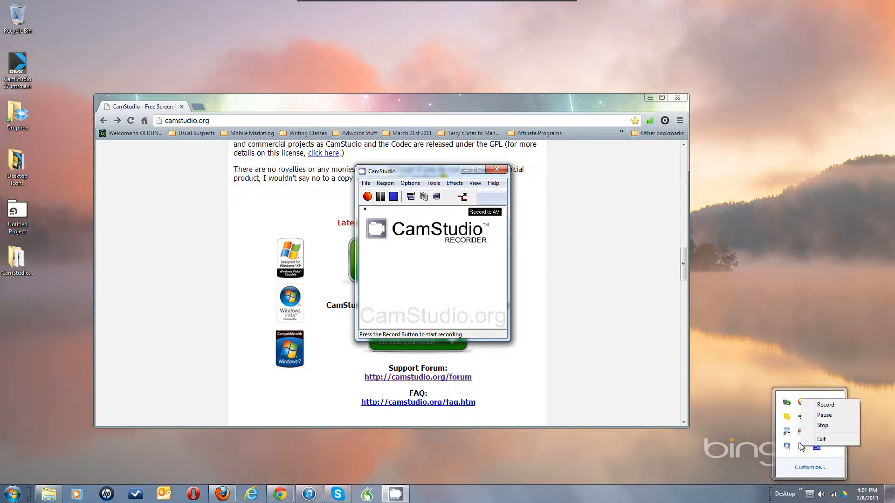
{"action": "left_click", "coordinate": [732, 449]}
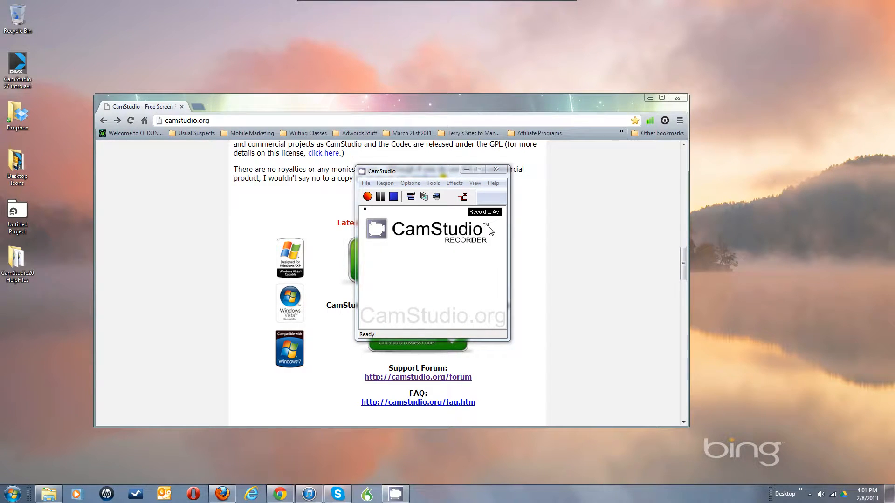
{"action": "left_click", "coordinate": [445, 267]}
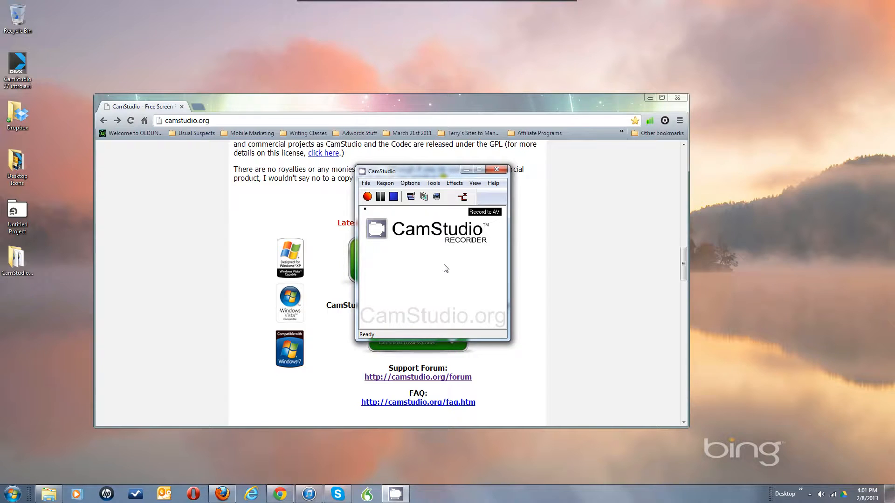
Switch the capture region to the fixed 1280 × 720 region with its corner at 200, 200
{"action": "left_click", "coordinate": [385, 183]}
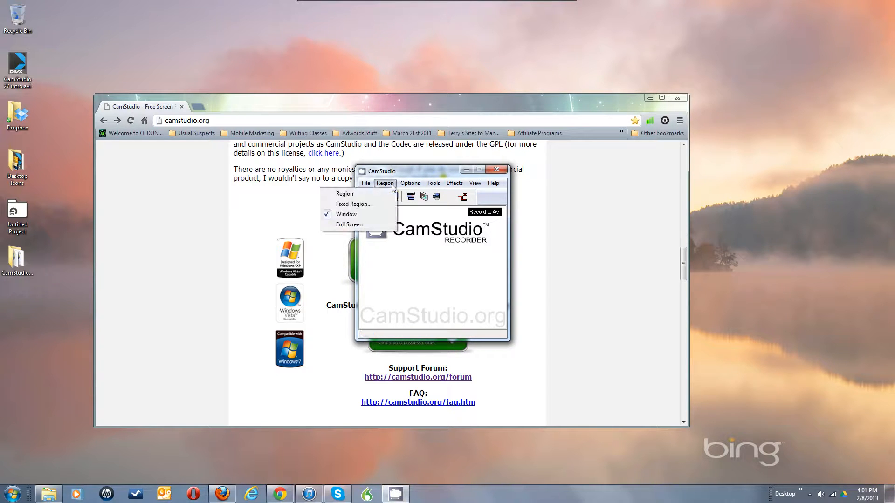
{"action": "left_click", "coordinate": [380, 205]}
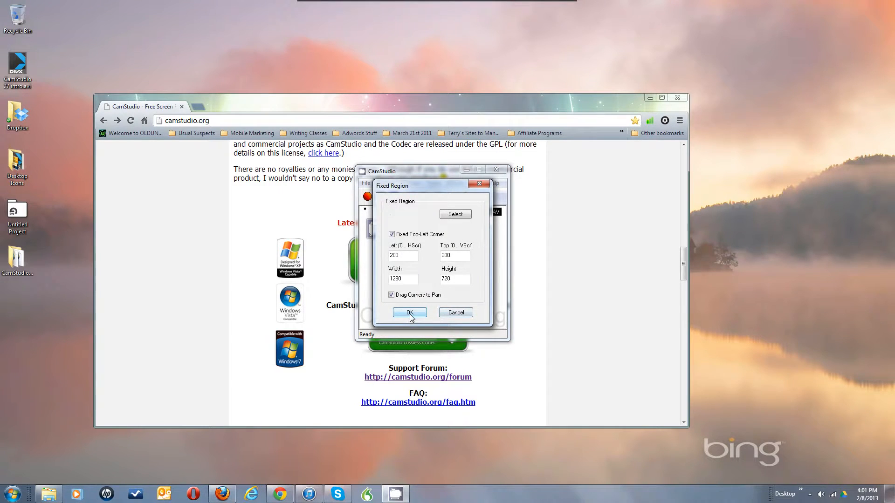
{"action": "left_click", "coordinate": [409, 313]}
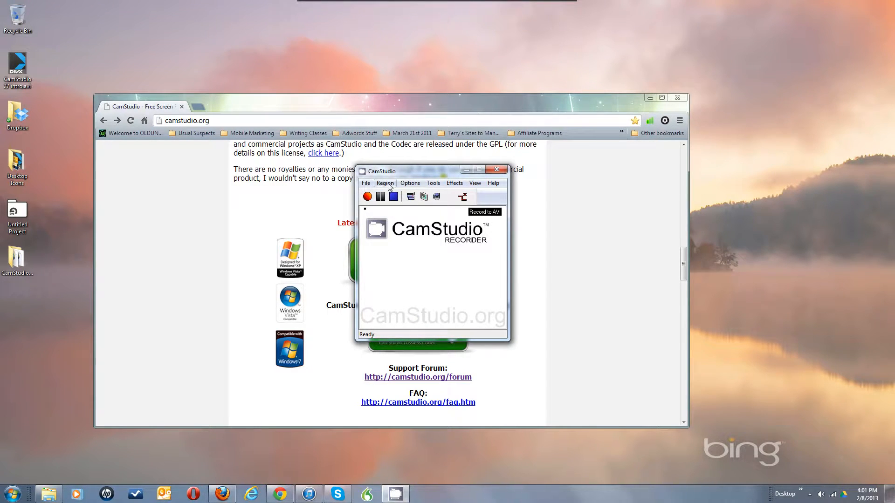
Open the video options and select the Xvid MPEG-4 Codec as the compressor
{"action": "left_click", "coordinate": [411, 183]}
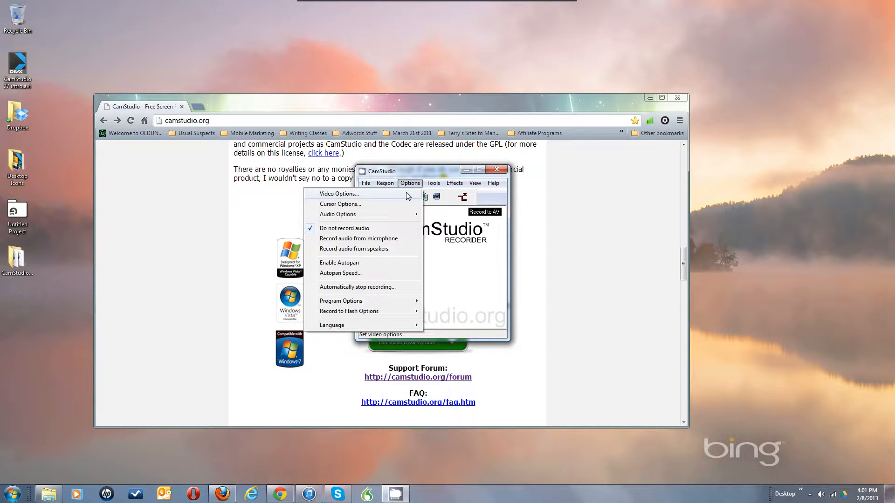
{"action": "left_click", "coordinate": [407, 194]}
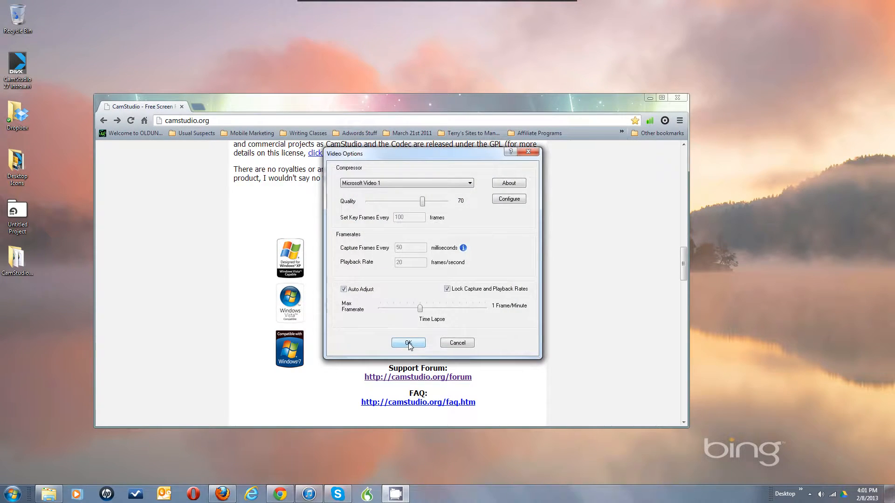
{"action": "left_click", "coordinate": [469, 183]}
{"action": "left_click", "coordinate": [463, 183]}
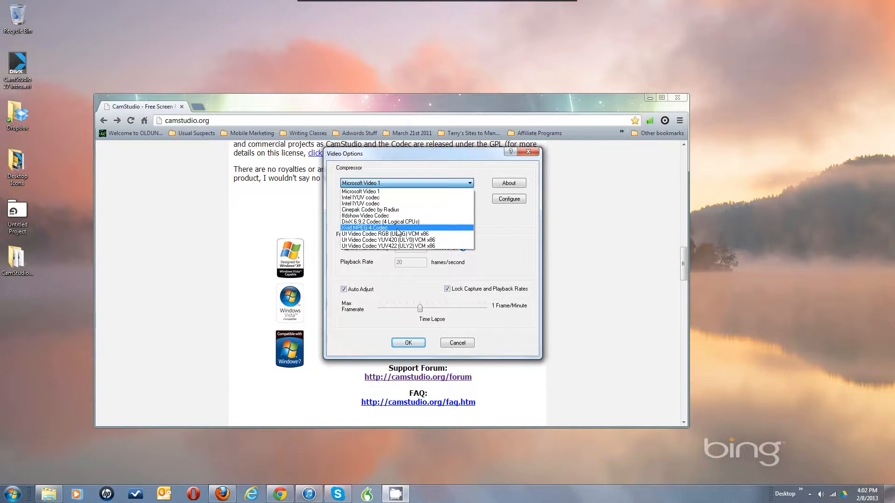
{"action": "left_click", "coordinate": [397, 228]}
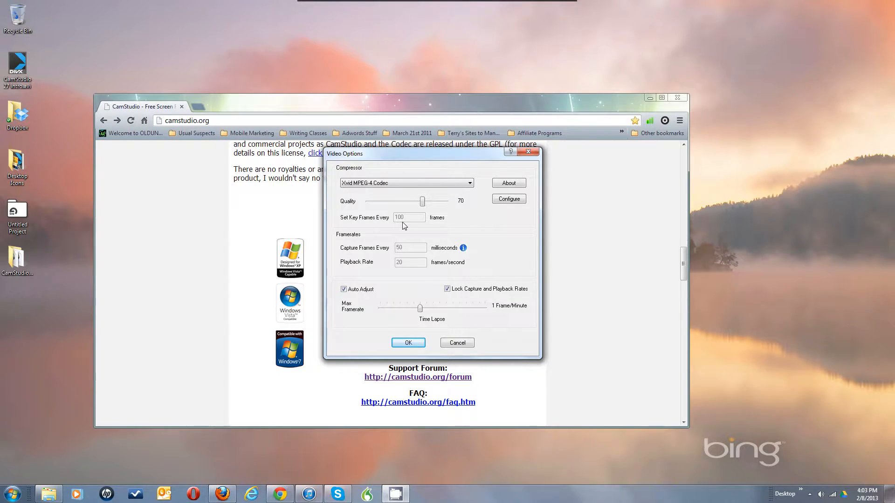
Change the compressor to Microsoft Video 1 and raise the quality to 100
{"action": "left_click", "coordinate": [470, 184]}
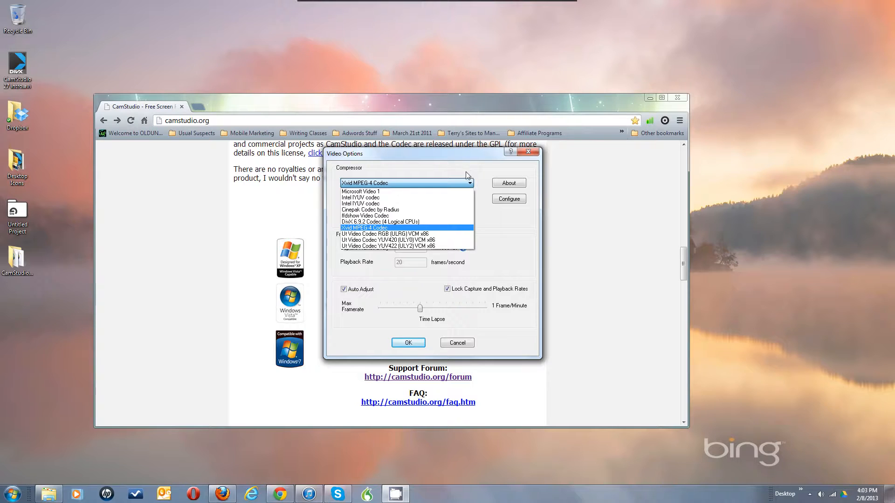
{"action": "left_click", "coordinate": [462, 192]}
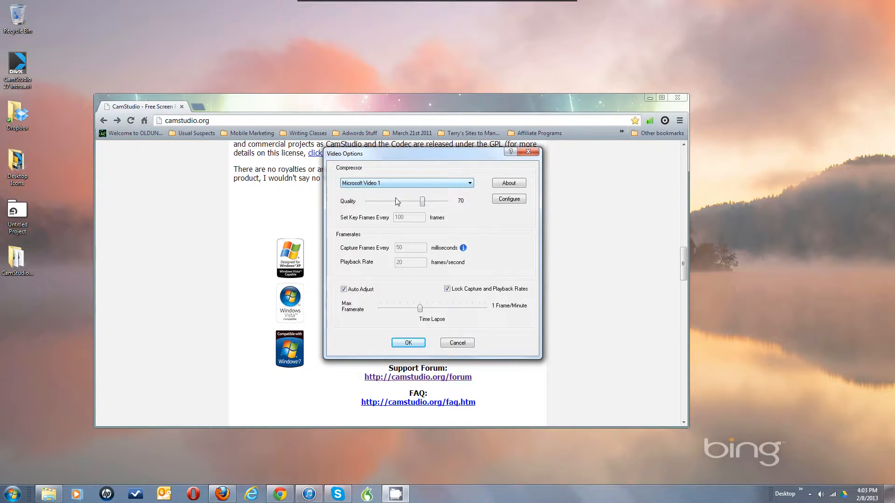
{"action": "left_click", "coordinate": [423, 202]}
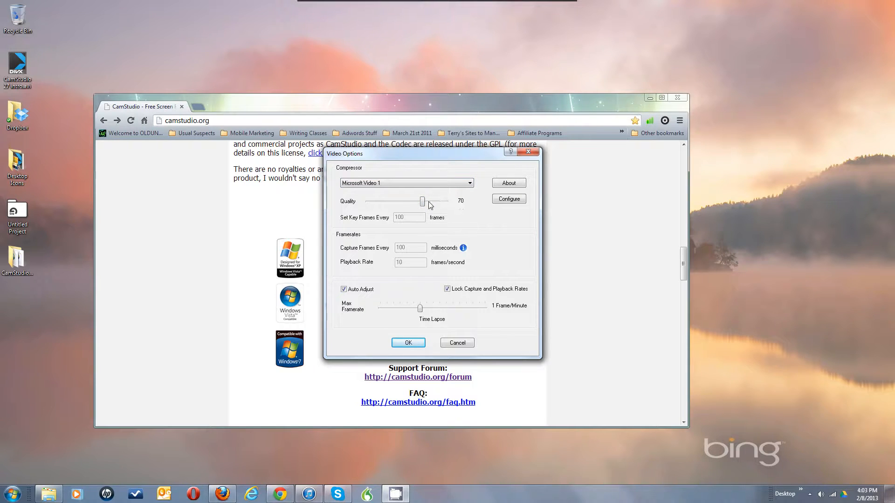
{"action": "left_click_drag", "start_coordinate": [423, 201], "coordinate": [460, 210]}
Configure the Microsoft Video 1 compressor with a temporal quality ratio of 0.91
{"action": "left_click", "coordinate": [508, 200]}
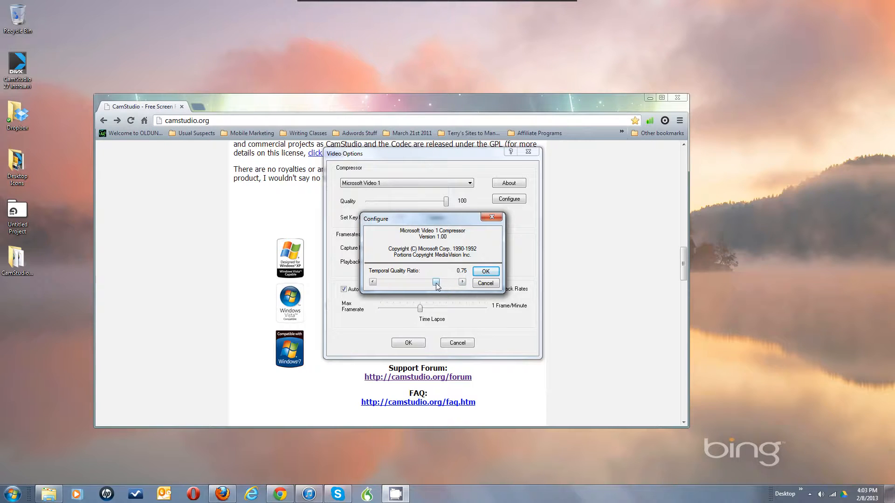
{"action": "left_click_drag", "start_coordinate": [437, 285], "coordinate": [448, 284]}
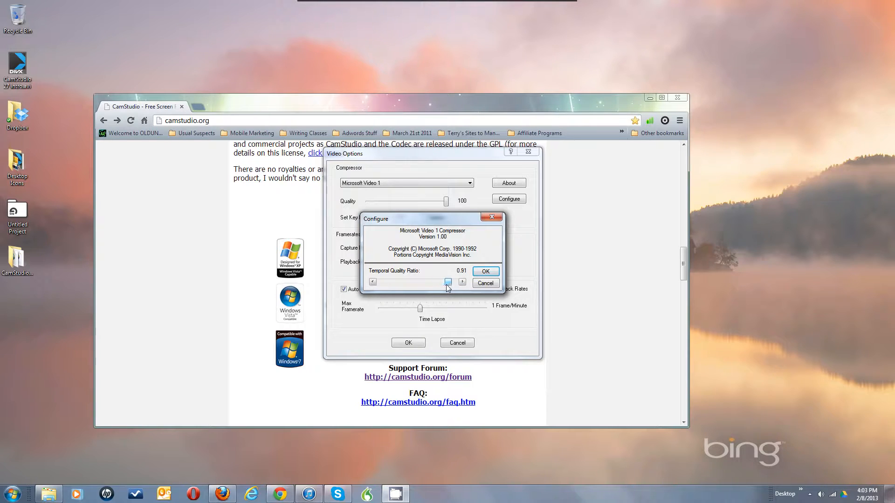
{"action": "left_click", "coordinate": [482, 272]}
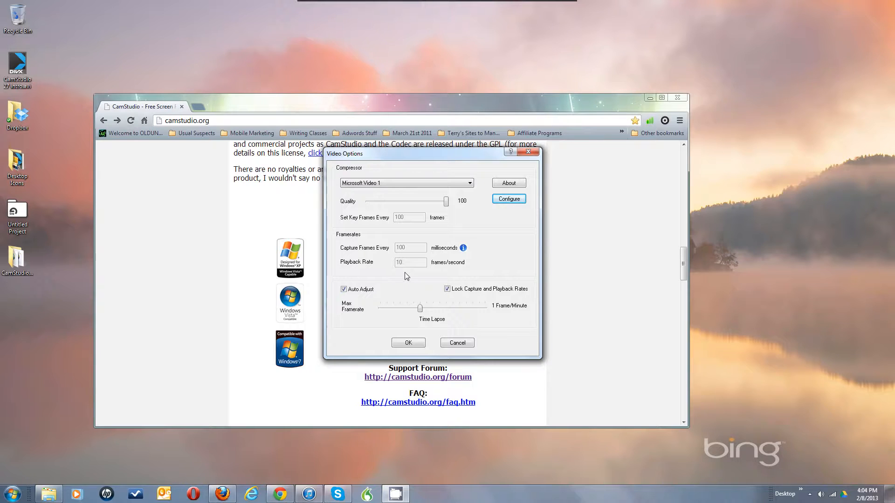
Switch Auto Adjust off and on again, and shift the Max Framerate slider slightly back and forth
{"action": "left_click", "coordinate": [344, 289]}
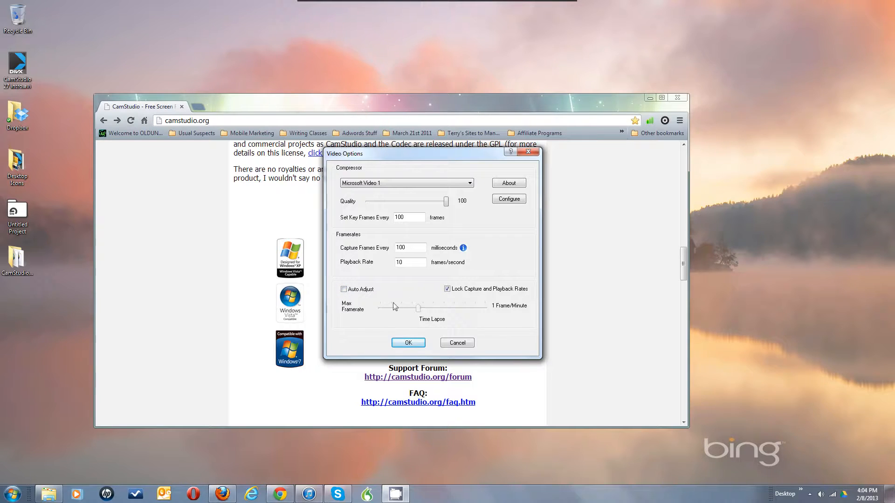
{"action": "left_click", "coordinate": [345, 289]}
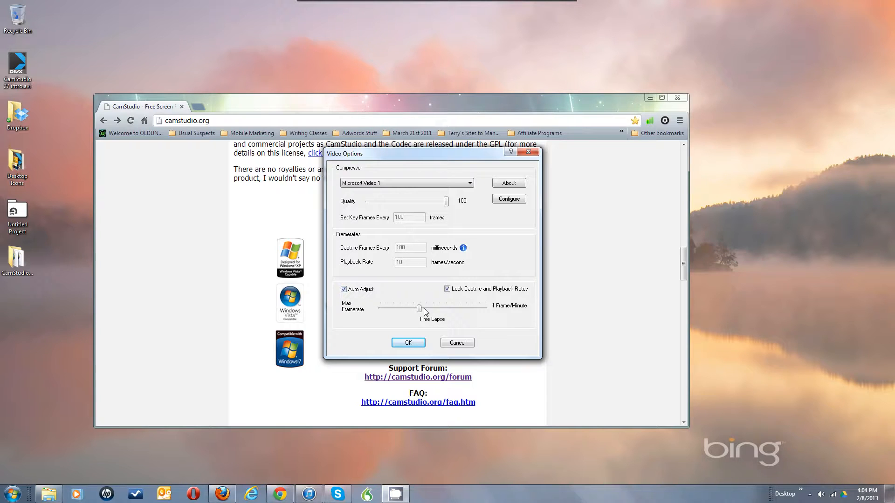
{"action": "left_click_drag", "start_coordinate": [420, 312], "coordinate": [423, 312]}
{"action": "mouse_move", "coordinate": [424, 310]}
{"action": "left_mouse_down"}
{"action": "mouse_move", "coordinate": [433, 309]}
{"action": "mouse_move", "coordinate": [425, 308]}
{"action": "left_mouse_up"}
{"action": "left_click_drag", "start_coordinate": [425, 312], "coordinate": [419, 313]}
Turn off Auto Adjust and set key frames to every 200 frames
{"action": "left_click", "coordinate": [344, 289]}
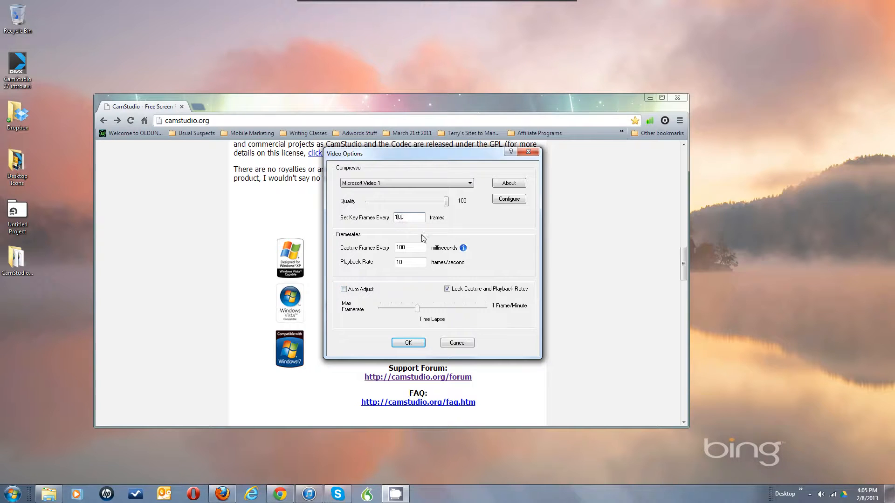
{"action": "key", "text": "BackSpace"}
Choose the Xvid MPEG-4 Codec from the available compressors, rechecking the codec list
{"action": "left_click", "coordinate": [470, 183]}
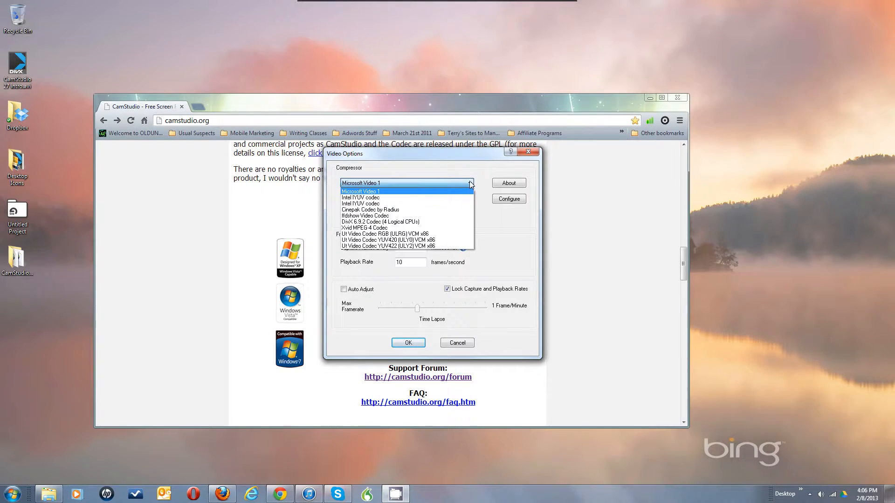
{"action": "left_click", "coordinate": [445, 228]}
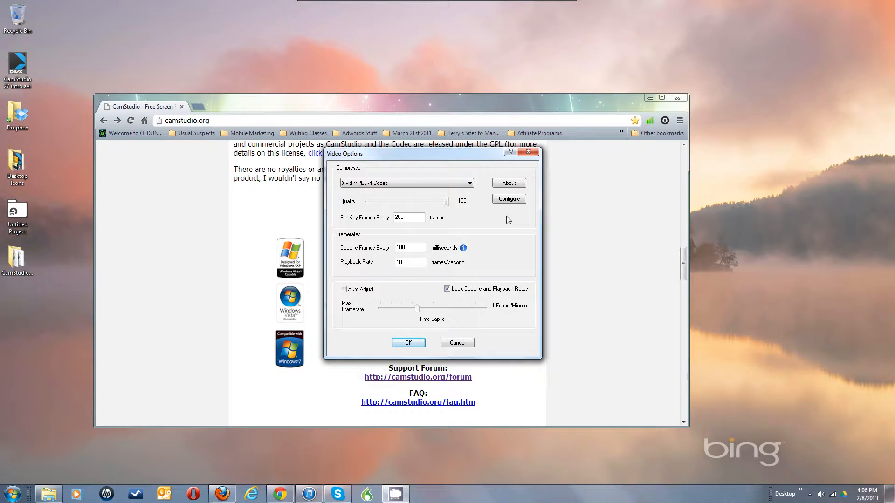
{"action": "left_click", "coordinate": [470, 184]}
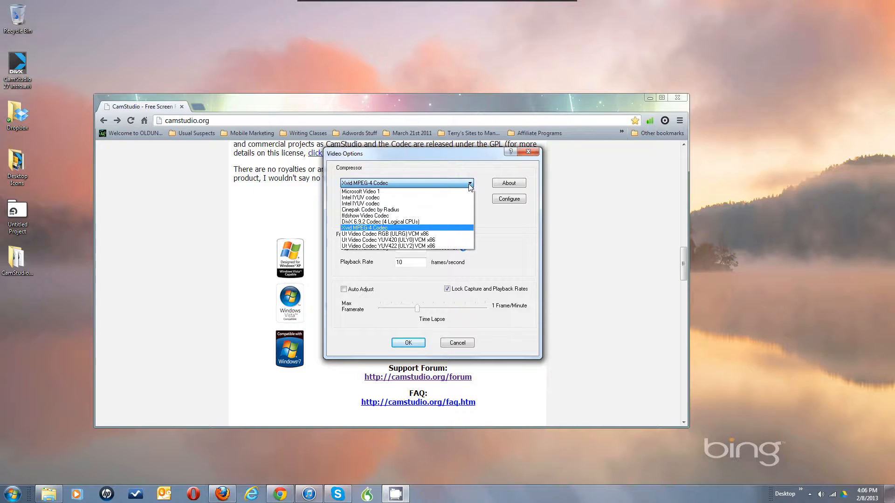
{"action": "left_click", "coordinate": [470, 185]}
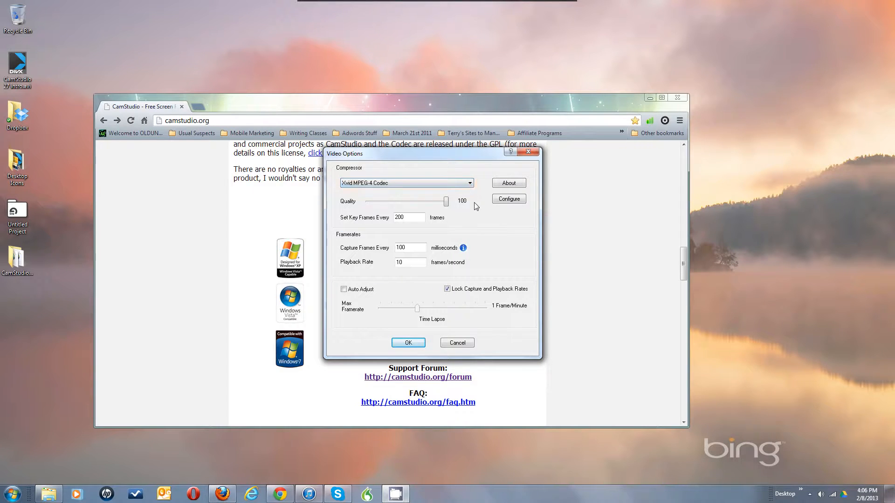
{"action": "left_click", "coordinate": [470, 183]}
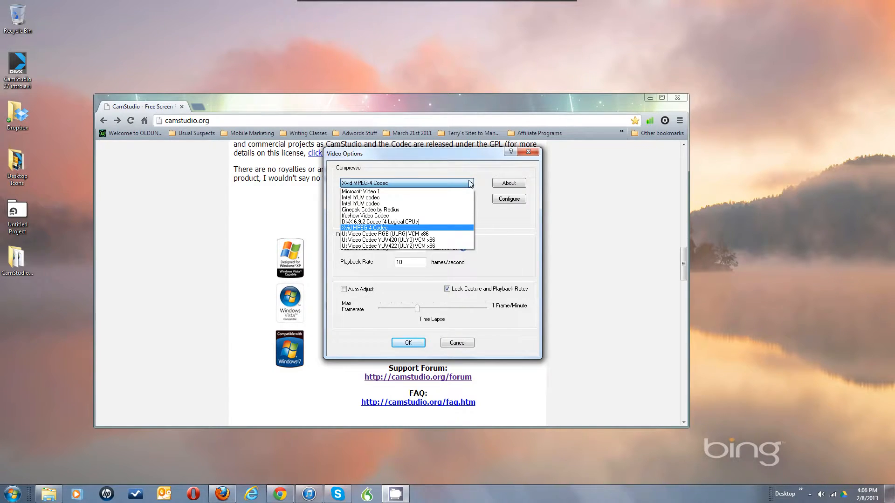
{"action": "left_click", "coordinate": [447, 232]}
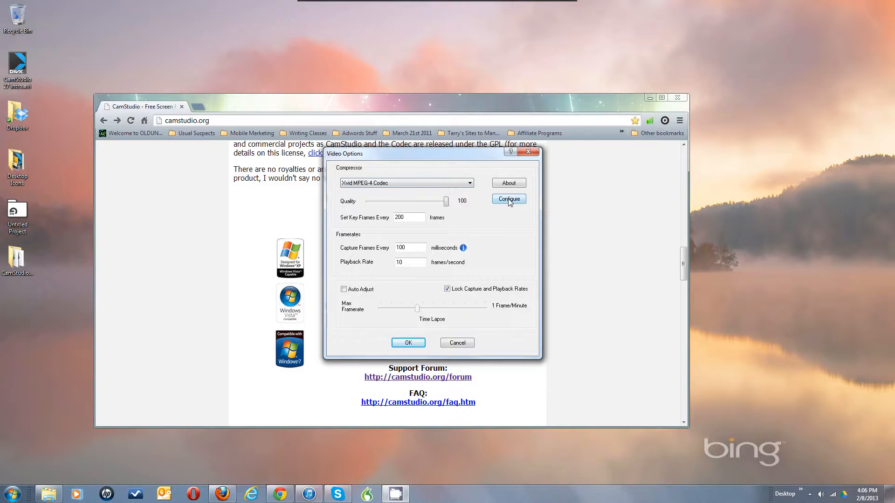
Turn Auto Adjust back on and nudge the Max Framerate slider slightly toward time lapse
{"action": "left_click", "coordinate": [344, 290]}
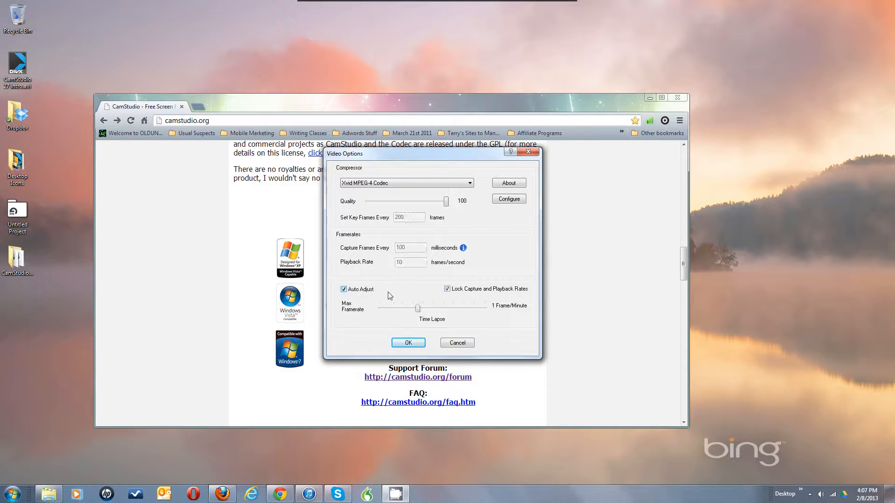
{"action": "left_click_drag", "start_coordinate": [419, 308], "coordinate": [422, 309]}
Open the Xvid codec configuration and set Profile @ Level to Xvid HD 720, after trying Xvid Mobile
{"action": "left_click", "coordinate": [505, 202]}
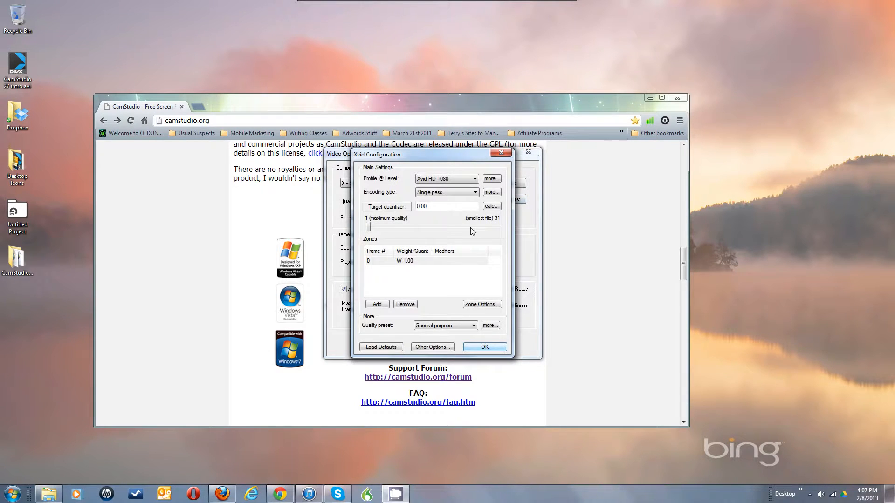
{"action": "left_click", "coordinate": [462, 179]}
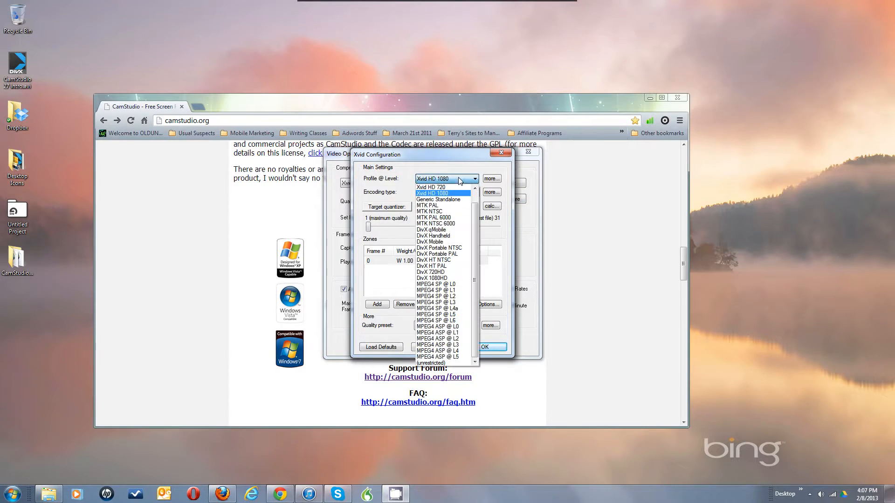
{"action": "left_click", "coordinate": [475, 189]}
{"action": "left_click", "coordinate": [475, 188]}
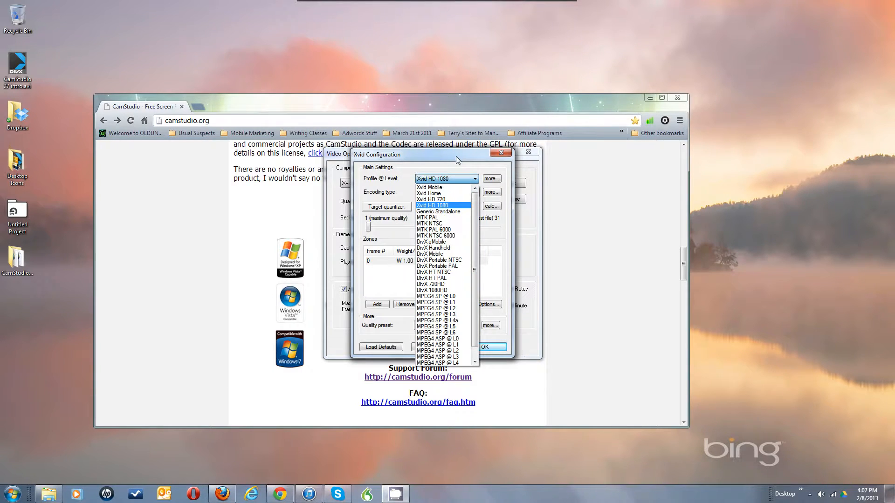
{"action": "left_click", "coordinate": [429, 187]}
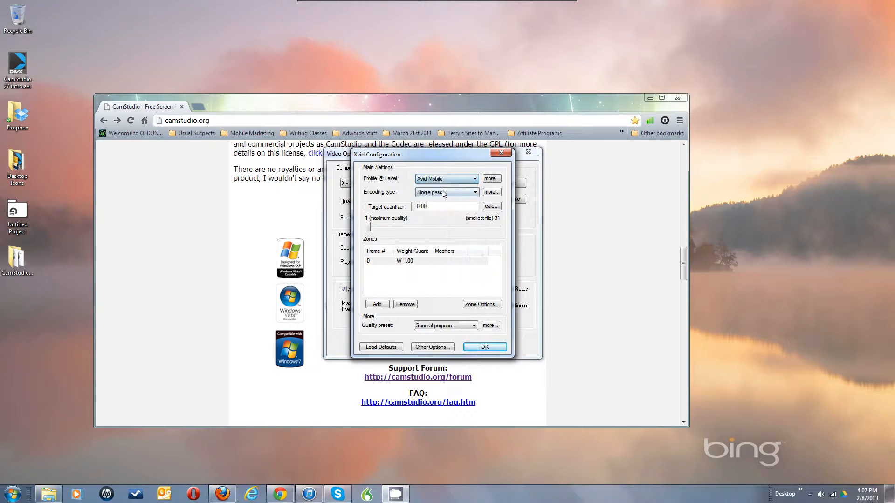
{"action": "left_click", "coordinate": [474, 179]}
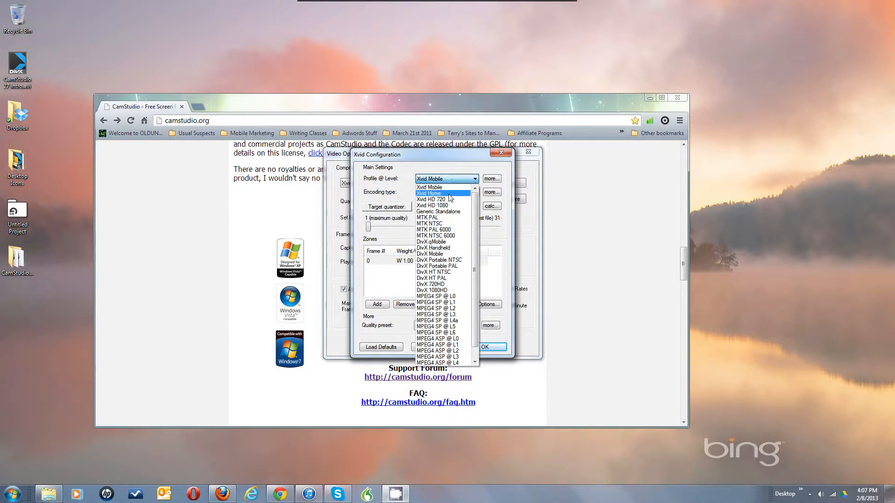
{"action": "left_click", "coordinate": [447, 202]}
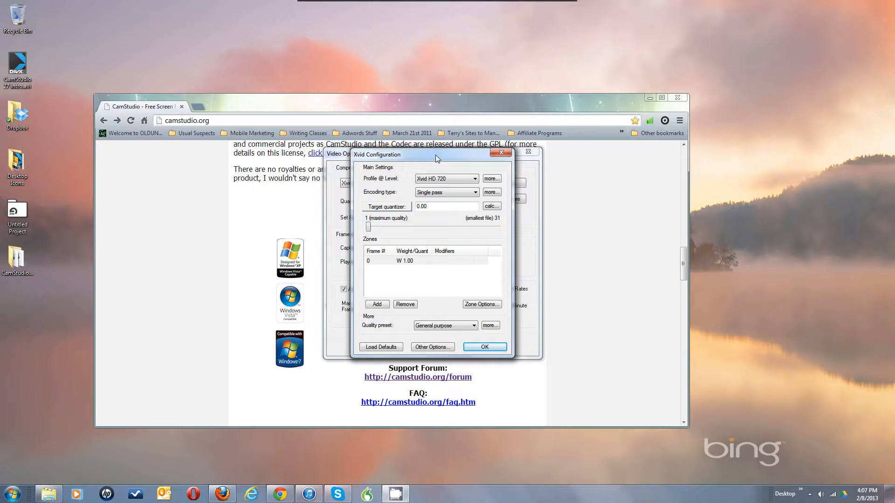
Check the encoding type choices, keeping Single pass, and set the target quantizer to 1.00 for maximum quality
{"action": "left_click", "coordinate": [442, 193]}
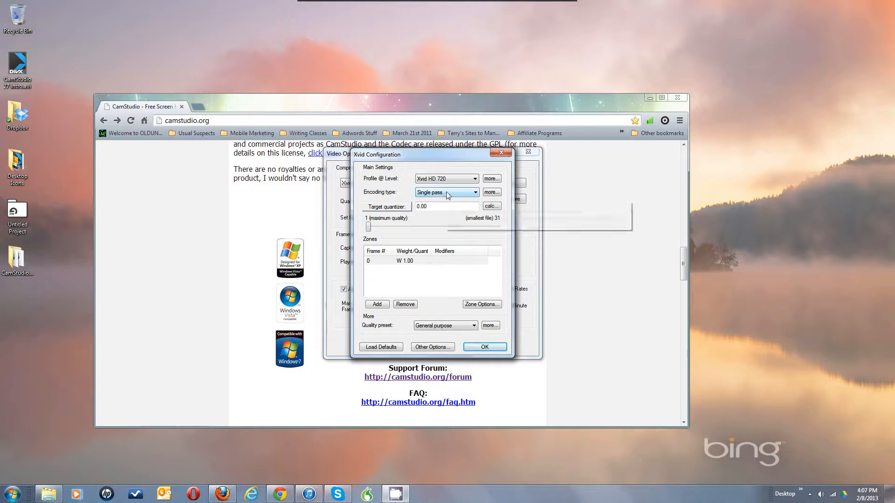
{"action": "left_click", "coordinate": [448, 193]}
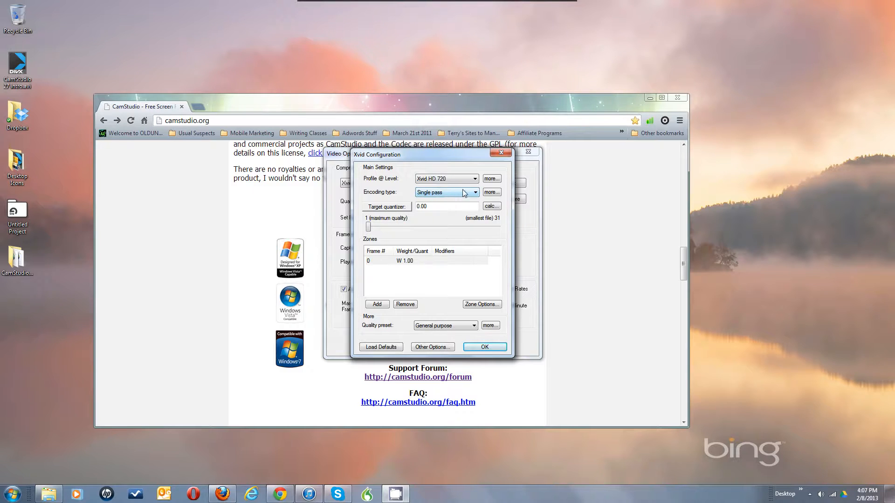
{"action": "left_click", "coordinate": [462, 193]}
{"action": "left_click", "coordinate": [464, 193]}
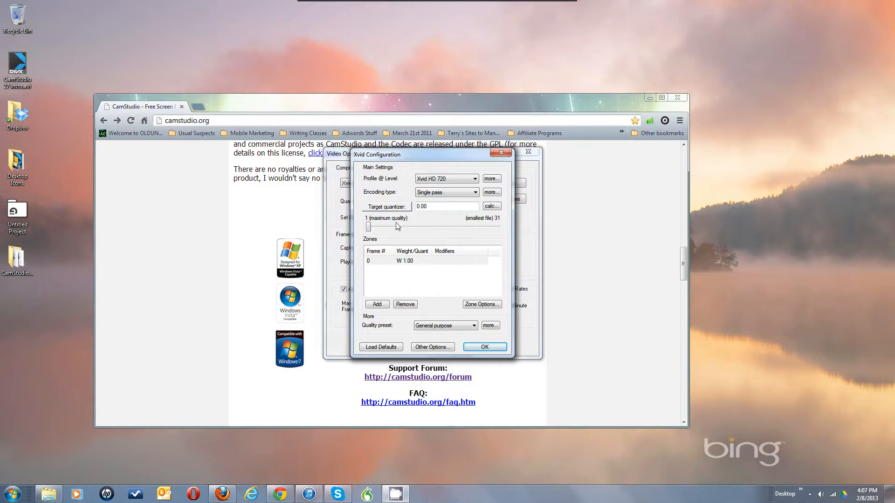
{"action": "left_click", "coordinate": [368, 227]}
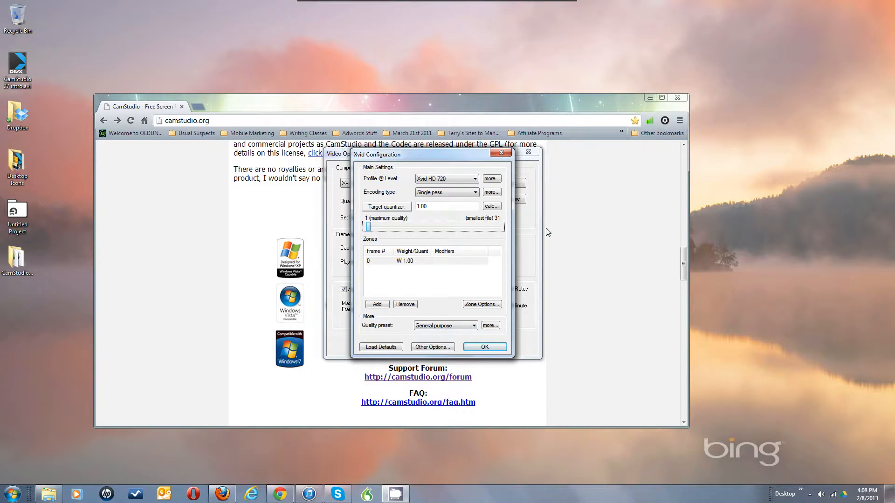
Look into the Xvid HD 720 profile's detailed settings and try enabling B-VOPs, discarding the change
{"action": "left_click", "coordinate": [498, 180]}
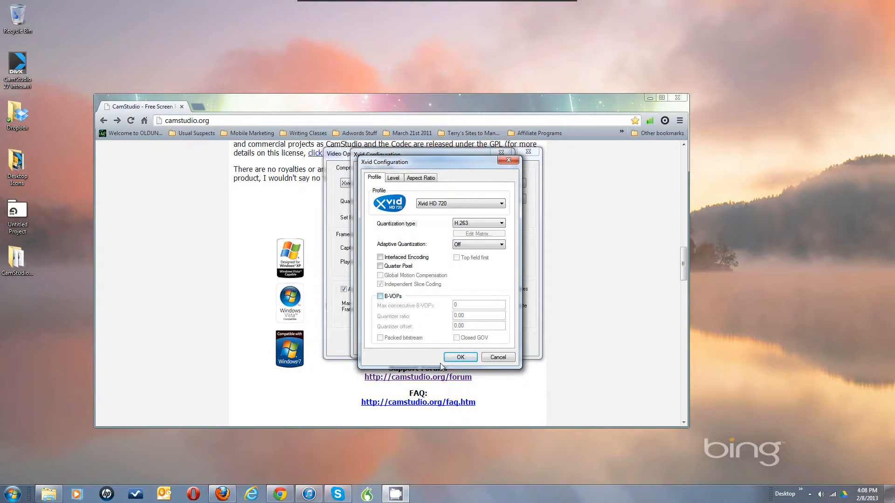
{"action": "left_click", "coordinate": [381, 297]}
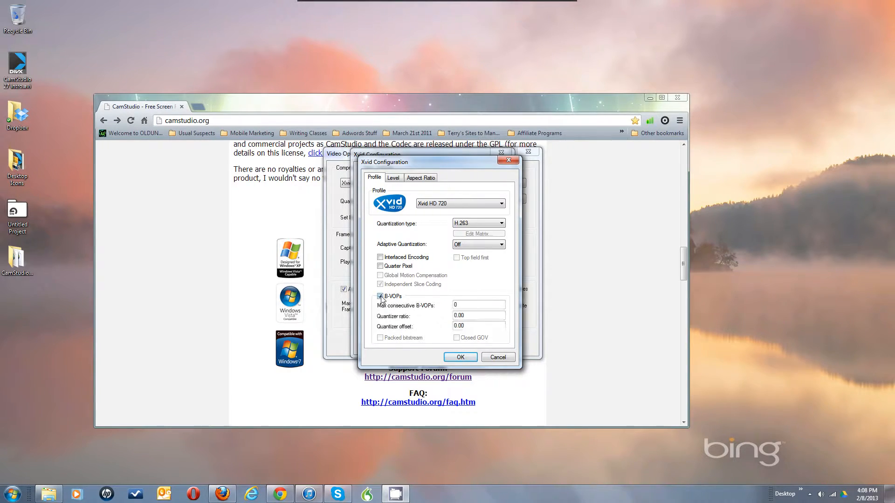
{"action": "left_click", "coordinate": [499, 357]}
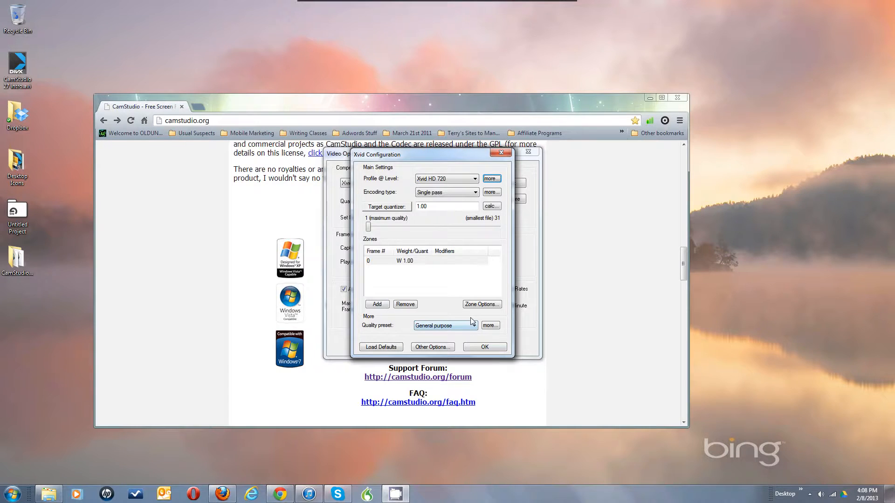
Try the Real-time quality preset, then return the preset to General purpose
{"action": "left_click", "coordinate": [473, 326]}
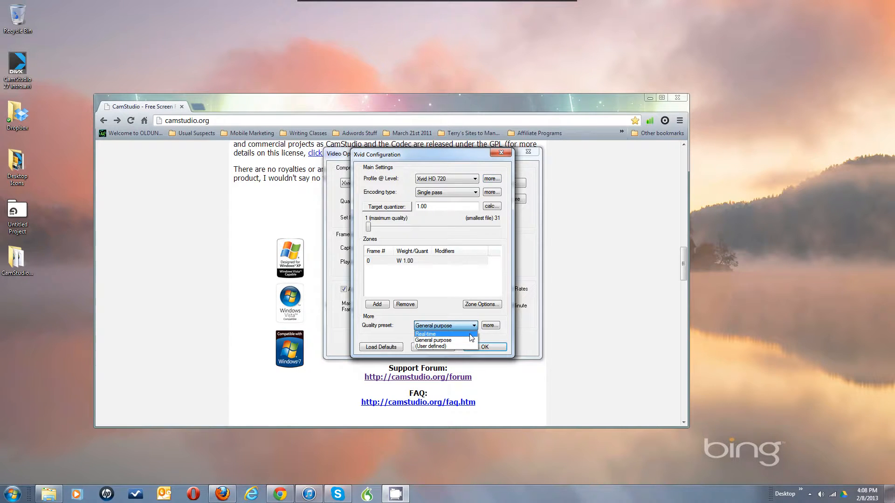
{"action": "left_click", "coordinate": [470, 334]}
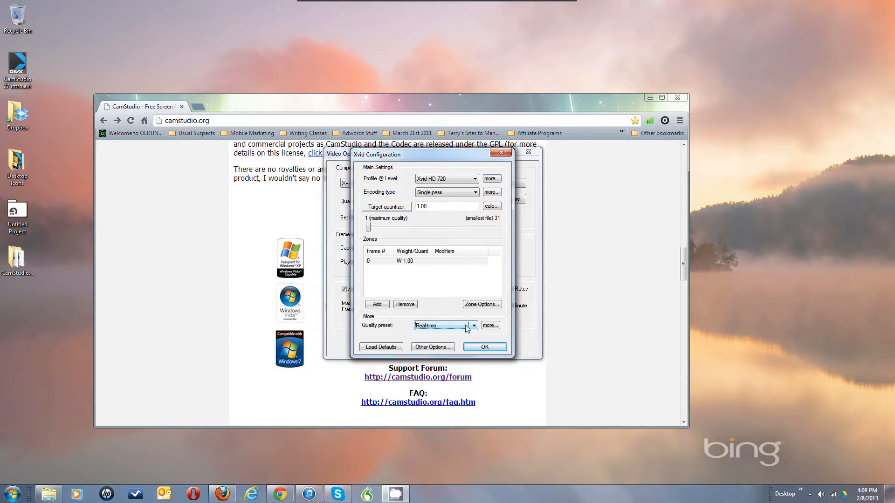
{"action": "left_click", "coordinate": [474, 326]}
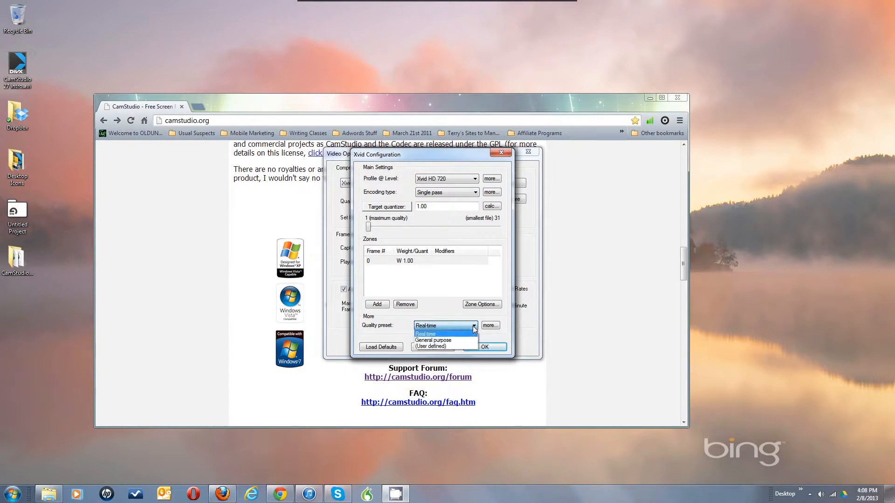
{"action": "left_click", "coordinate": [470, 341]}
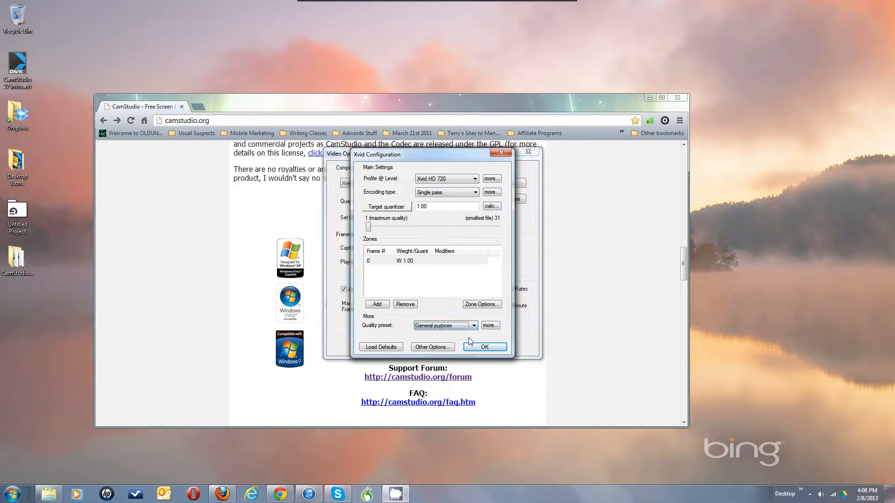
Look over the other Xvid encoder options, trying Display encoding status on and off again
{"action": "left_click", "coordinate": [446, 285]}
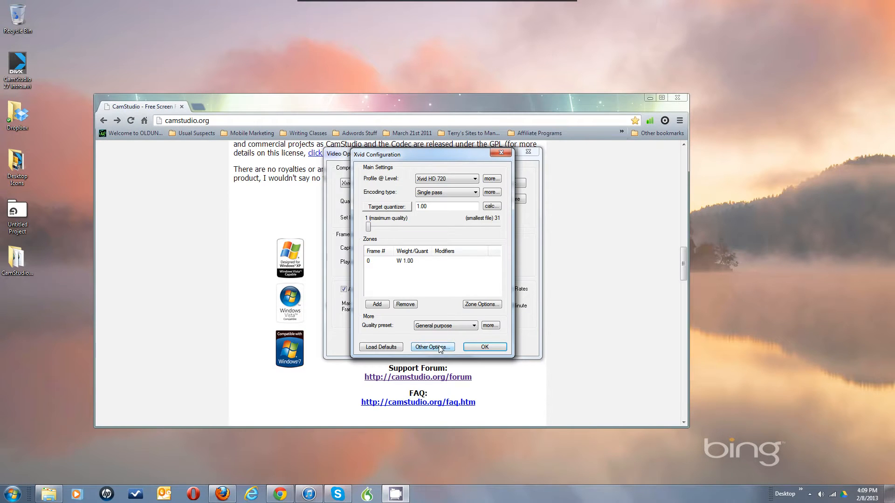
{"action": "left_click", "coordinate": [471, 257]}
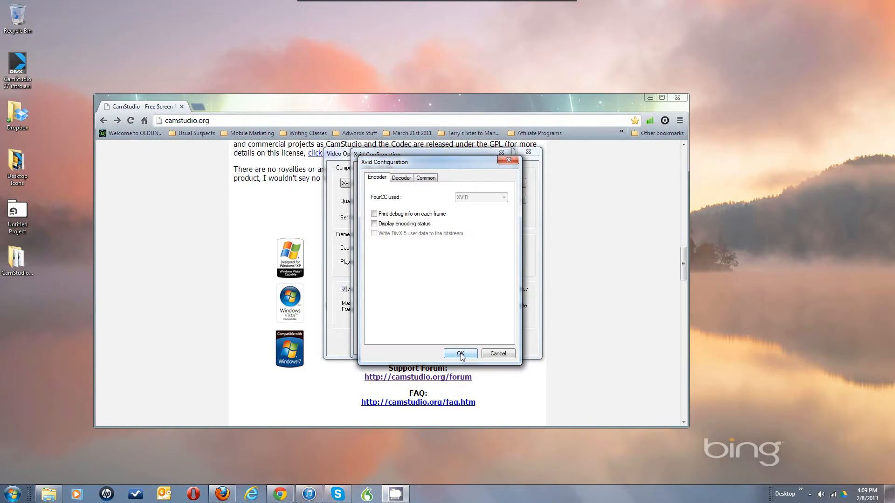
{"action": "left_click", "coordinate": [375, 225]}
{"action": "left_click", "coordinate": [374, 224]}
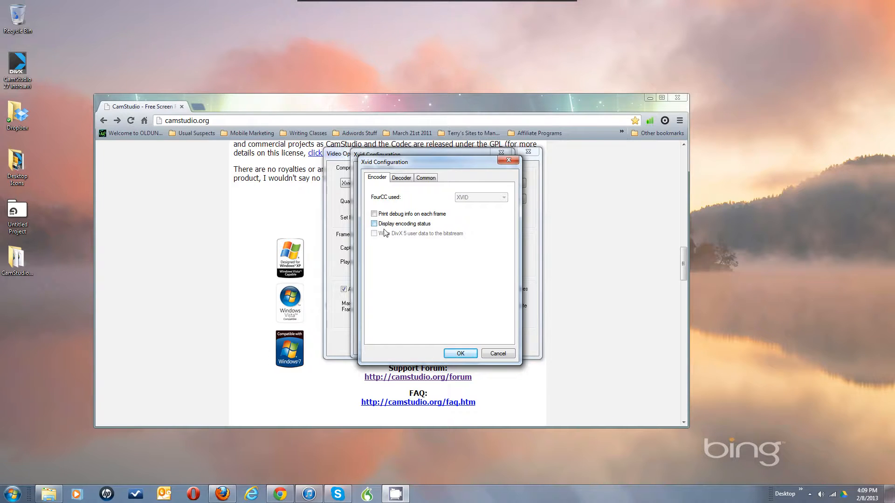
{"action": "left_click", "coordinate": [463, 354]}
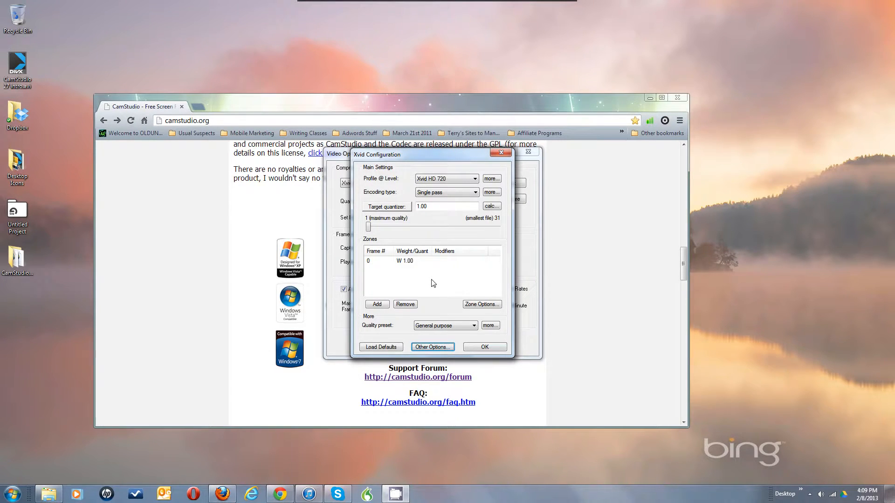
Choose the Xvid HD 1080 profile, dismiss the codec configuration, and accept the video options
{"action": "left_click", "coordinate": [471, 181]}
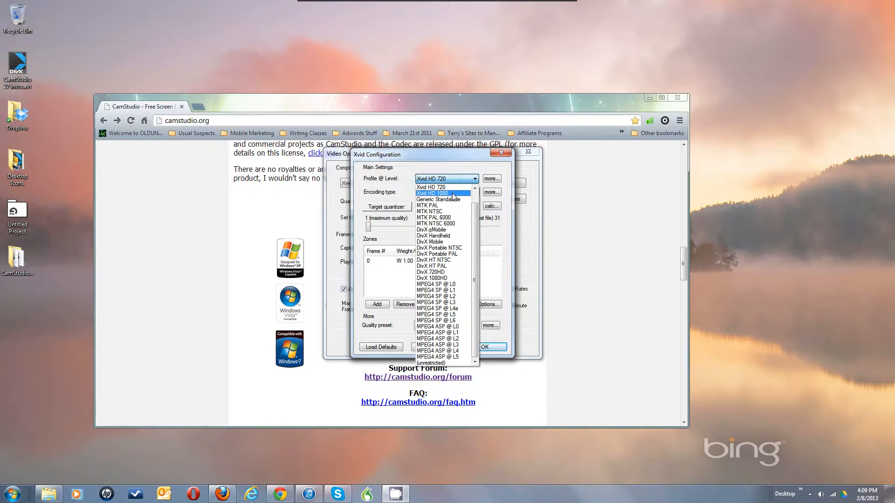
{"action": "left_click", "coordinate": [453, 193]}
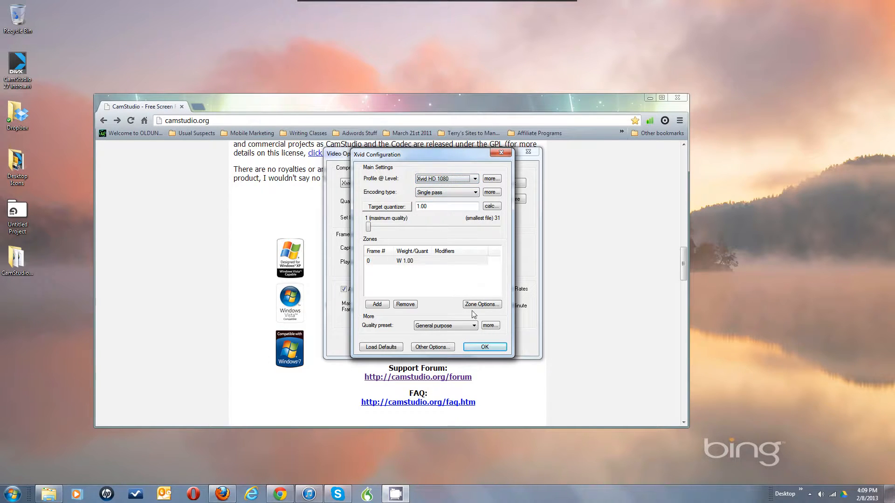
{"action": "left_click", "coordinate": [500, 153]}
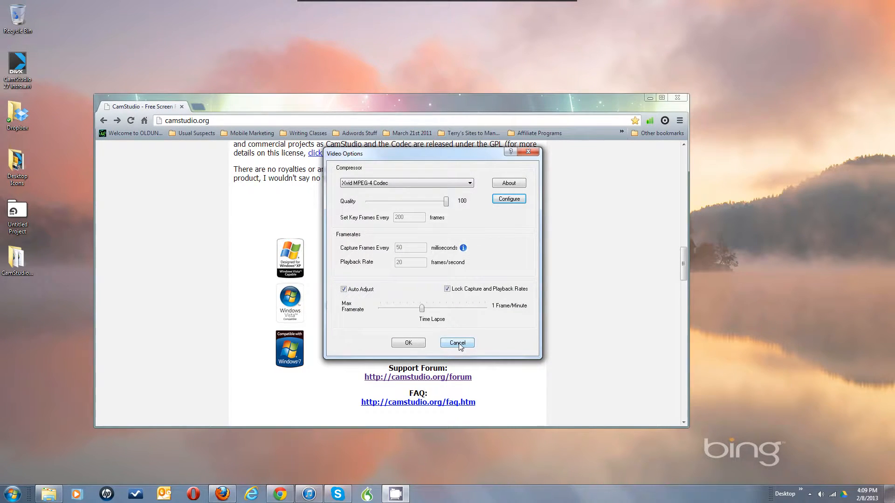
{"action": "left_click", "coordinate": [409, 343]}
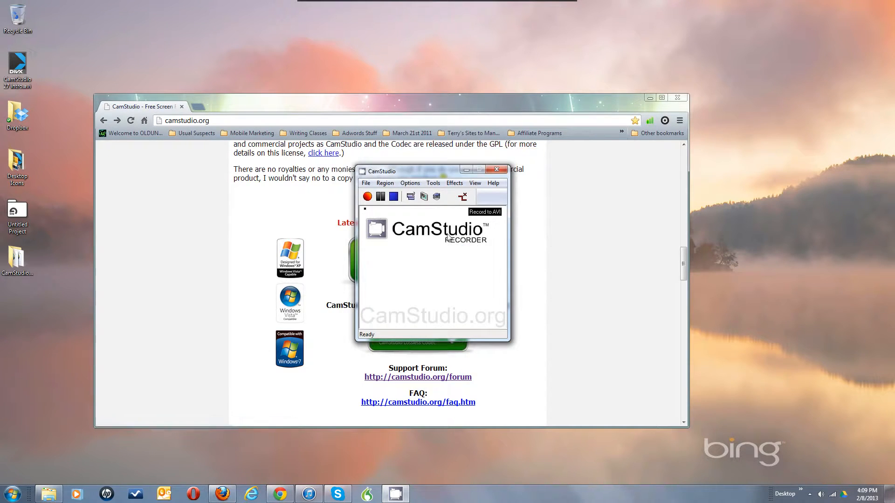
Open the cursor options and set the display to Show Cursor with the actual cursor, after trying Hide Cursor
{"action": "left_click", "coordinate": [410, 184]}
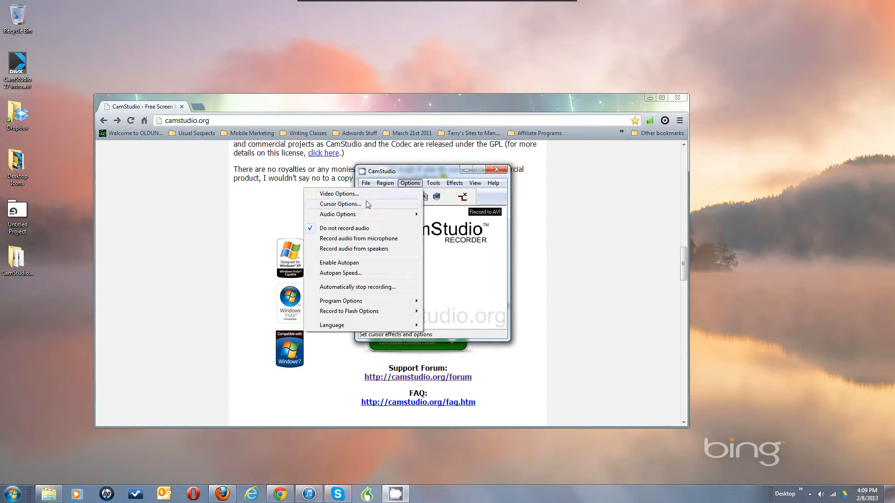
{"action": "left_click", "coordinate": [341, 204]}
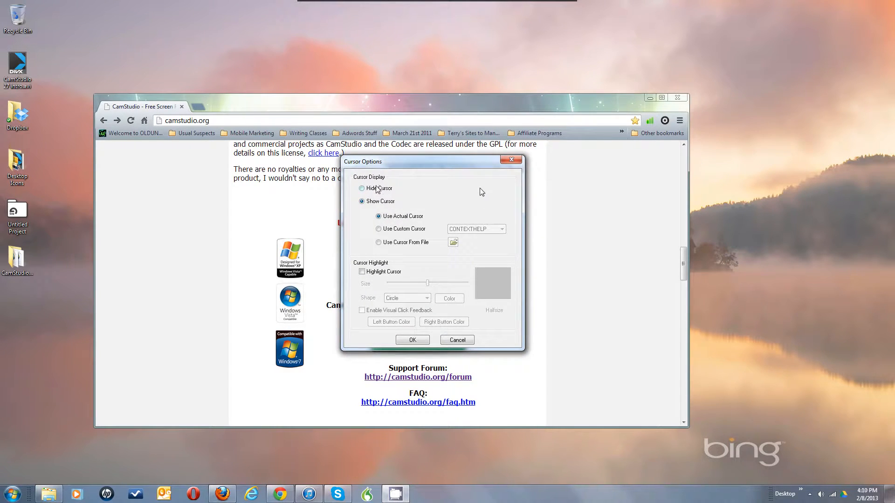
{"action": "left_click", "coordinate": [363, 189]}
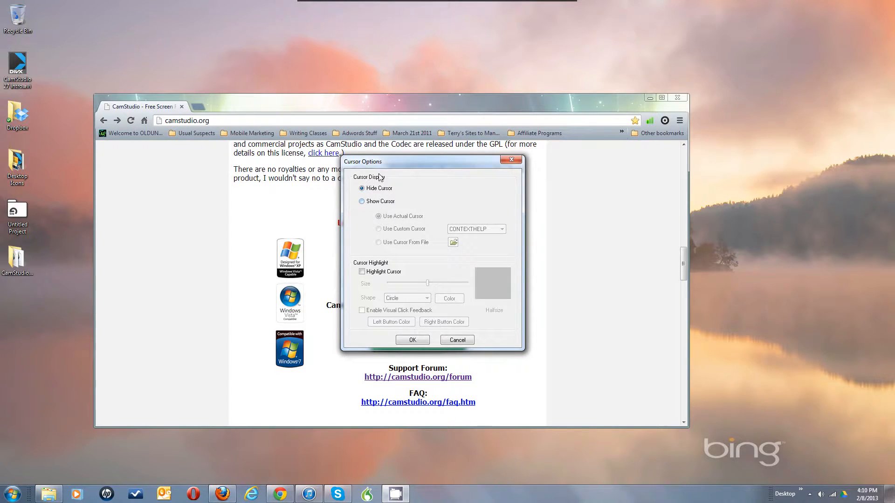
{"action": "left_click", "coordinate": [362, 202]}
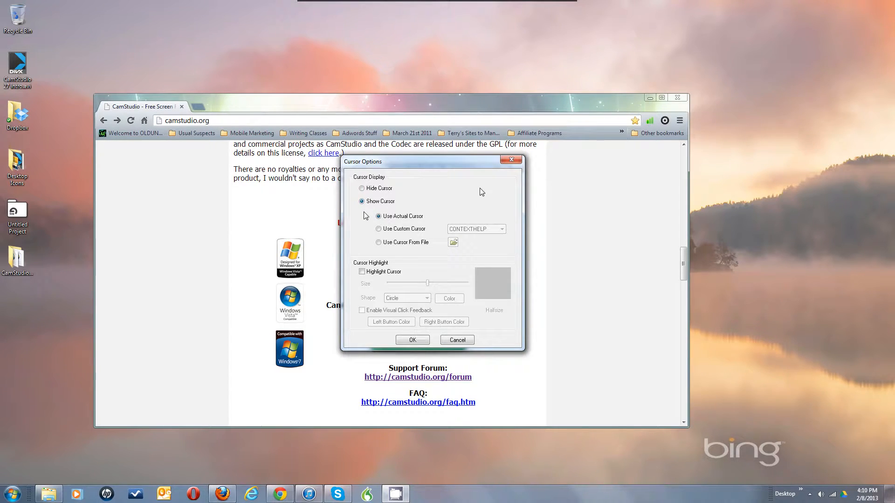
Turn on Highlight Cursor with a circle shape and enable visual click feedback
{"action": "left_click", "coordinate": [363, 273]}
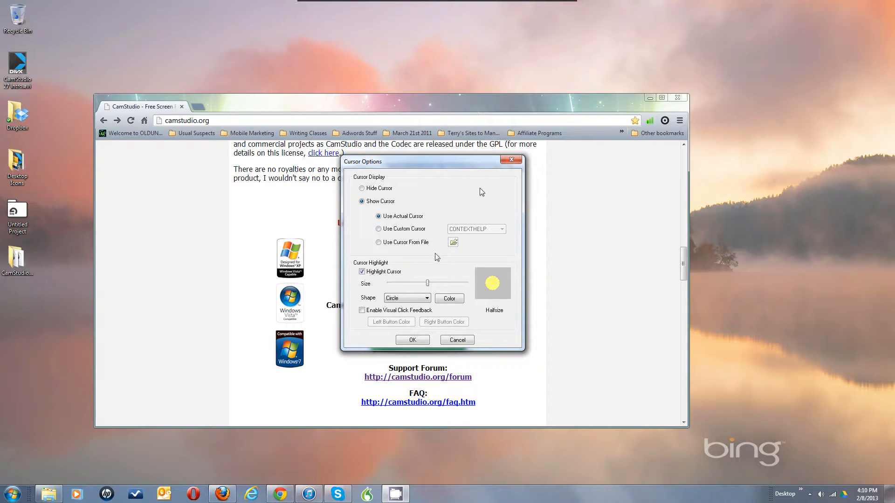
{"action": "left_click", "coordinate": [363, 272]}
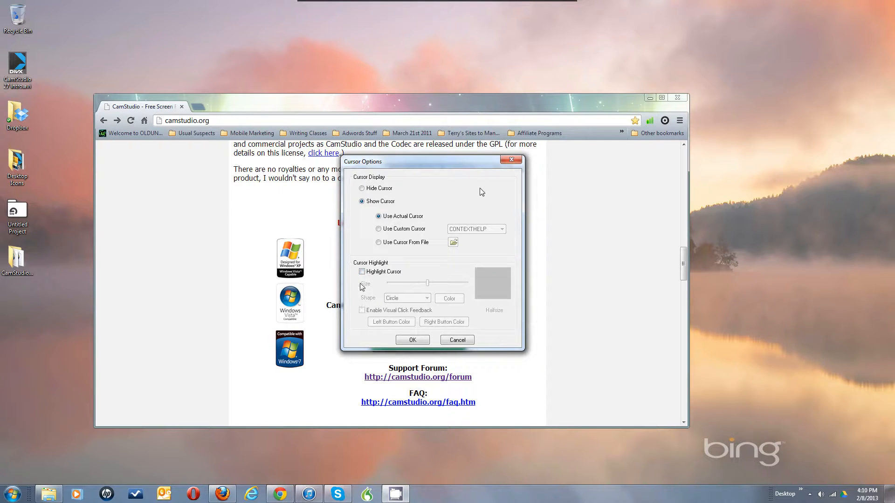
{"action": "left_click", "coordinate": [362, 272]}
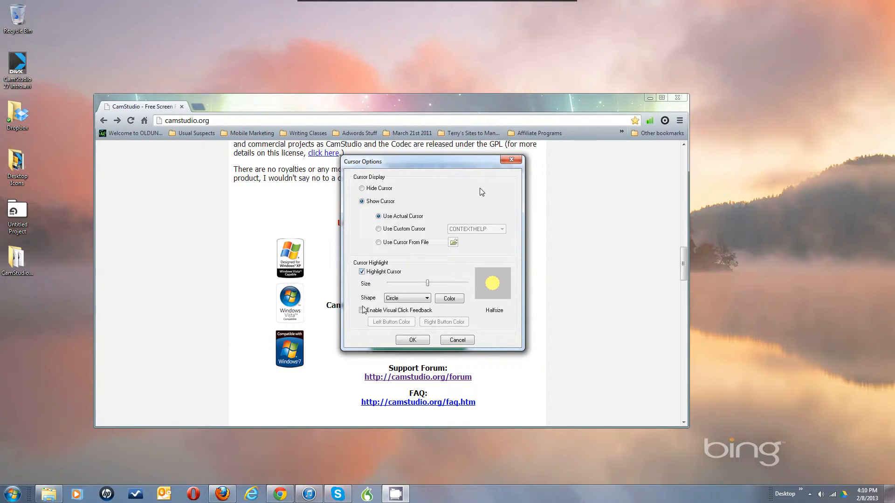
{"action": "left_click", "coordinate": [363, 310]}
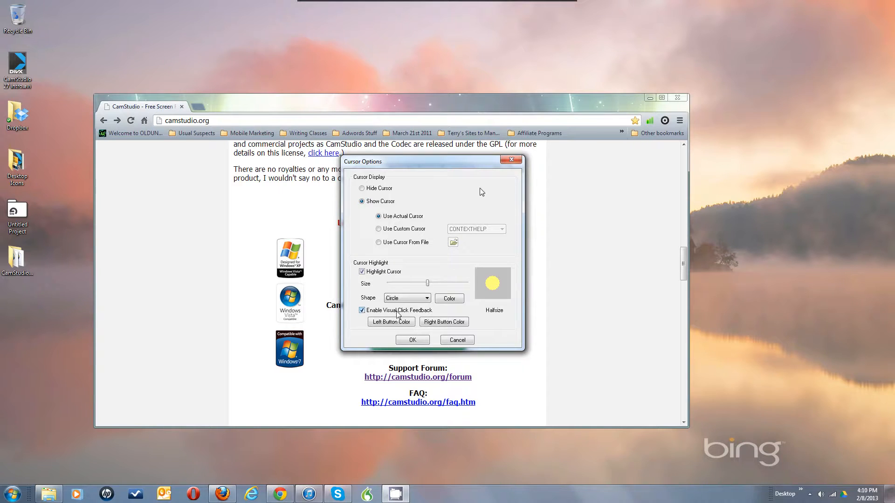
Inspect the color choices for left-button and right-button click feedback without changing either one
{"action": "left_click", "coordinate": [391, 322]}
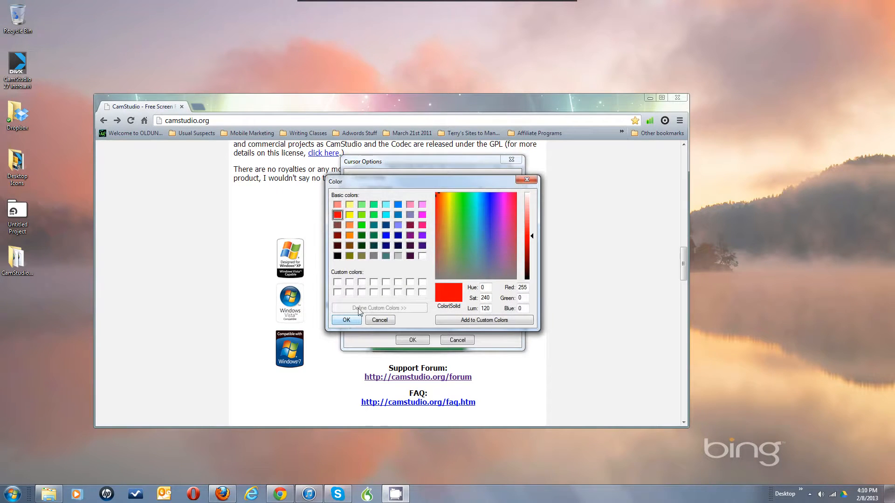
{"action": "left_click", "coordinate": [381, 321]}
{"action": "left_click", "coordinate": [444, 323]}
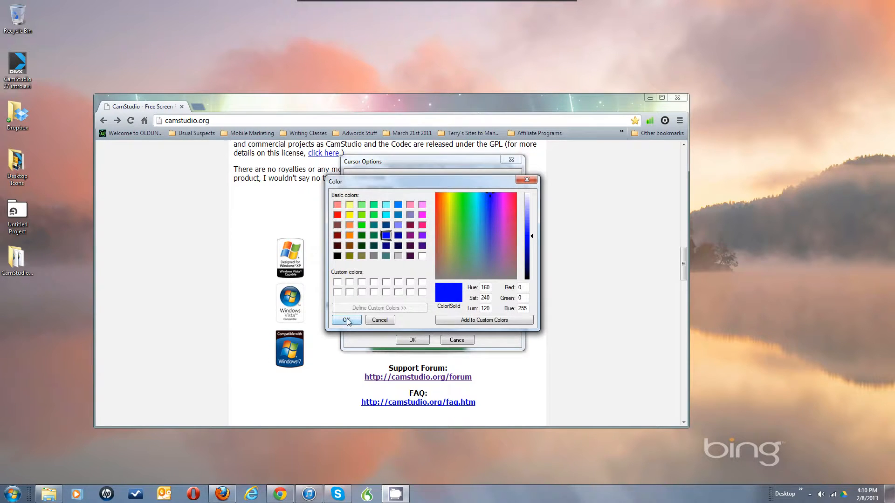
{"action": "left_click", "coordinate": [389, 321]}
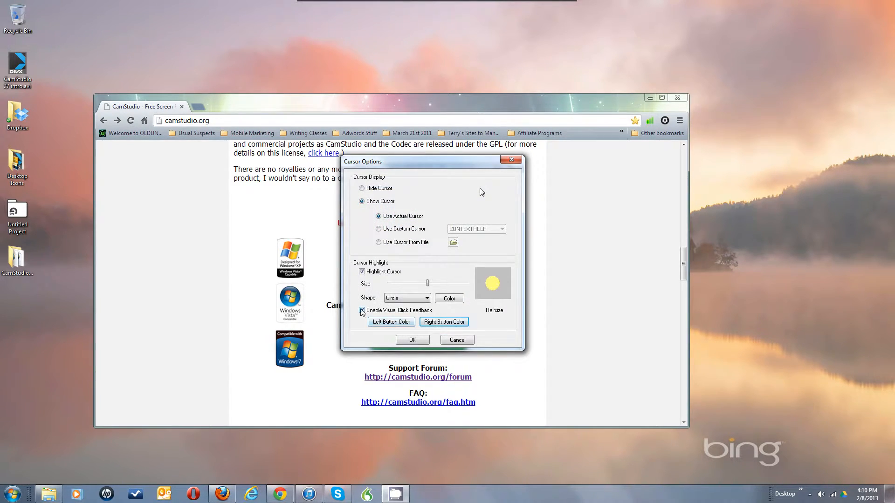
Turn off visual click feedback and cursor highlighting, and accept the cursor options
{"action": "left_click", "coordinate": [362, 310]}
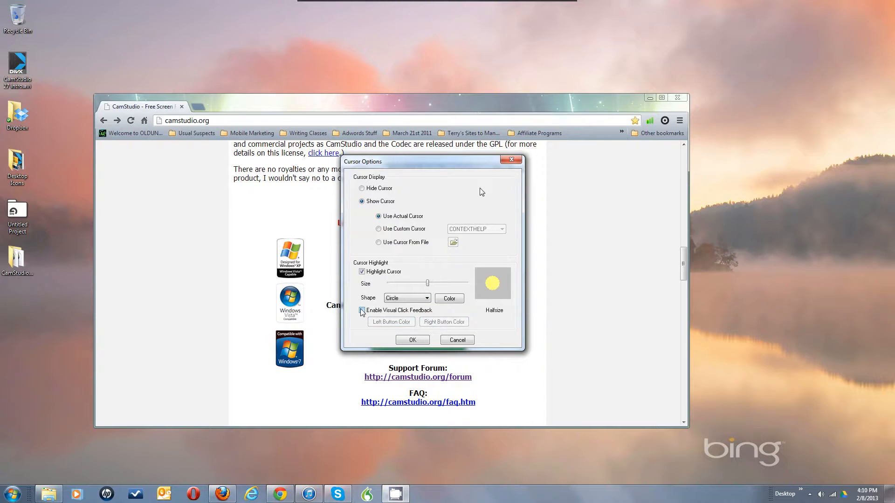
{"action": "left_click", "coordinate": [362, 274]}
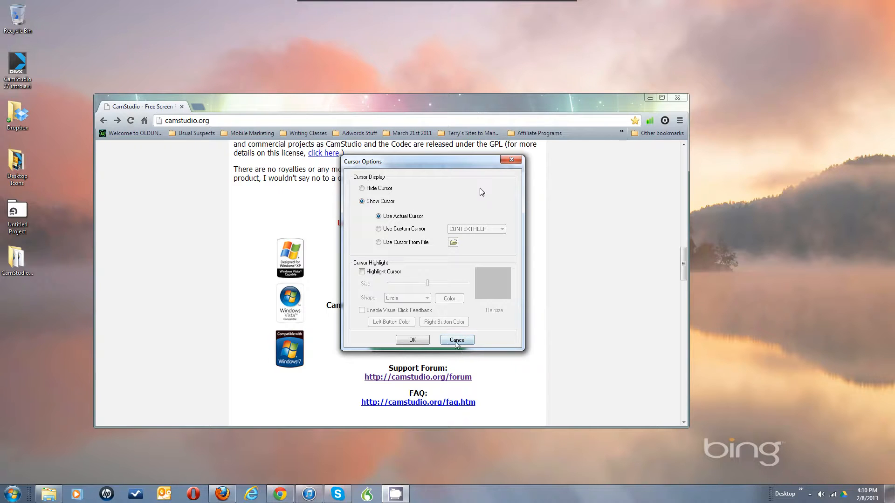
{"action": "left_click", "coordinate": [420, 341]}
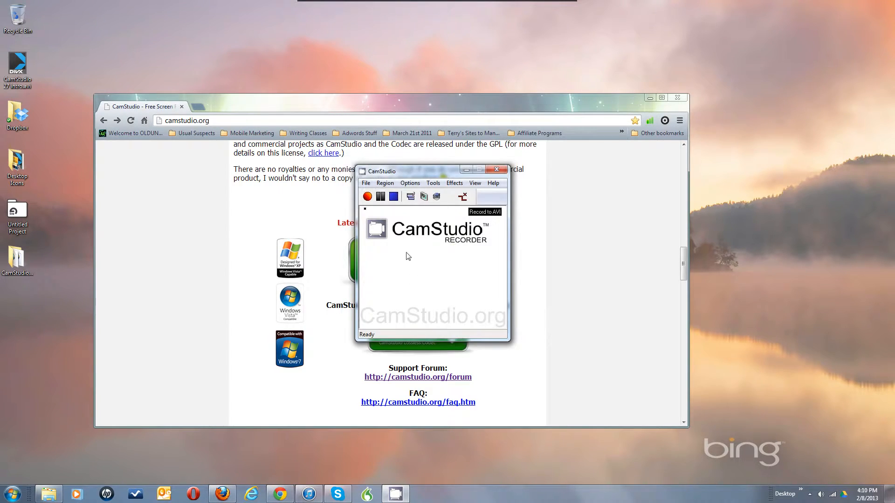
Turn on cursor highlighting and visual click feedback in the cursor options, and accept the changes
{"action": "left_click", "coordinate": [410, 183]}
{"action": "left_click", "coordinate": [338, 205]}
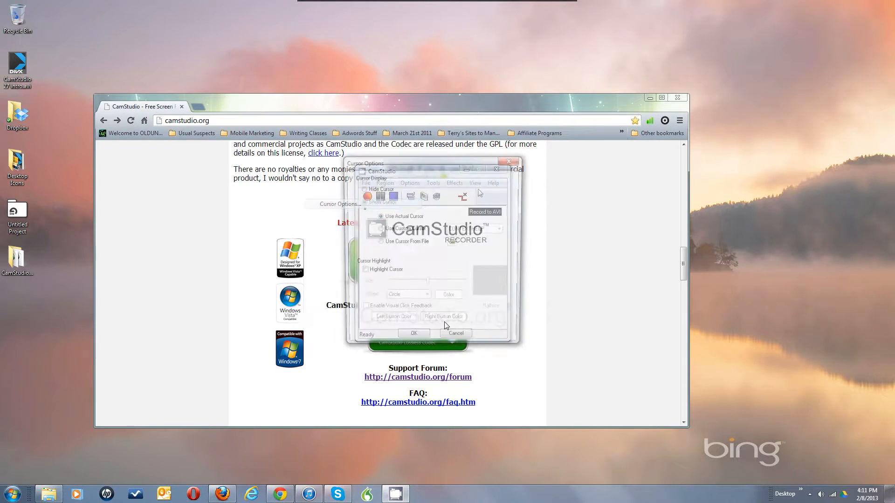
{"action": "left_click", "coordinate": [363, 272]}
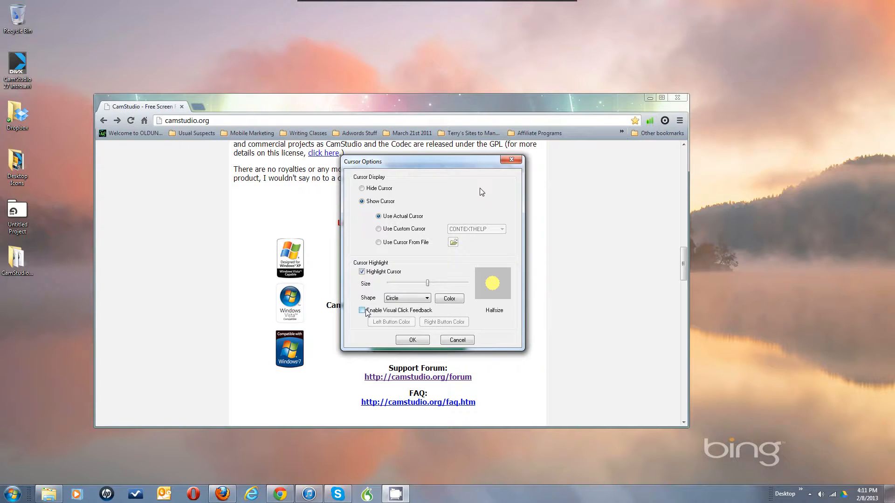
{"action": "left_click", "coordinate": [366, 310]}
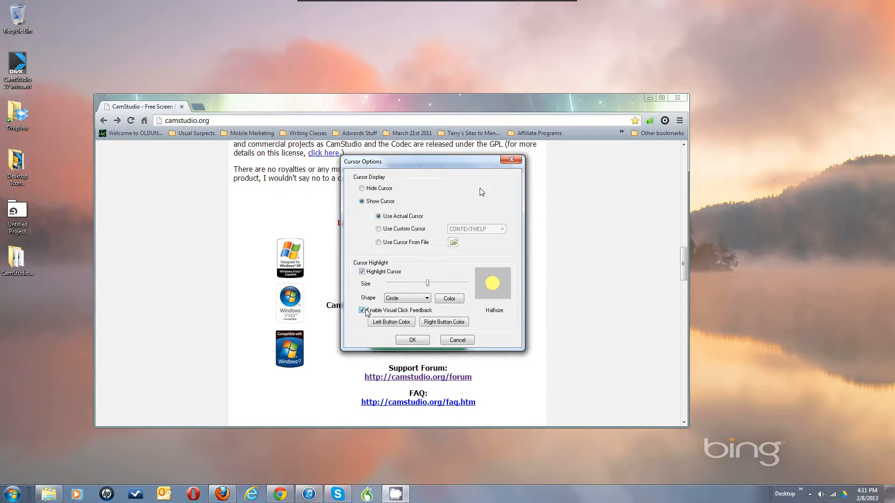
{"action": "left_click", "coordinate": [418, 340]}
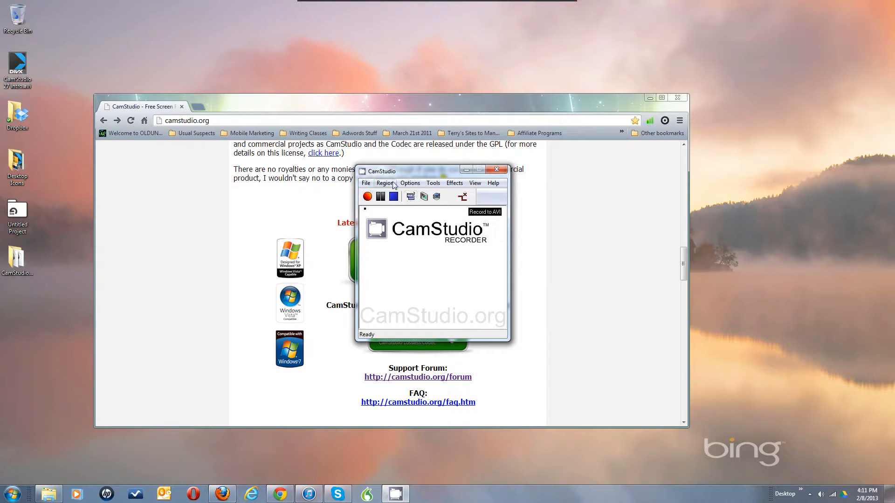
Set the recorder to record audio from the microphone and inspect the capture devices offered in the microphone audio options
{"action": "left_click", "coordinate": [410, 183]}
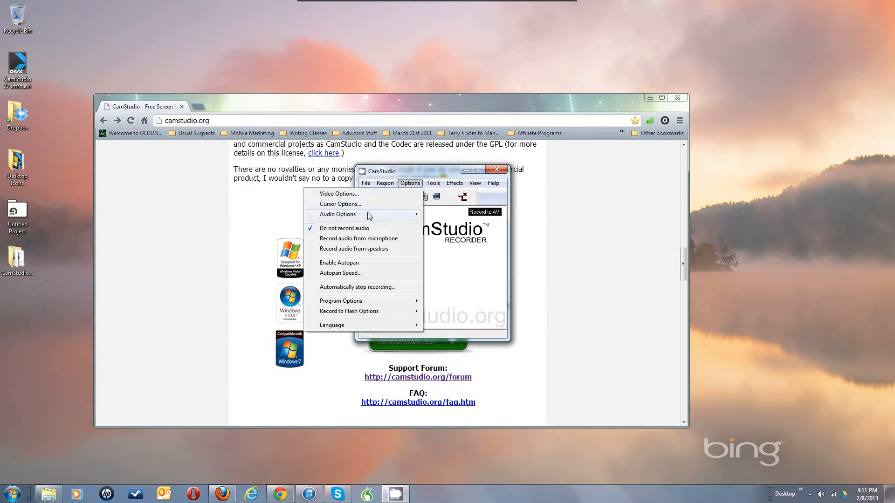
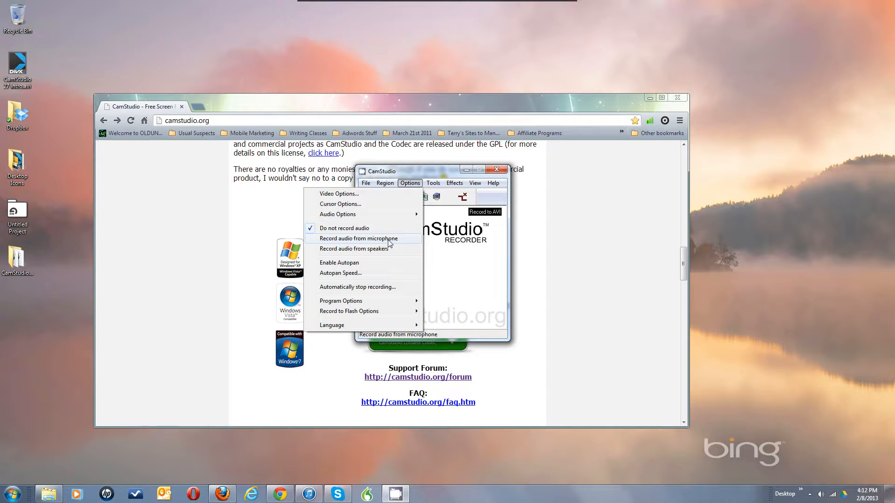
{"action": "left_click", "coordinate": [390, 239]}
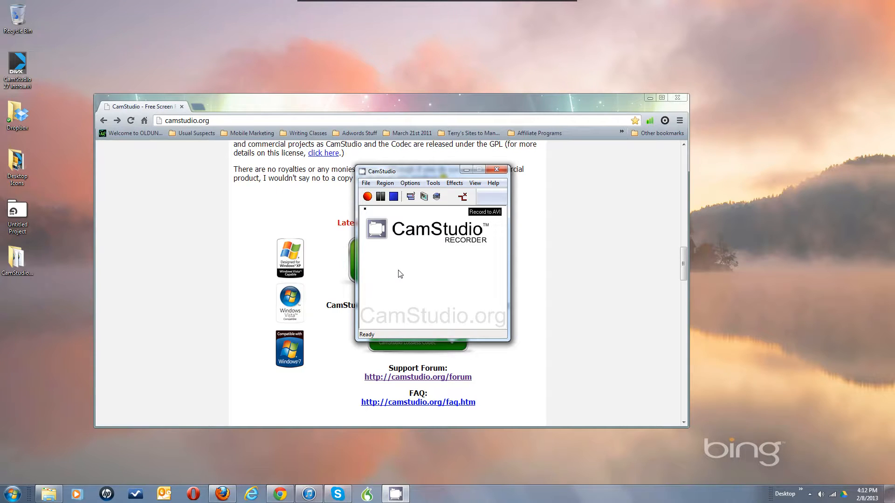
{"action": "left_click", "coordinate": [411, 183]}
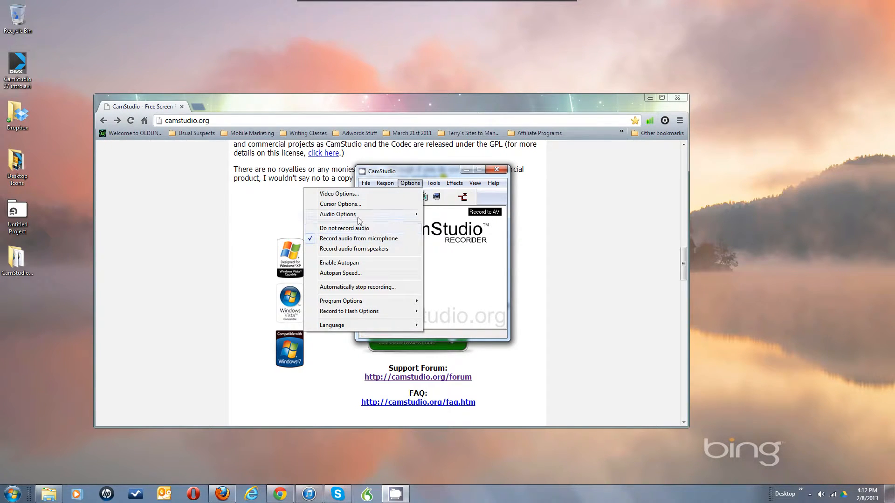
{"action": "mouse_move", "coordinate": [355, 216]}
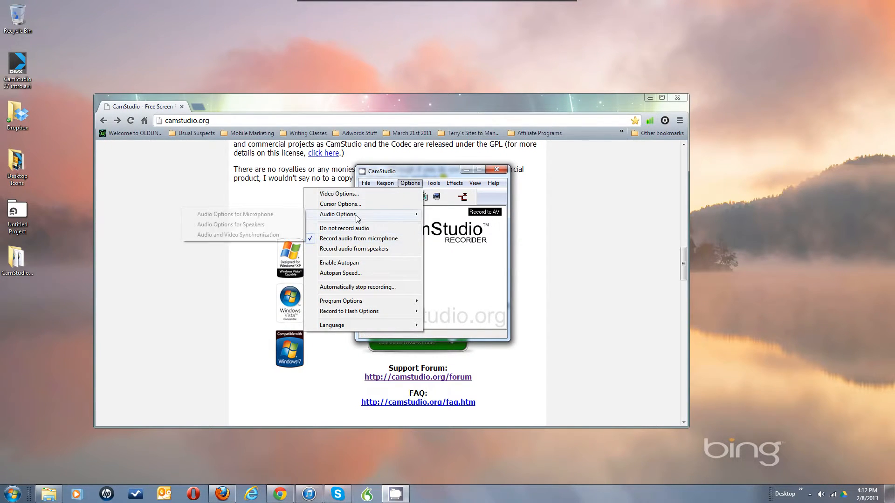
{"action": "left_click", "coordinate": [273, 215]}
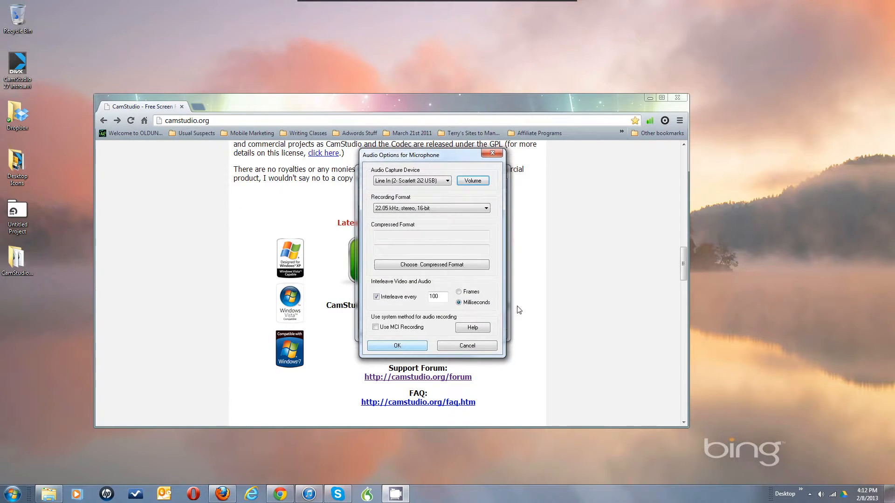
{"action": "left_click", "coordinate": [416, 184]}
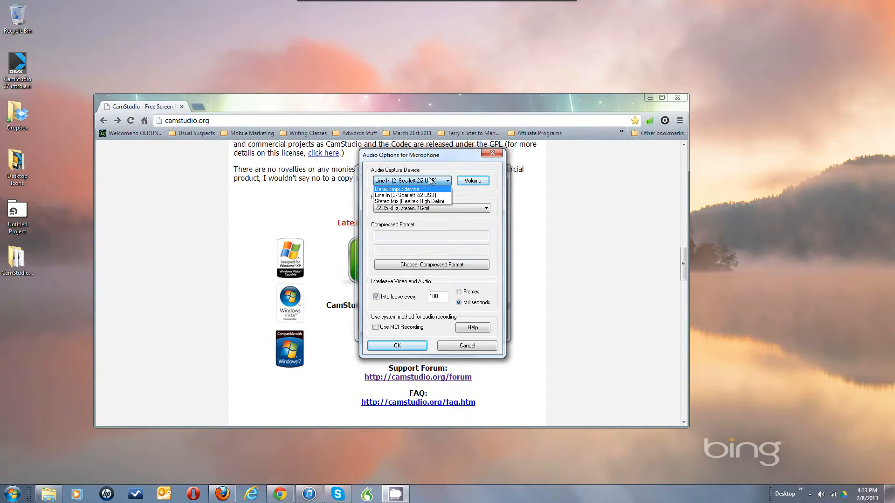
{"action": "left_click", "coordinate": [430, 181]}
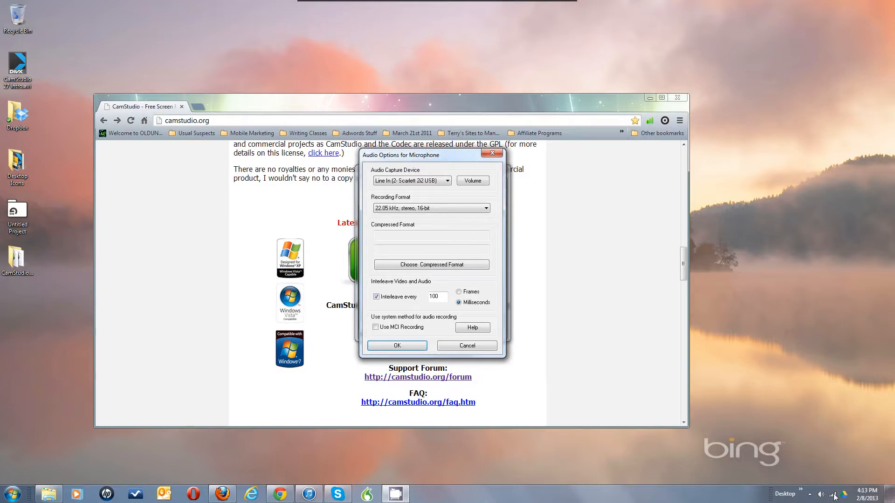
Open the Windows recording devices list, bring the Sound window beside the microphone audio options, and close it
{"action": "right_click", "coordinate": [745, 484]}
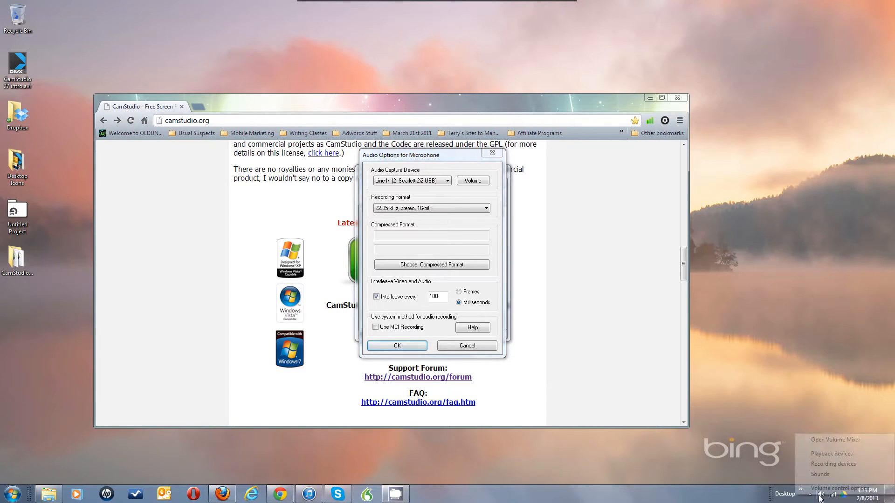
{"action": "left_click", "coordinate": [819, 465]}
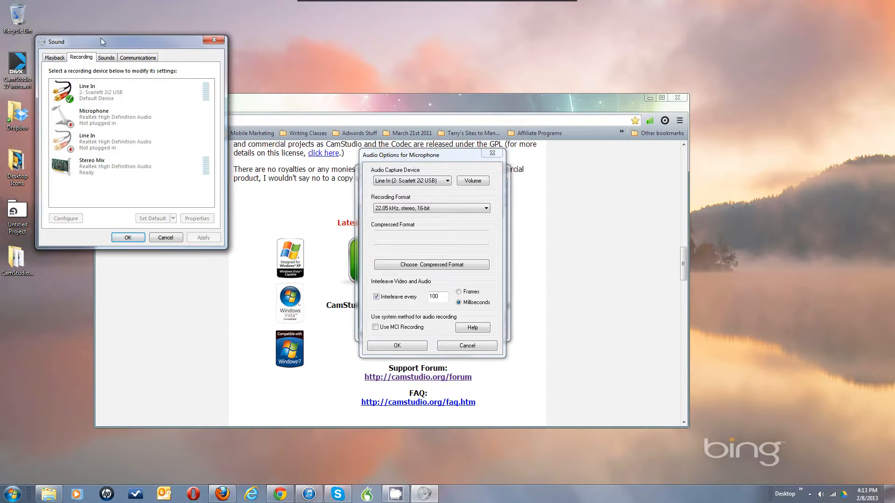
{"action": "left_click_drag", "start_coordinate": [106, 41], "coordinate": [265, 75]}
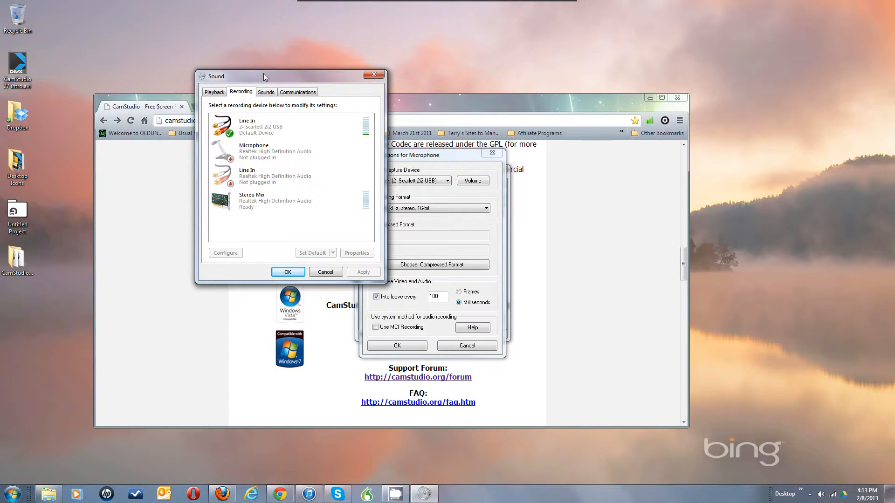
{"action": "left_click", "coordinate": [374, 74]}
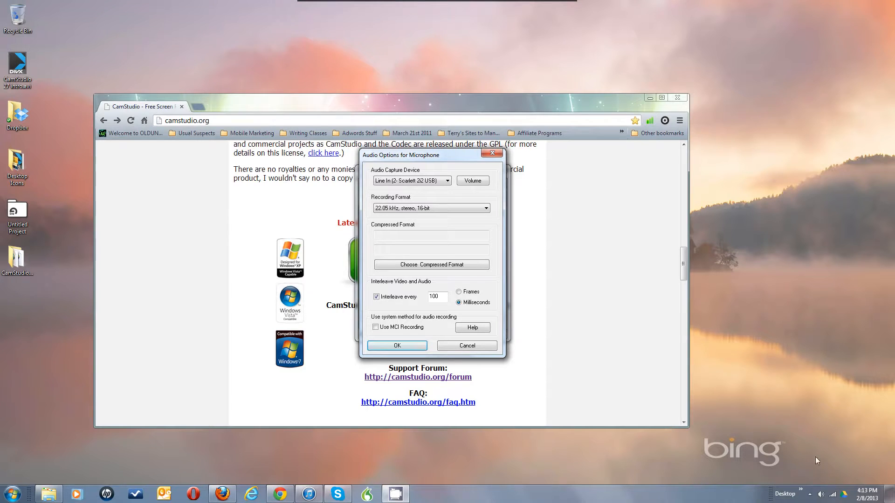
Reopen the Windows recording devices, move the Sound window over the browser page, and select the Scarlett 2i2 USB Line In device
{"action": "right_click", "coordinate": [821, 495]}
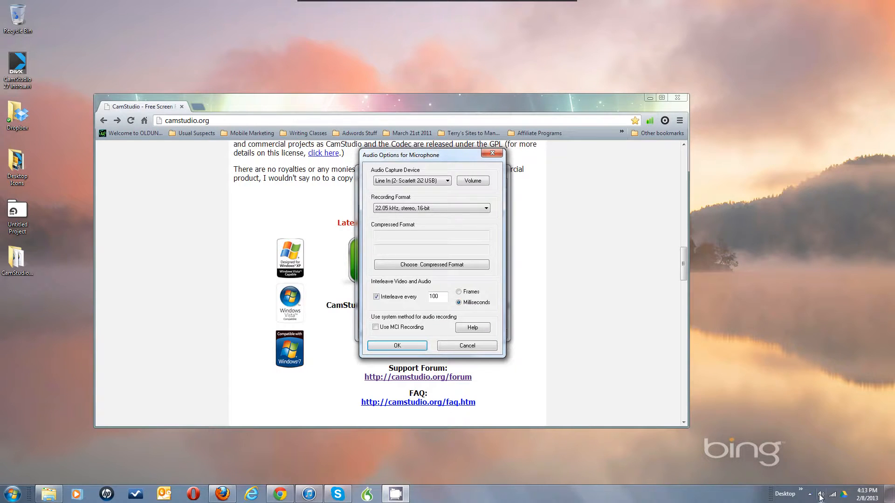
{"action": "right_click", "coordinate": [820, 495]}
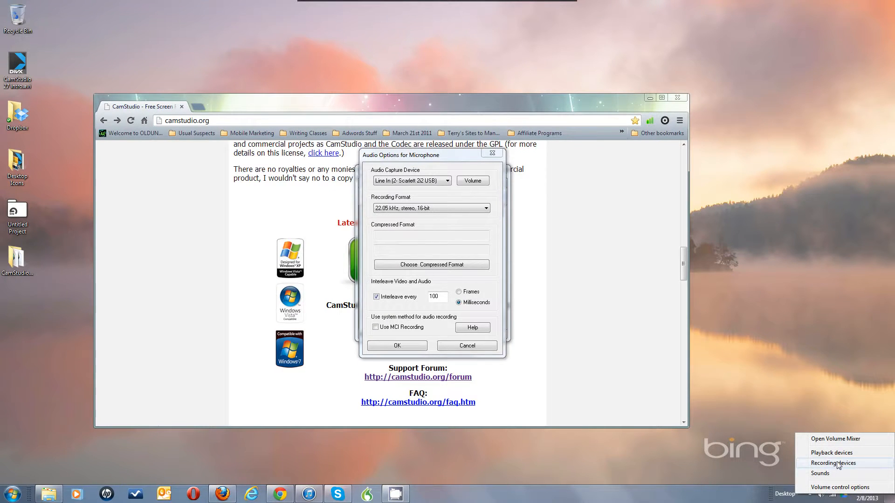
{"action": "left_click", "coordinate": [837, 463]}
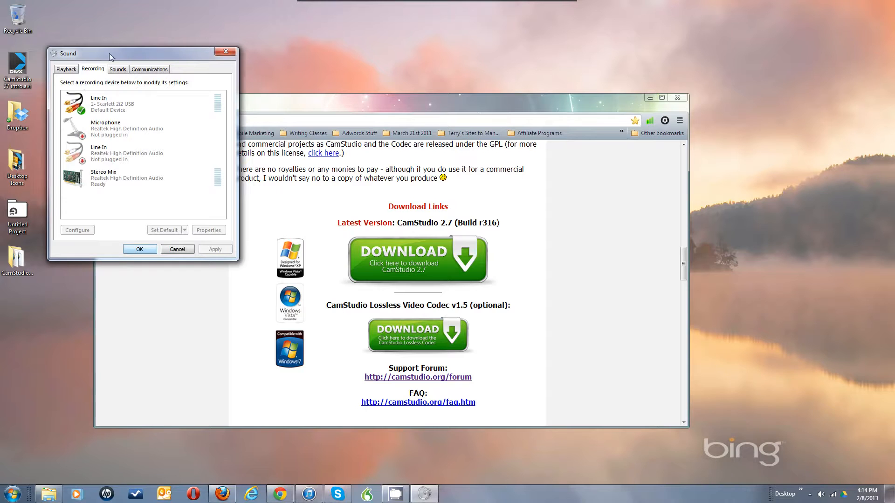
{"action": "left_click_drag", "start_coordinate": [111, 52], "coordinate": [383, 77]}
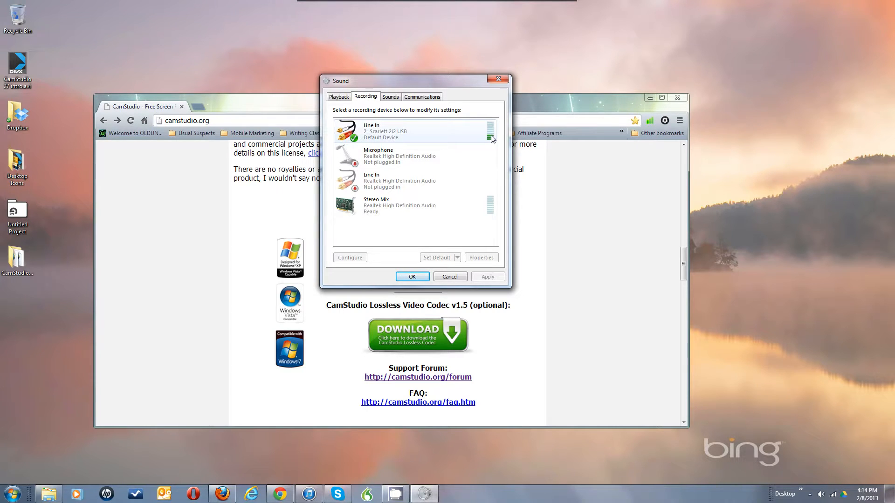
{"action": "right_click", "coordinate": [391, 131]}
{"action": "left_click", "coordinate": [383, 132]}
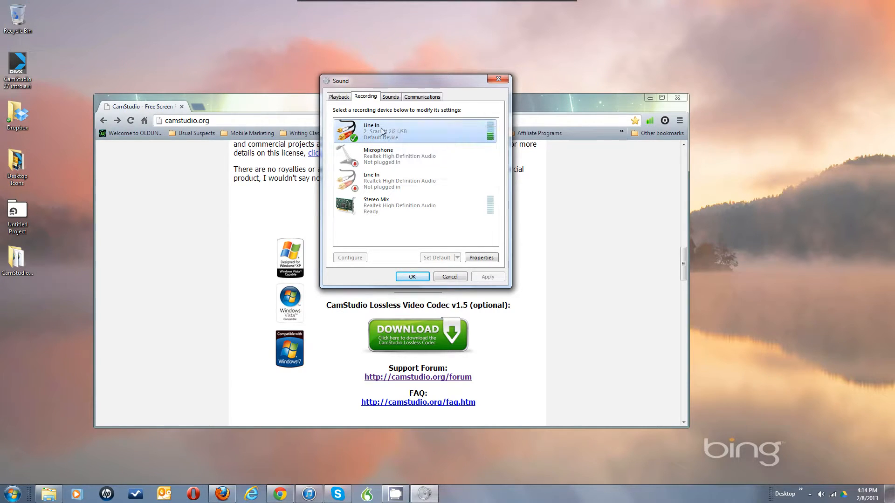
Examine the default-device choices for Stereo Mix and the options for showing disabled and disconnected devices, without changing any of them
{"action": "right_click", "coordinate": [370, 209]}
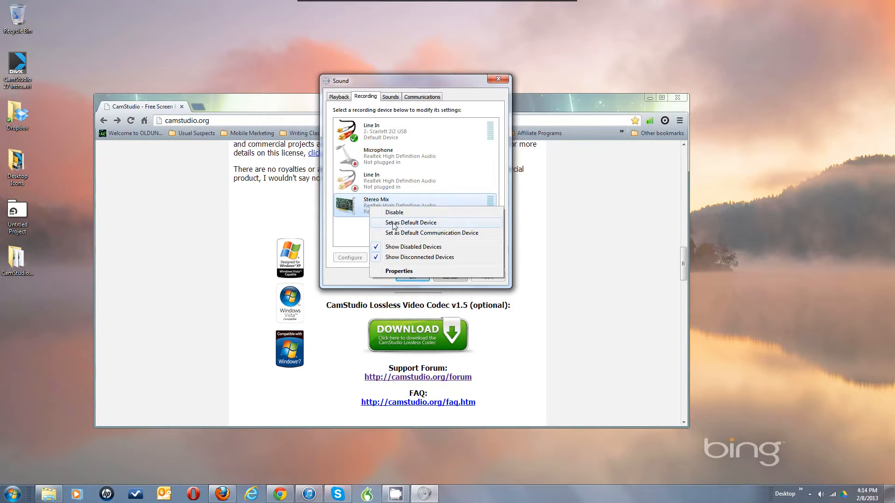
{"action": "left_click", "coordinate": [351, 233]}
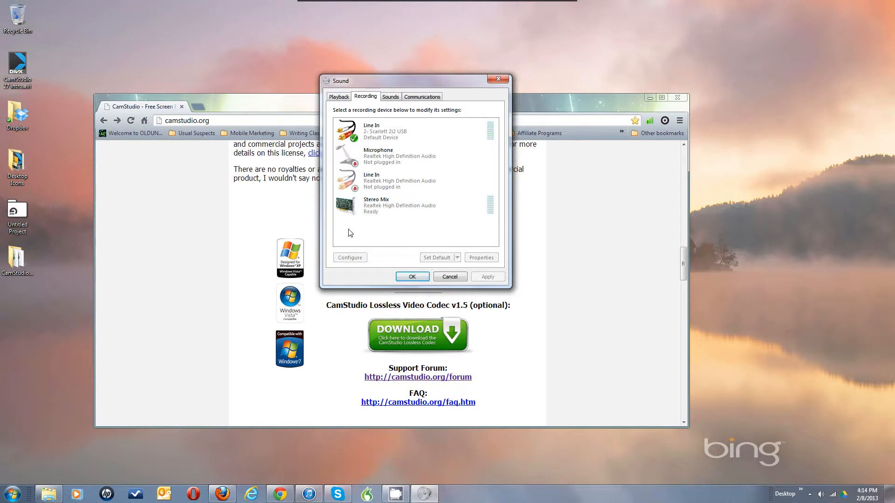
{"action": "right_click", "coordinate": [351, 233]}
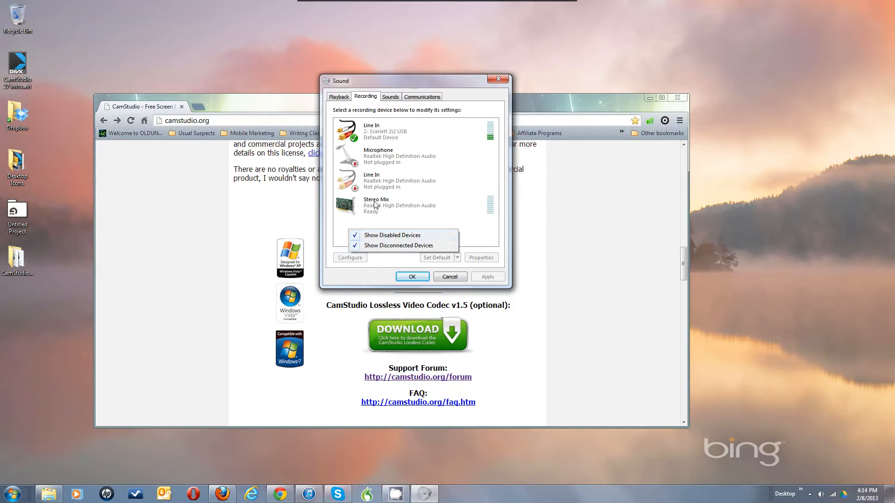
{"action": "left_click", "coordinate": [443, 223]}
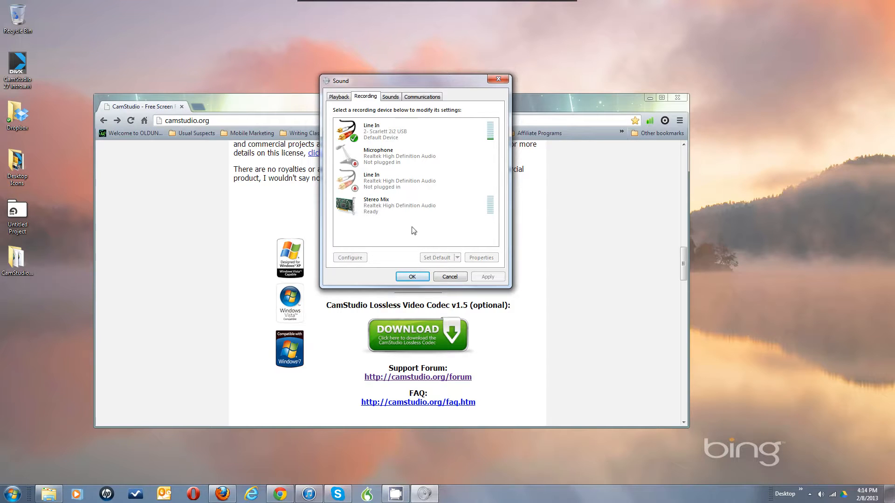
{"action": "right_click", "coordinate": [373, 203]}
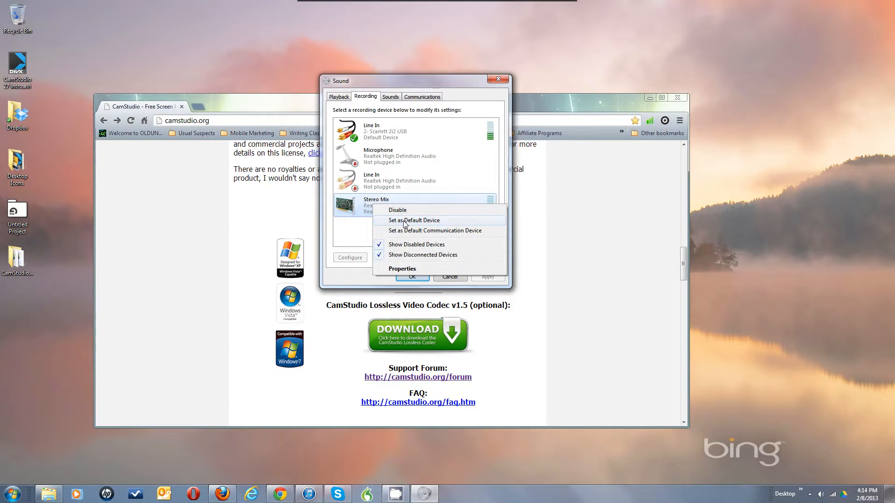
{"action": "left_click", "coordinate": [356, 233]}
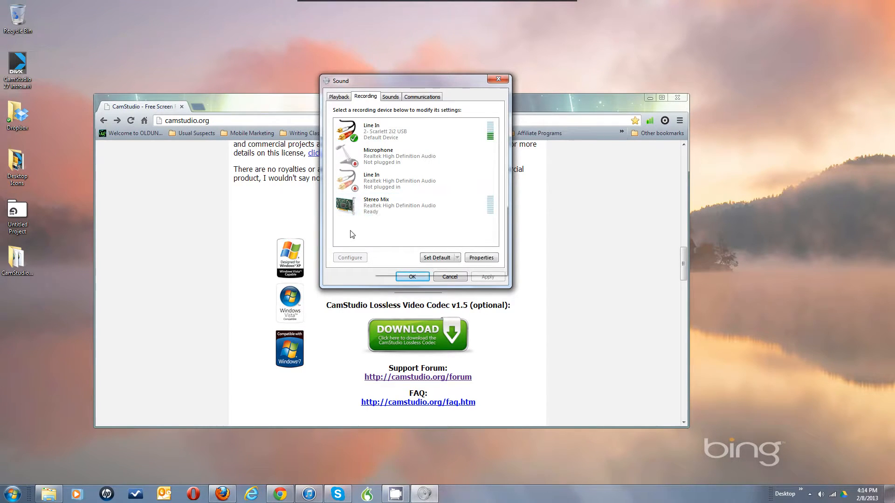
Inspect the Listen settings in the Stereo Mix properties, and leave them without saving changes
{"action": "double_click", "coordinate": [373, 207]}
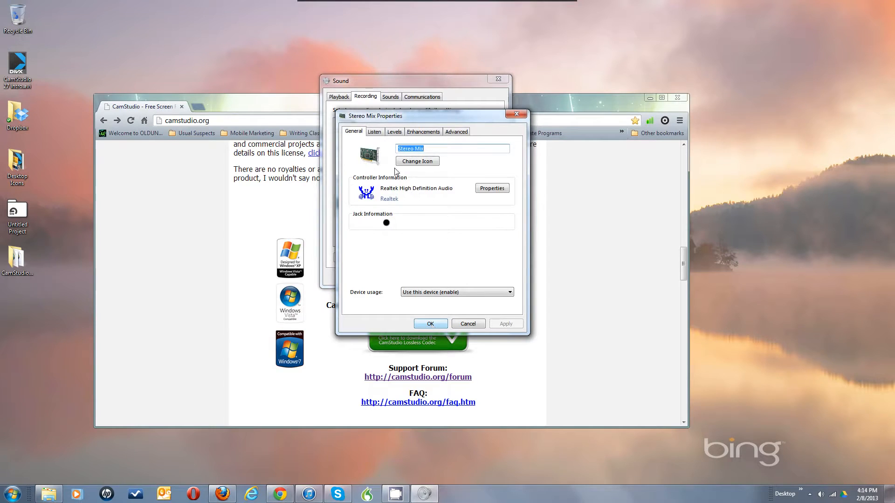
{"action": "left_click", "coordinate": [376, 132]}
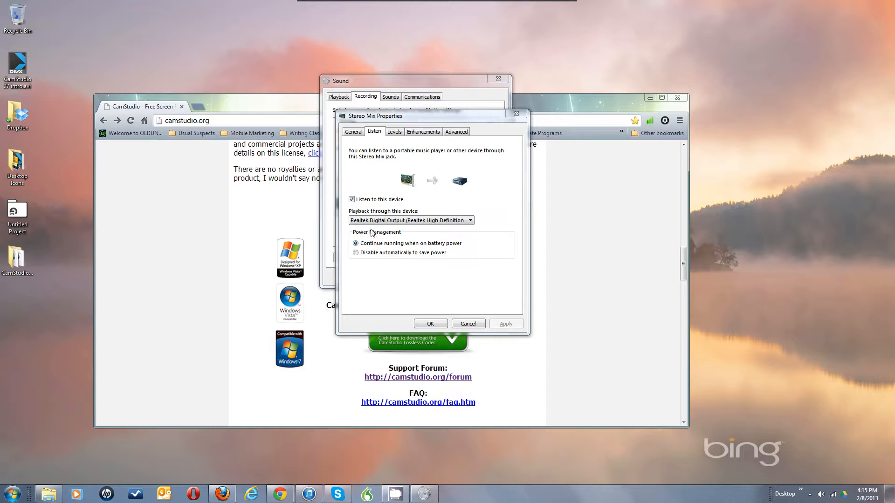
{"action": "left_click", "coordinate": [468, 324]}
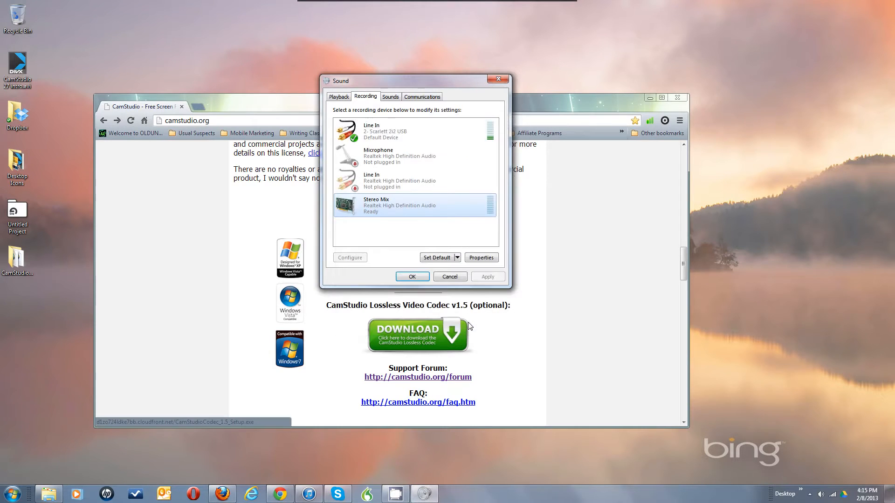
Check the default-device options of the Realtek Microphone, and select the Scarlett 2i2 USB Line In device again
{"action": "left_click", "coordinate": [382, 132]}
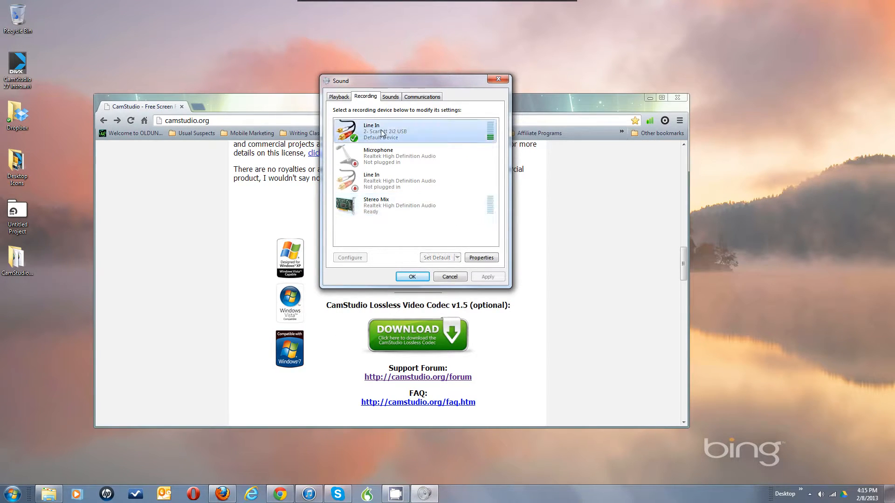
{"action": "right_click", "coordinate": [378, 159]}
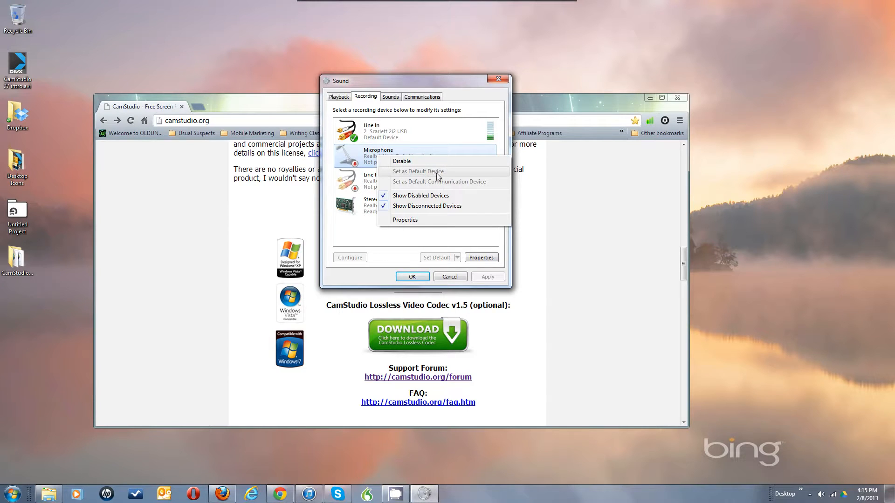
{"action": "left_click", "coordinate": [406, 125]}
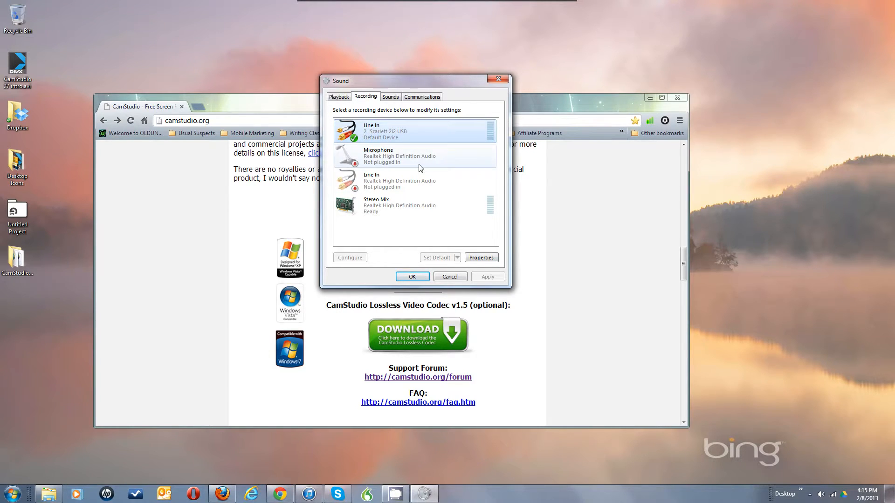
Look through the full list of playback devices, and return to the recording devices
{"action": "left_click", "coordinate": [343, 97]}
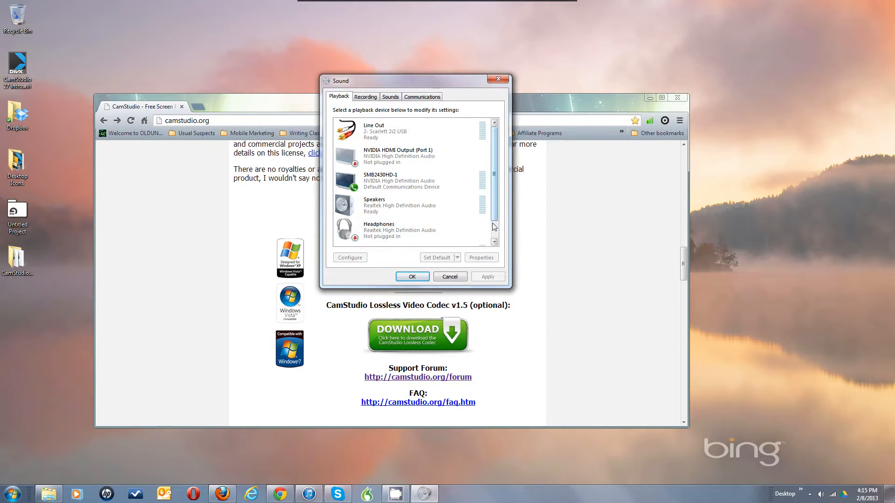
{"action": "scroll", "coordinate": [496, 228], "scroll_direction": "down", "scroll_amount": 1}
{"action": "left_click_drag", "start_coordinate": [495, 226], "coordinate": [495, 146]}
{"action": "left_click", "coordinate": [373, 99]}
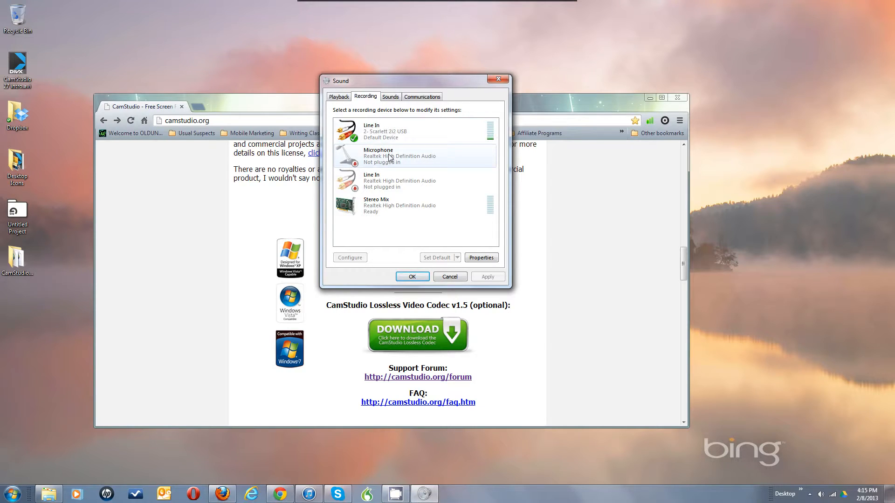
{"action": "right_click", "coordinate": [384, 160]}
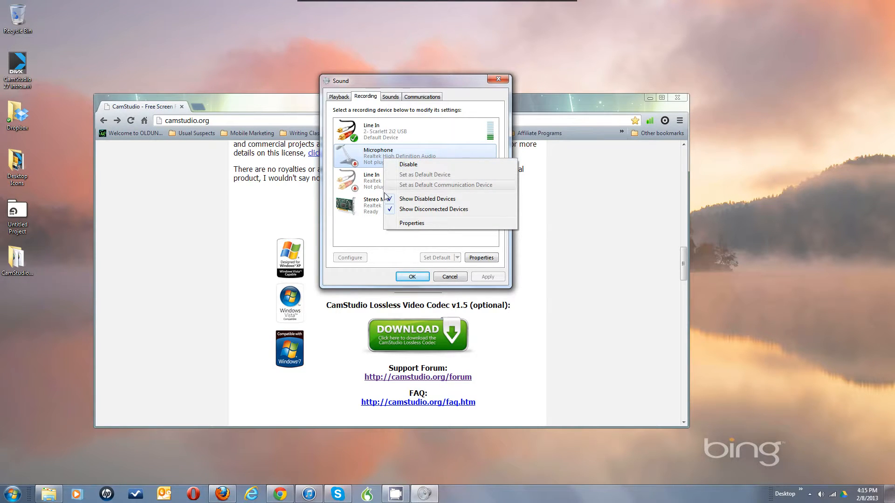
{"action": "left_click", "coordinate": [360, 227]}
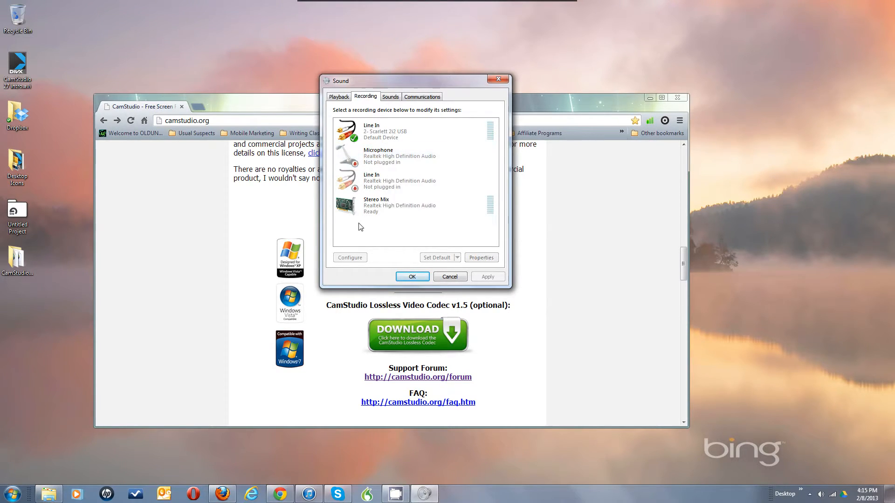
{"action": "left_click", "coordinate": [457, 278]}
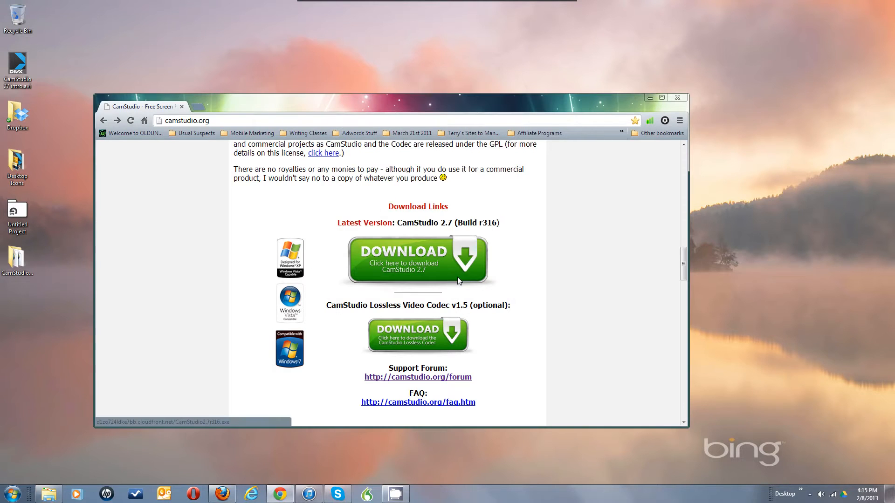
{"action": "left_click", "coordinate": [368, 495]}
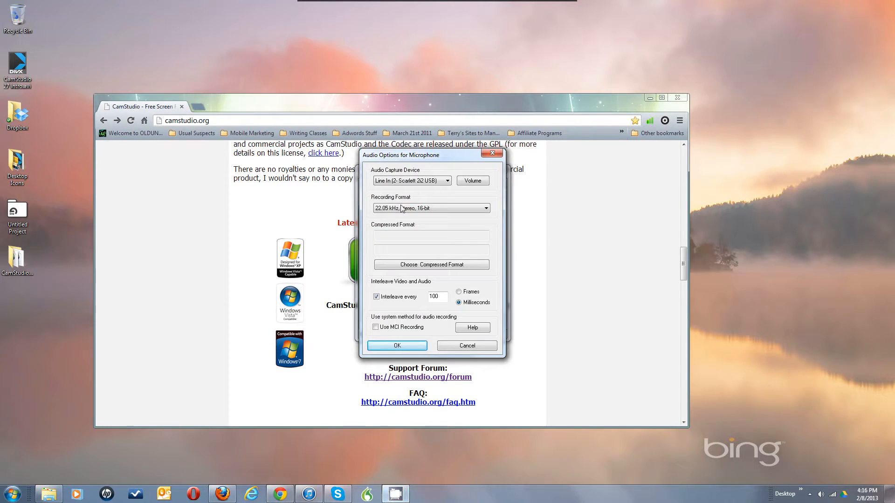
Choose Line In (2- Scarlett 2i2 USB) as the audio capture device, and set the recording format to 44.1 kHz, mono, 16-bit
{"action": "left_click", "coordinate": [429, 181]}
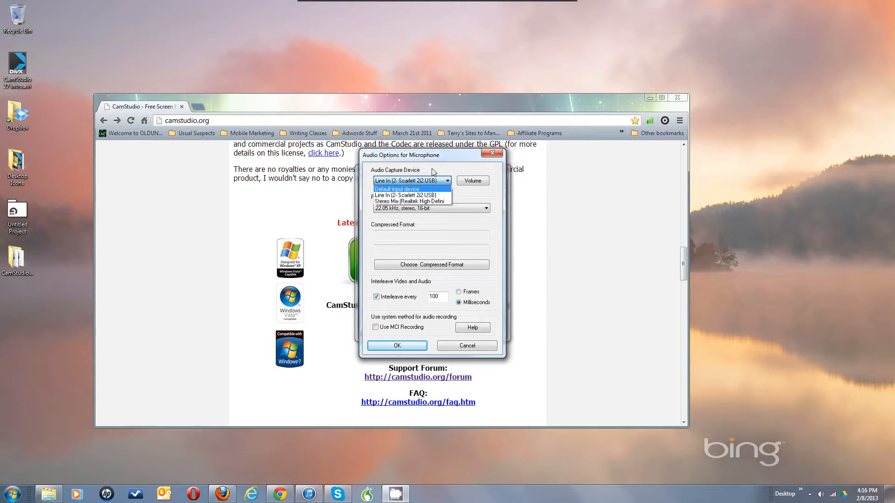
{"action": "left_click", "coordinate": [428, 196]}
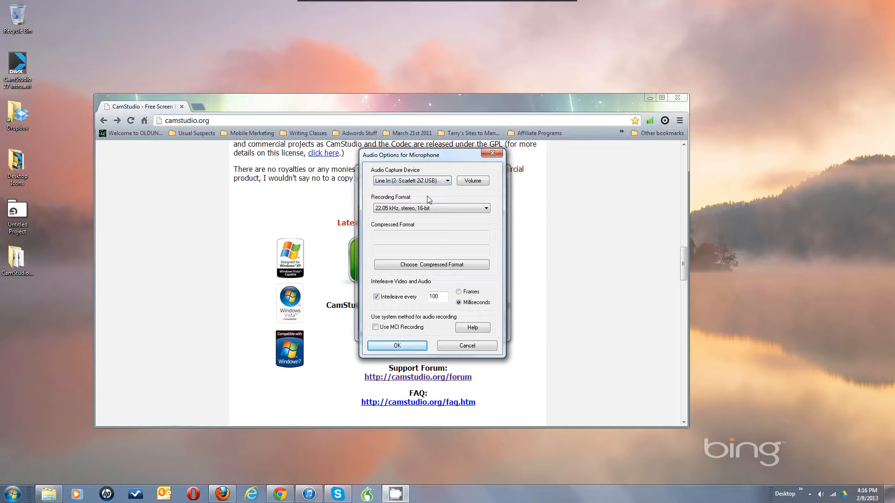
{"action": "left_click", "coordinate": [468, 206]}
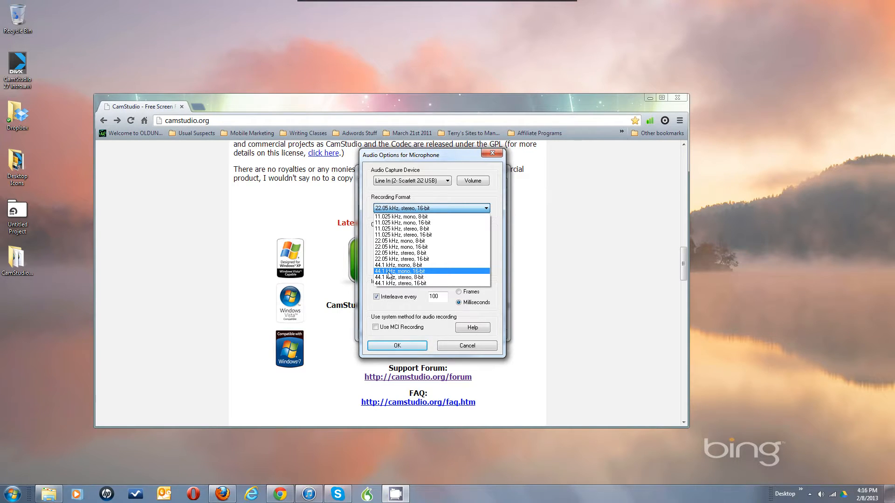
{"action": "left_click", "coordinate": [427, 271]}
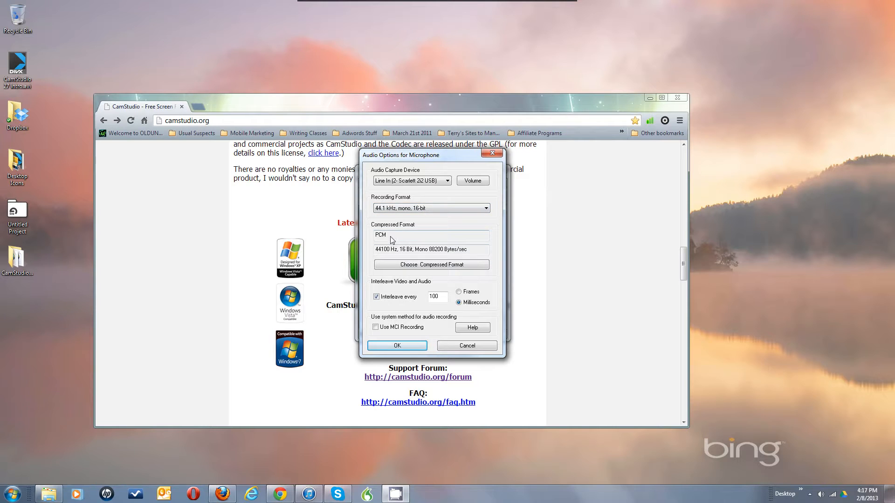
Examine the available audio compression formats, and accept PCM at 44.100 kHz, 16 Bit, Mono
{"action": "left_click", "coordinate": [415, 269]}
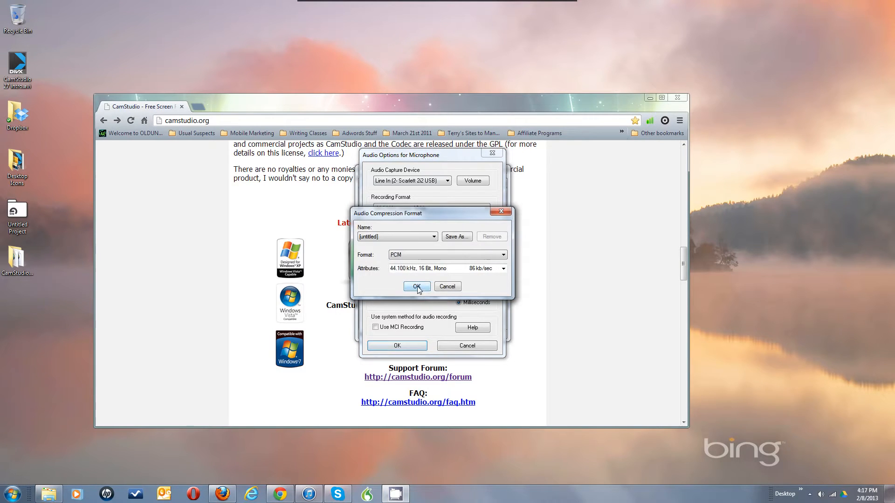
{"action": "left_click", "coordinate": [421, 257]}
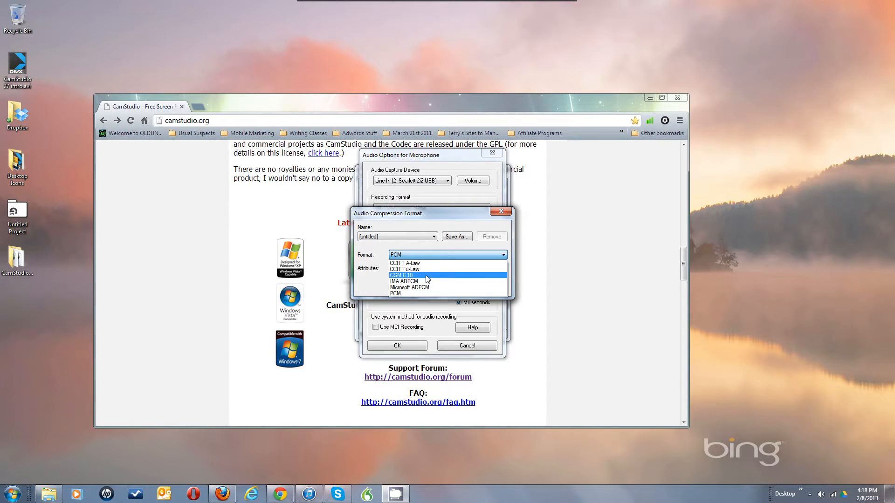
{"action": "left_click", "coordinate": [422, 216]}
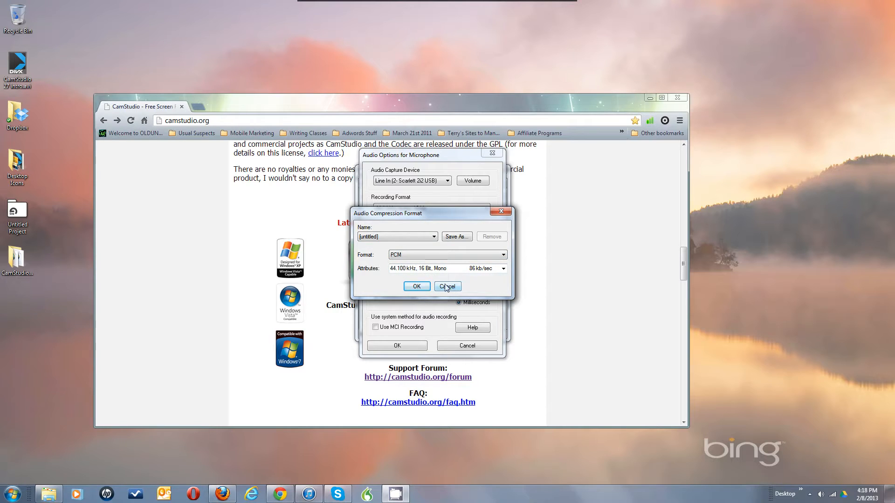
{"action": "left_click", "coordinate": [417, 287]}
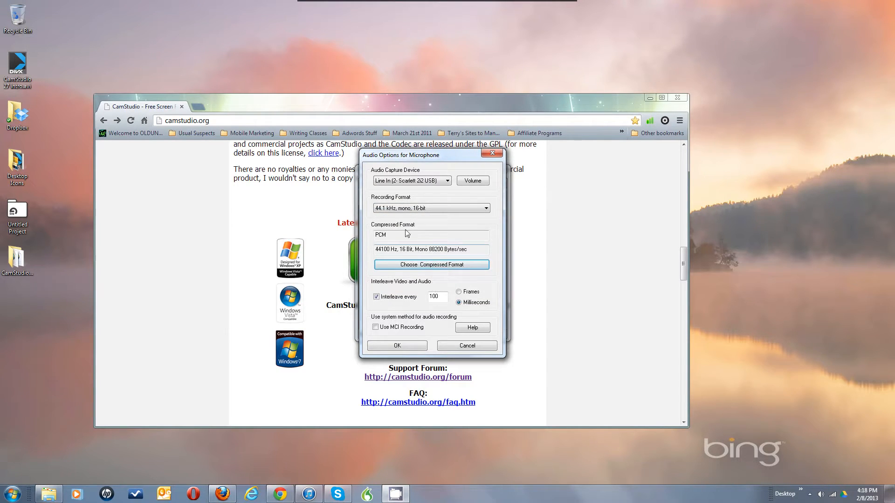
Review the recording format choices again, and select and confirm PCM as the compressed audio format
{"action": "left_click", "coordinate": [410, 212]}
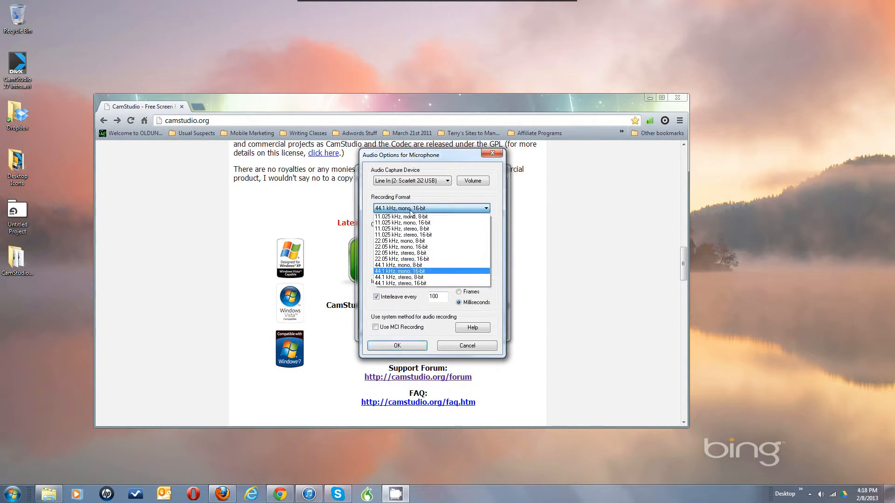
{"action": "left_click", "coordinate": [410, 212]}
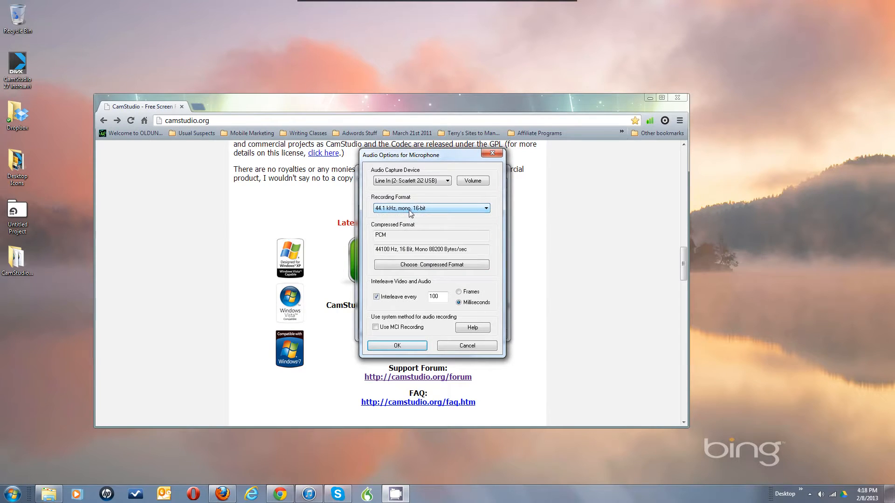
{"action": "left_click", "coordinate": [413, 267]}
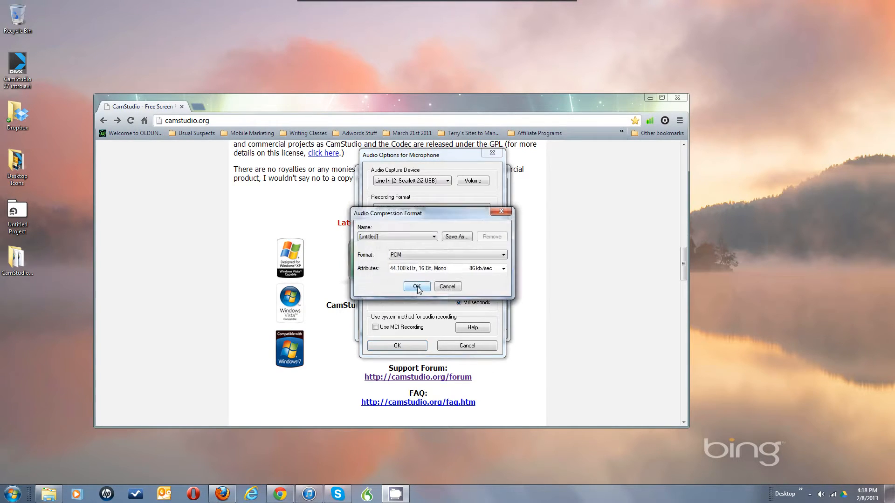
{"action": "left_click", "coordinate": [425, 257]}
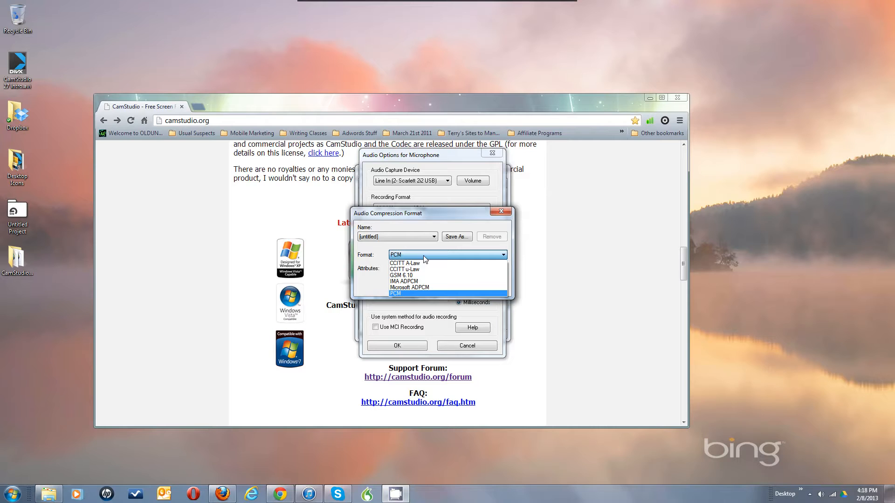
{"action": "left_click", "coordinate": [398, 293]}
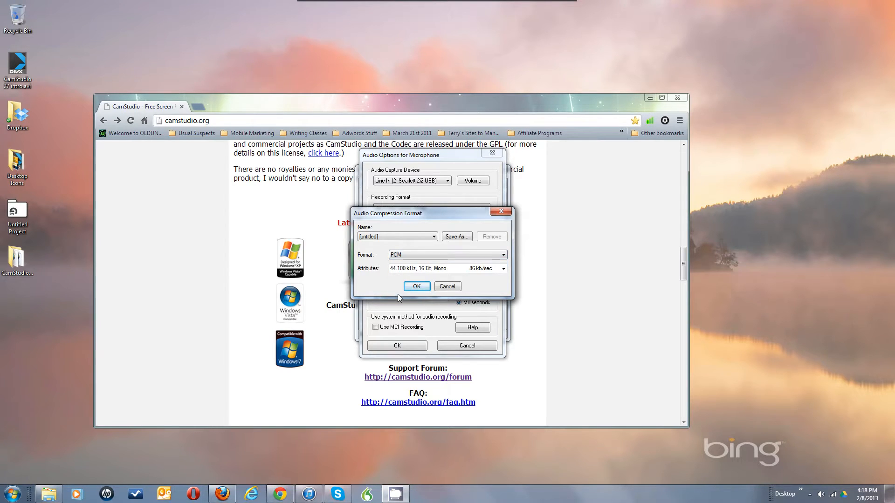
{"action": "left_click", "coordinate": [415, 286]}
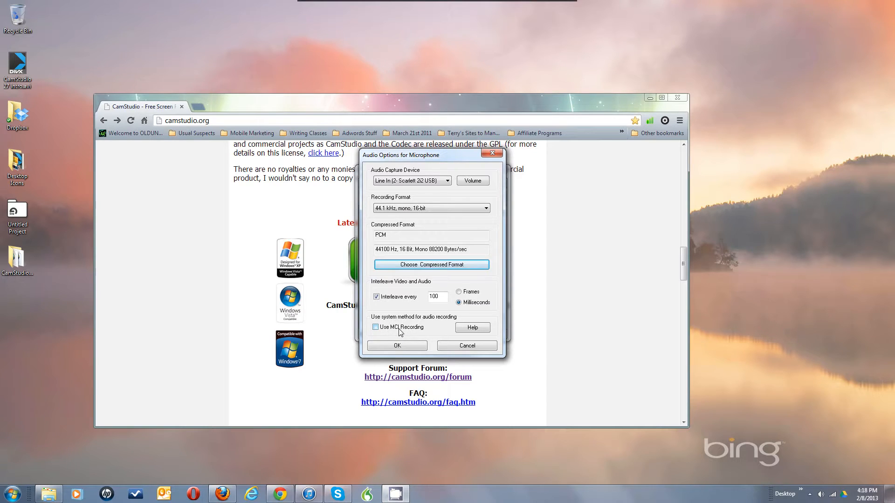
Try the 44.1 kHz, stereo, 16-bit recording format, set it back to 44.1 kHz, mono, 16-bit, and accept the microphone audio options
{"action": "left_click", "coordinate": [428, 206]}
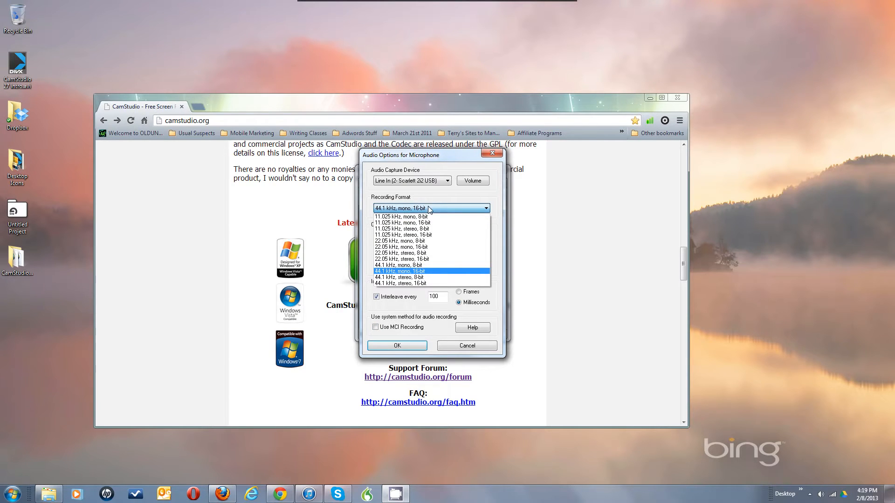
{"action": "left_click", "coordinate": [415, 283]}
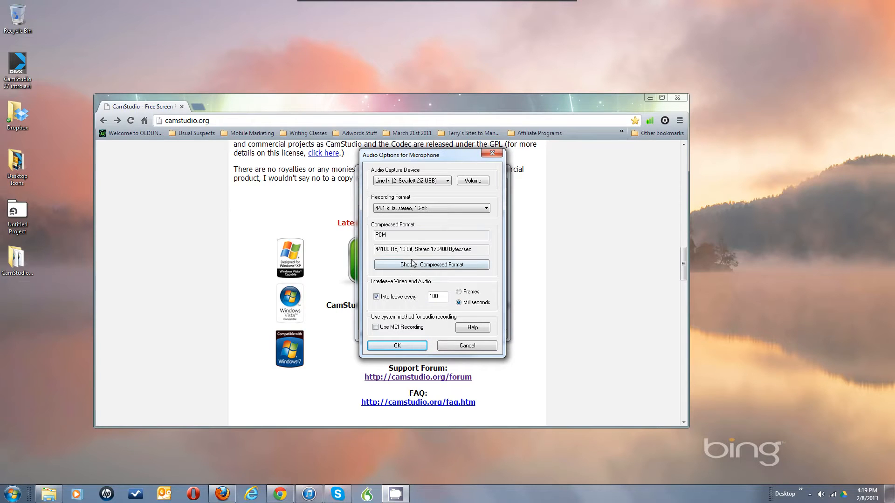
{"action": "left_click", "coordinate": [440, 208]}
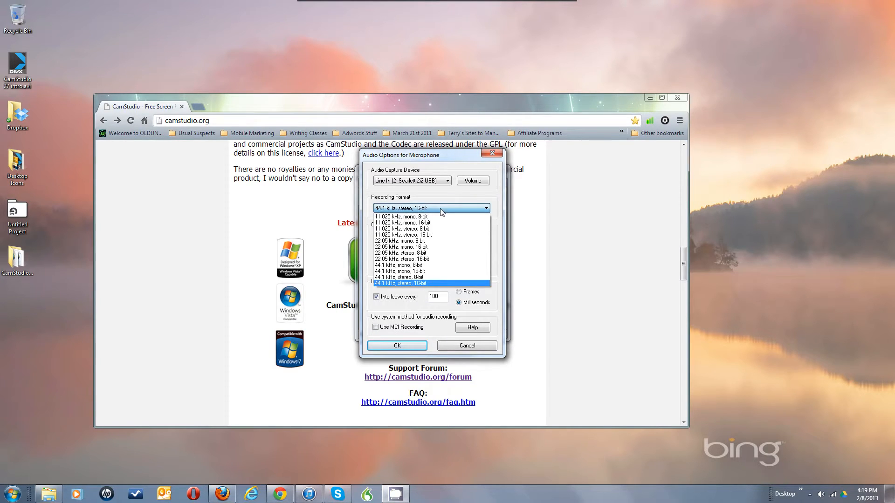
{"action": "left_click", "coordinate": [425, 271]}
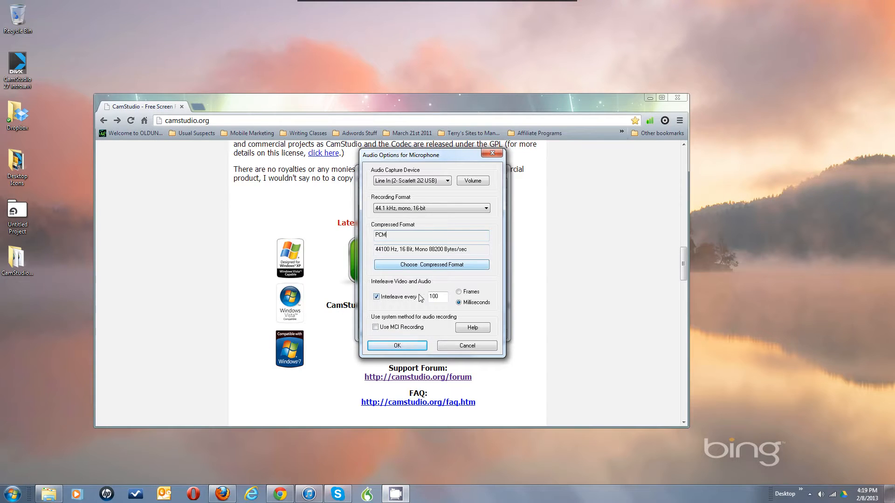
{"action": "left_click", "coordinate": [412, 346]}
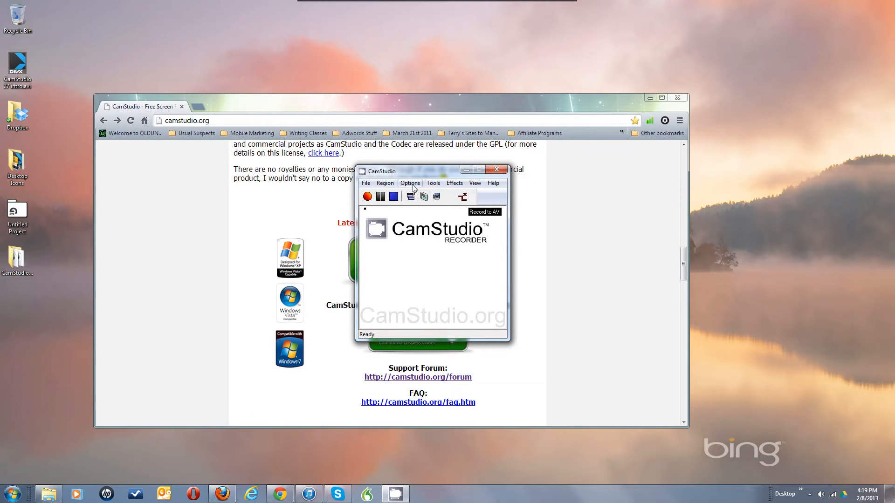
Look over the program options, and set recorded AVI files to play in the system default player when recording stops
{"action": "left_click", "coordinate": [411, 184]}
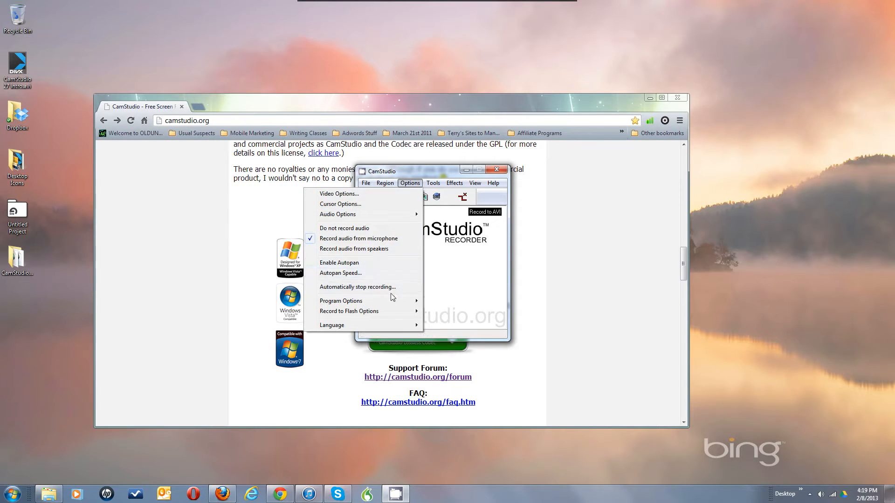
{"action": "mouse_move", "coordinate": [389, 305]}
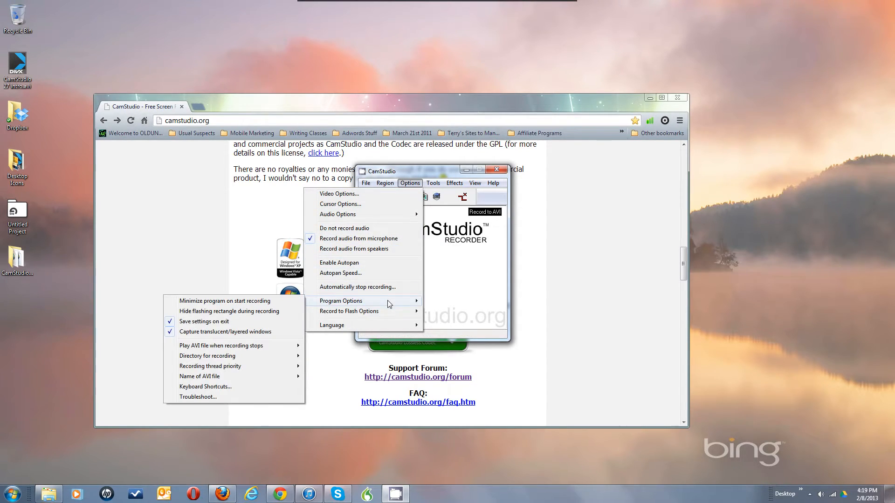
{"action": "key", "text": "Escape"}
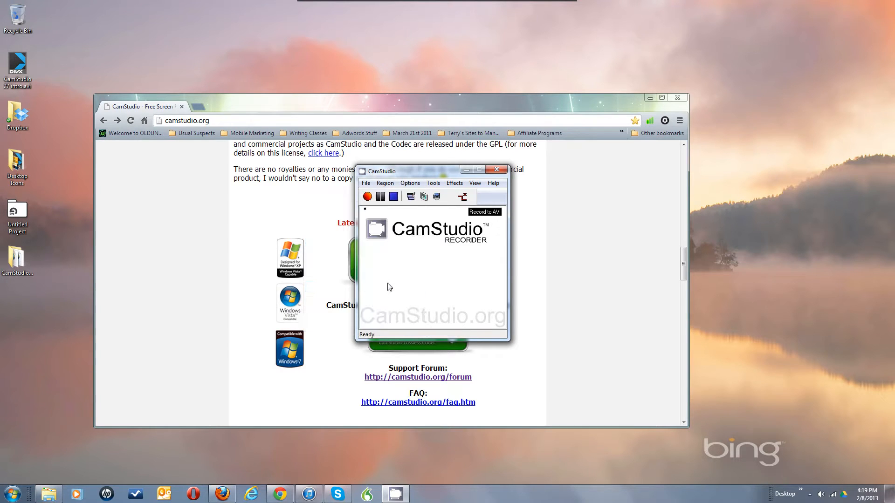
{"action": "left_click", "coordinate": [410, 184]}
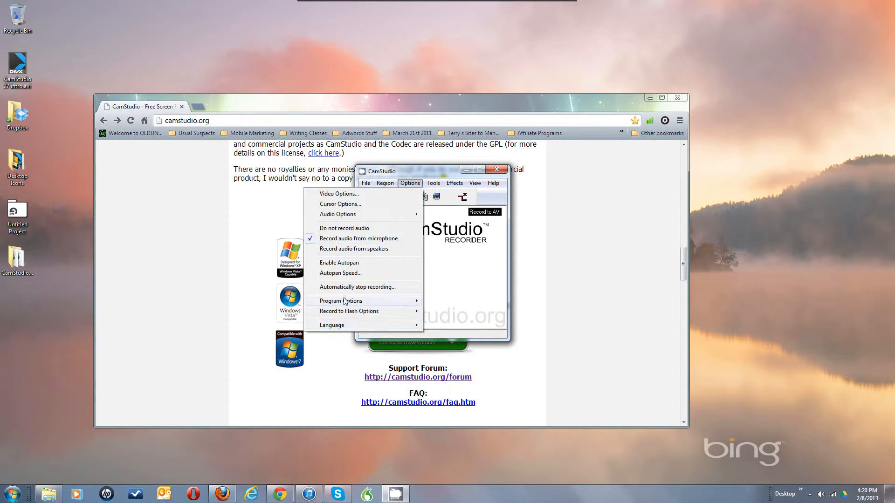
{"action": "mouse_move", "coordinate": [345, 301]}
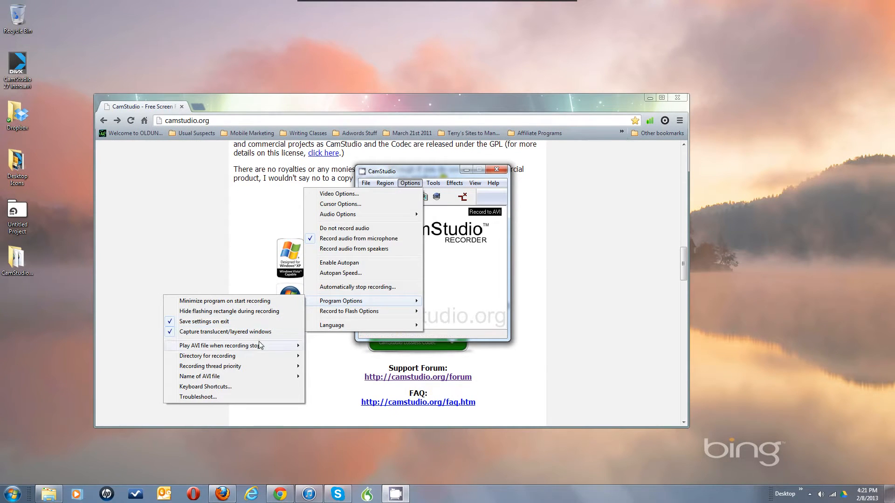
{"action": "mouse_move", "coordinate": [260, 348]}
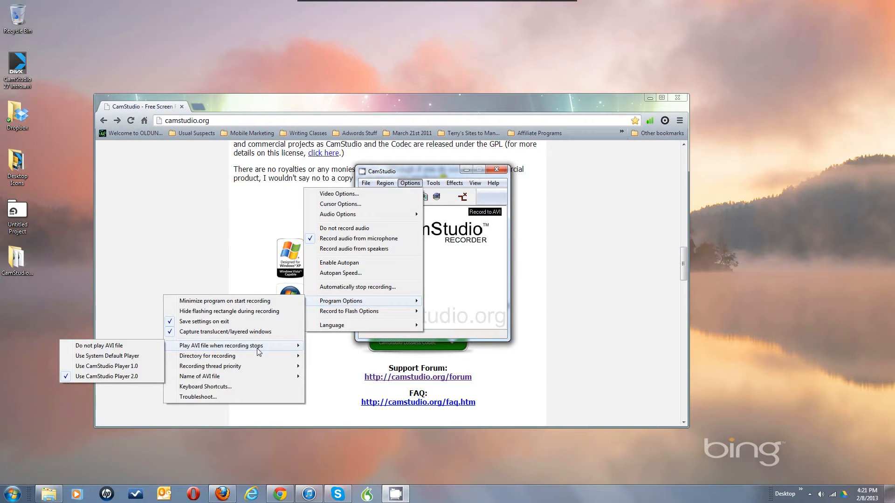
{"action": "left_click", "coordinate": [141, 356]}
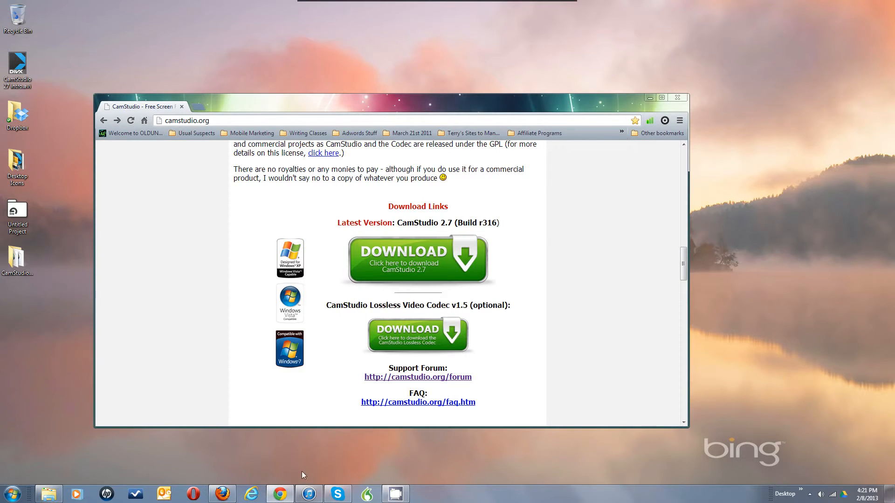
Bring up the CamStudio recorder and choose to use a user specified directory for recordings in the program options
{"action": "left_click", "coordinate": [394, 494]}
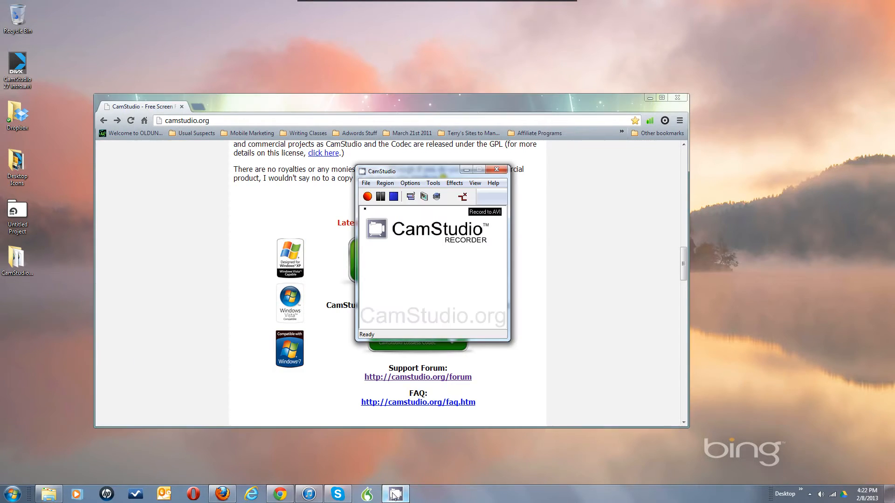
{"action": "left_click", "coordinate": [404, 187]}
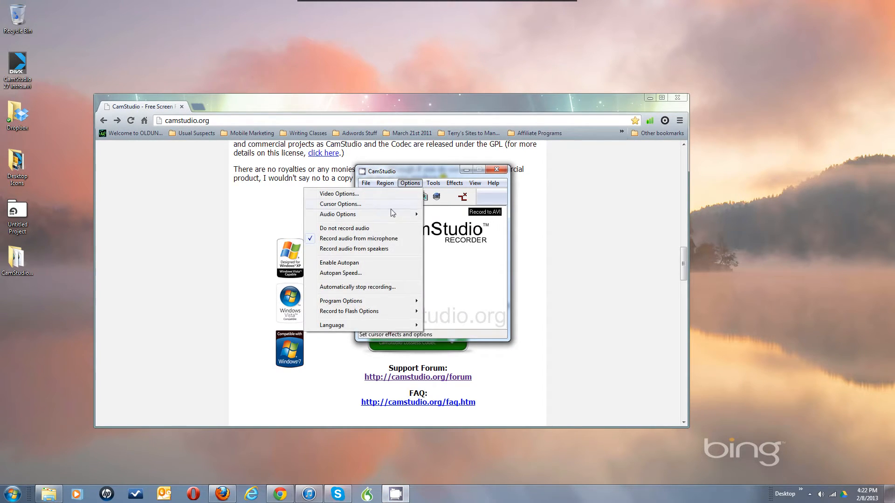
{"action": "mouse_move", "coordinate": [350, 303]}
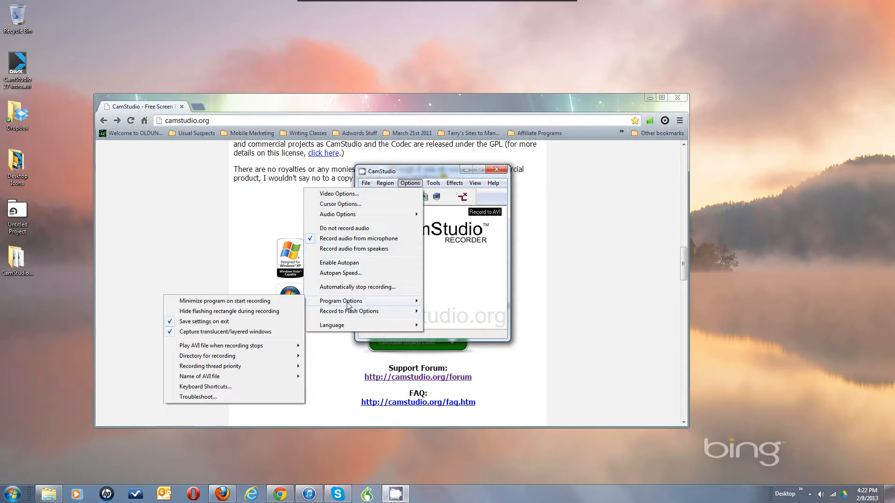
{"action": "left_click", "coordinate": [234, 356]}
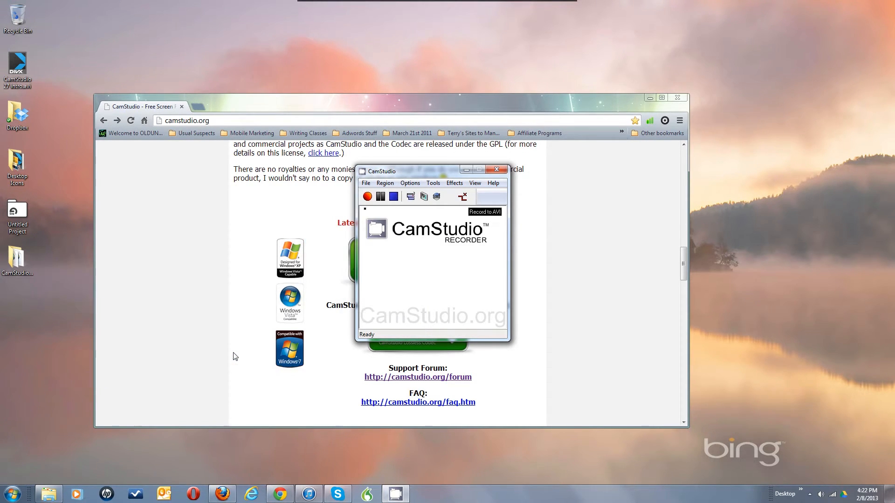
{"action": "left_click", "coordinate": [410, 183]}
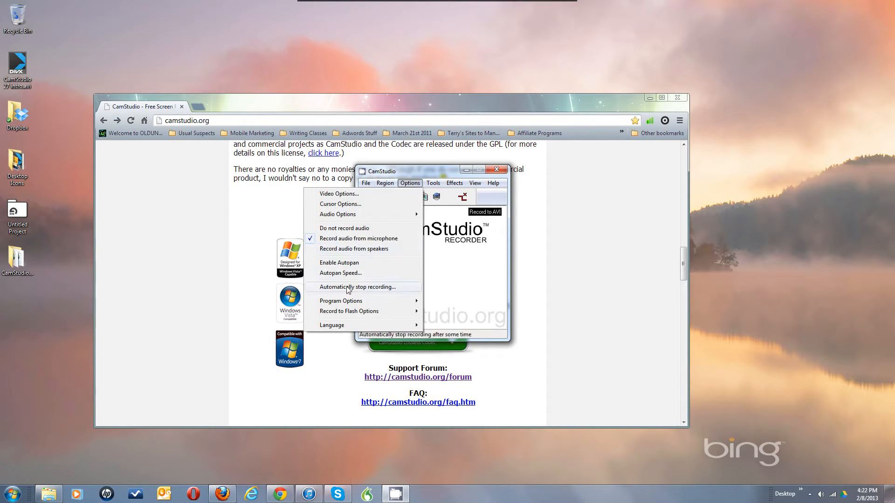
{"action": "mouse_move", "coordinate": [338, 305]}
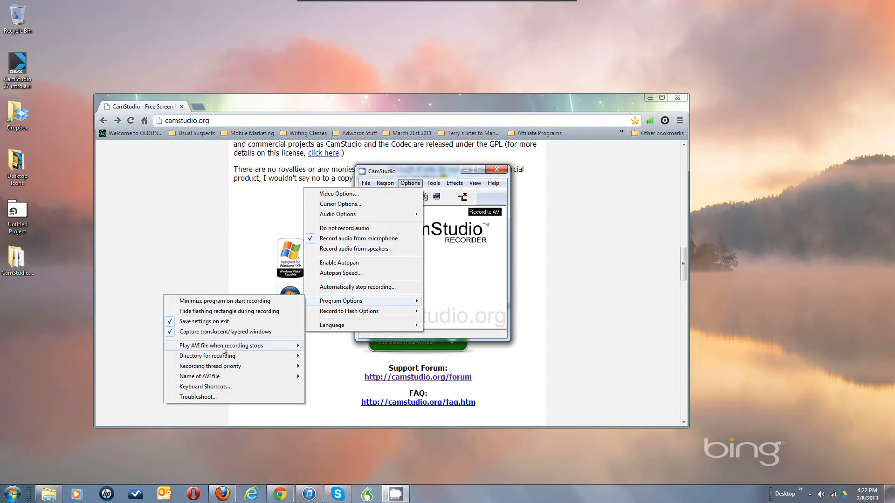
{"action": "mouse_move", "coordinate": [221, 359]}
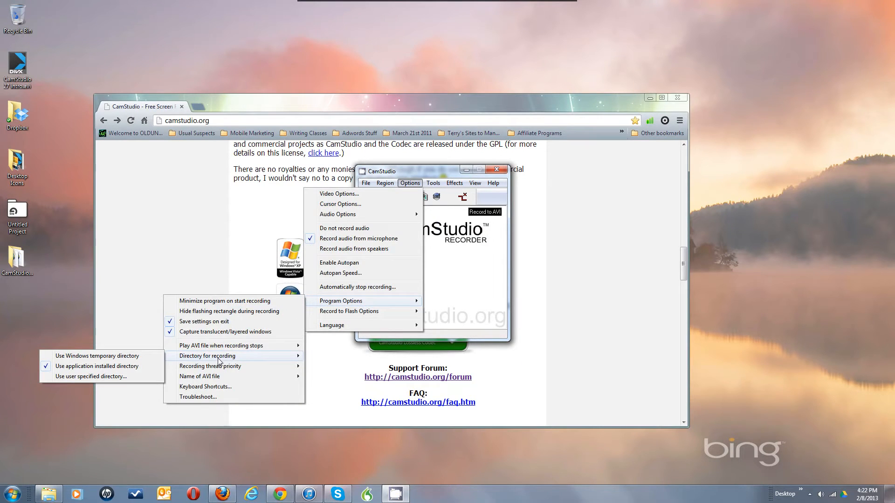
{"action": "left_click", "coordinate": [141, 377]}
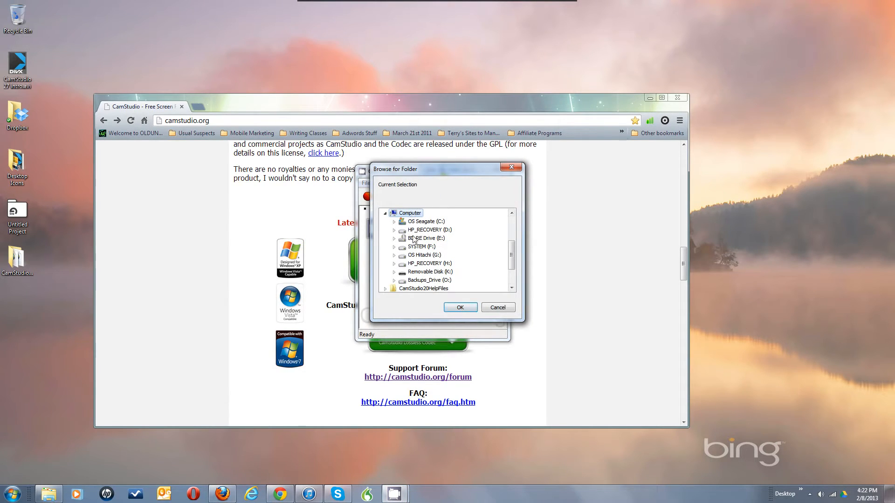
Set the recording directory to the Camstudio Temp Files folder inside My Videos in the user's profile on the C: drive
{"action": "left_click", "coordinate": [394, 222]}
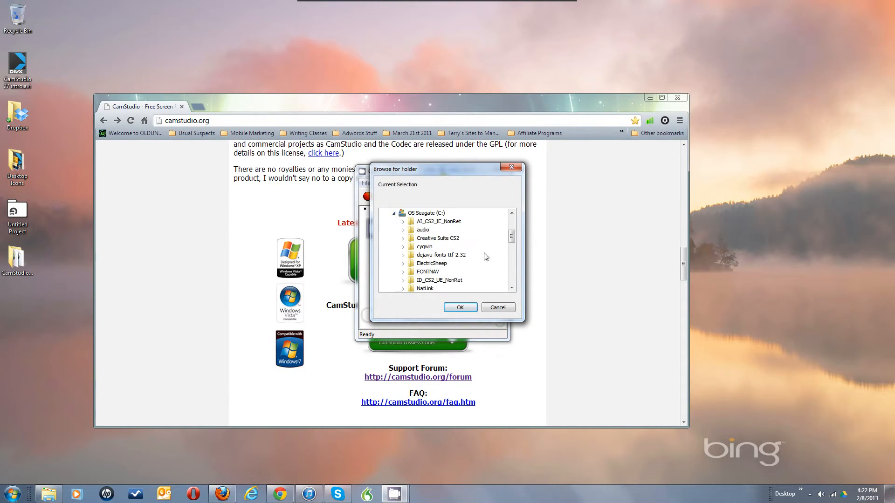
{"action": "scroll", "coordinate": [512, 271], "scroll_direction": "down", "scroll_amount": 6}
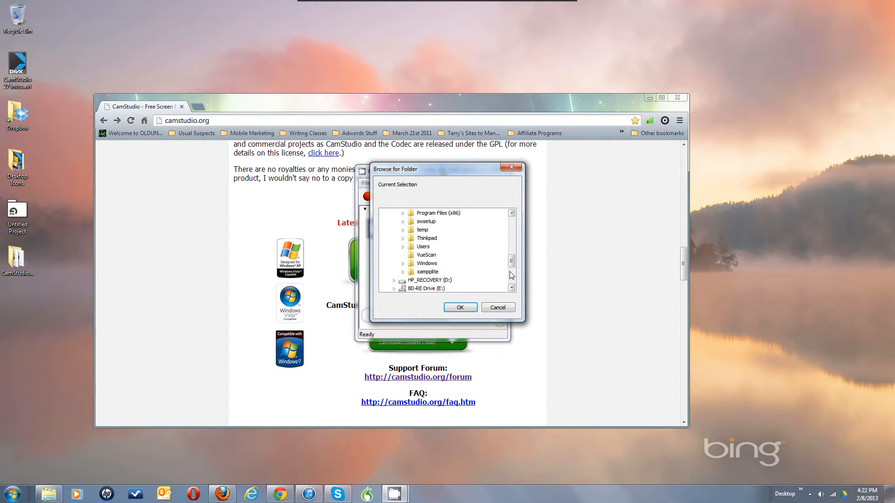
{"action": "double_click", "coordinate": [420, 248]}
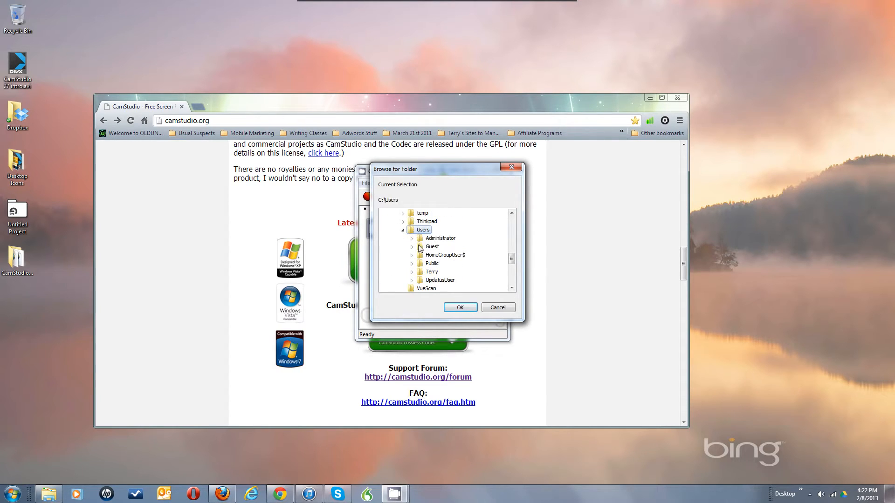
{"action": "double_click", "coordinate": [432, 273]}
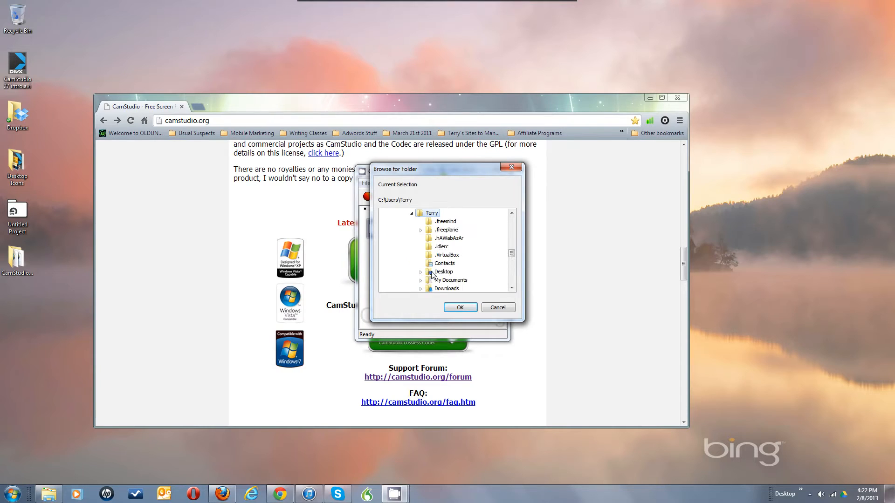
{"action": "left_click", "coordinate": [511, 278]}
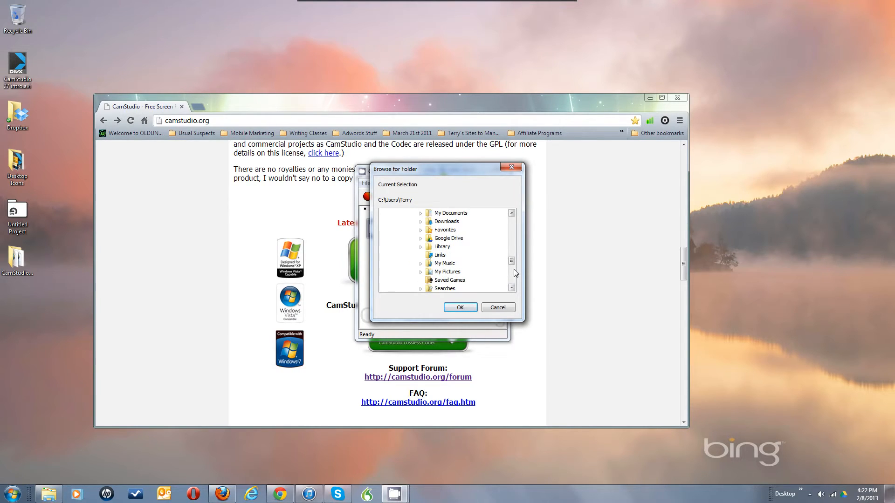
{"action": "left_click", "coordinate": [515, 272]}
{"action": "double_click", "coordinate": [449, 239]}
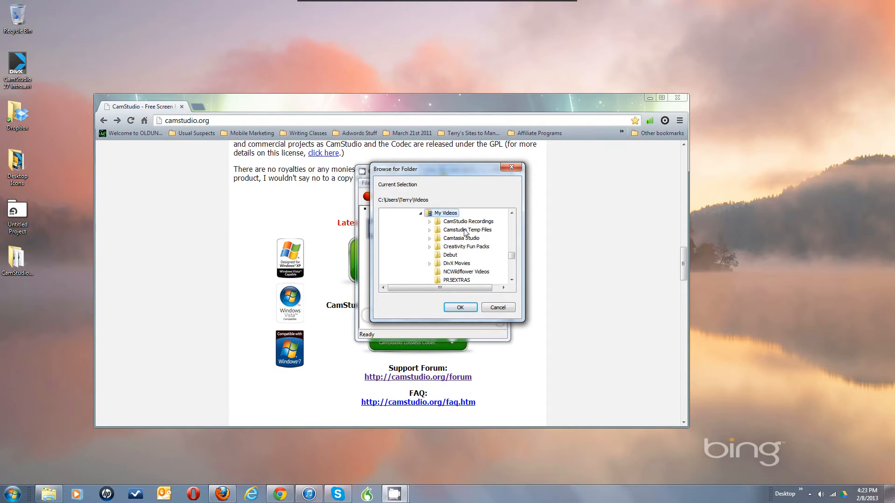
{"action": "left_click", "coordinate": [465, 231]}
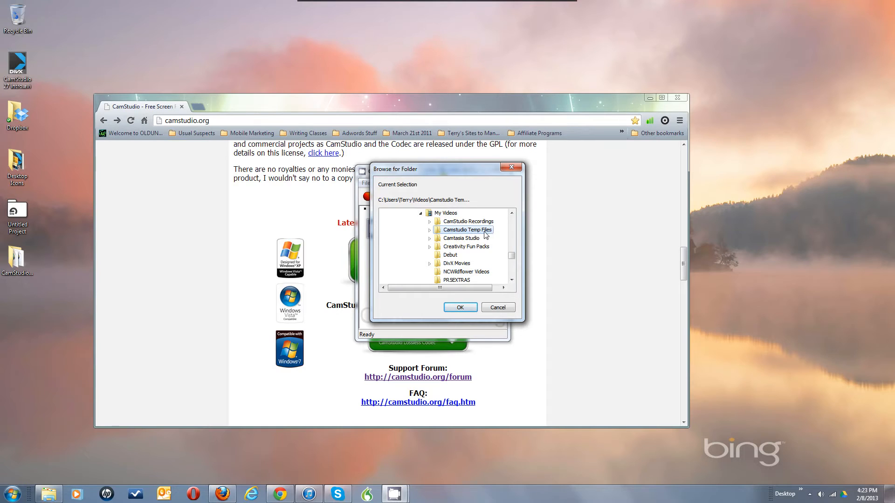
{"action": "double_click", "coordinate": [485, 231]}
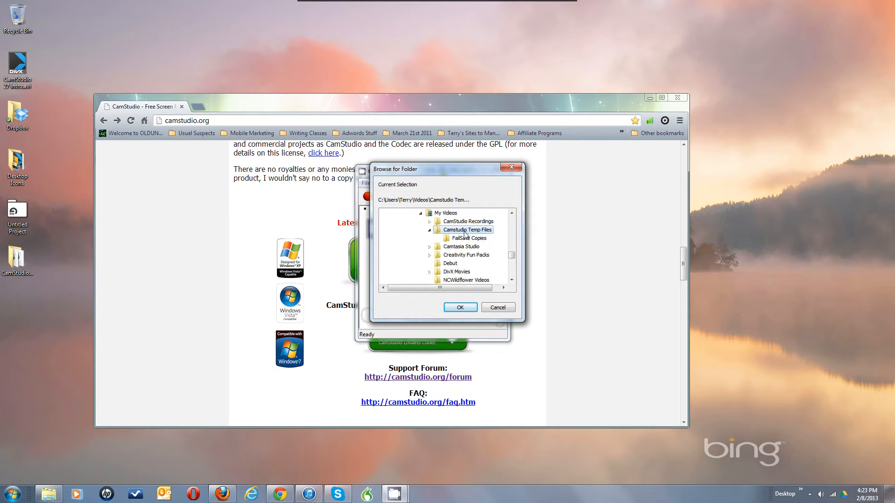
{"action": "left_click", "coordinate": [460, 307]}
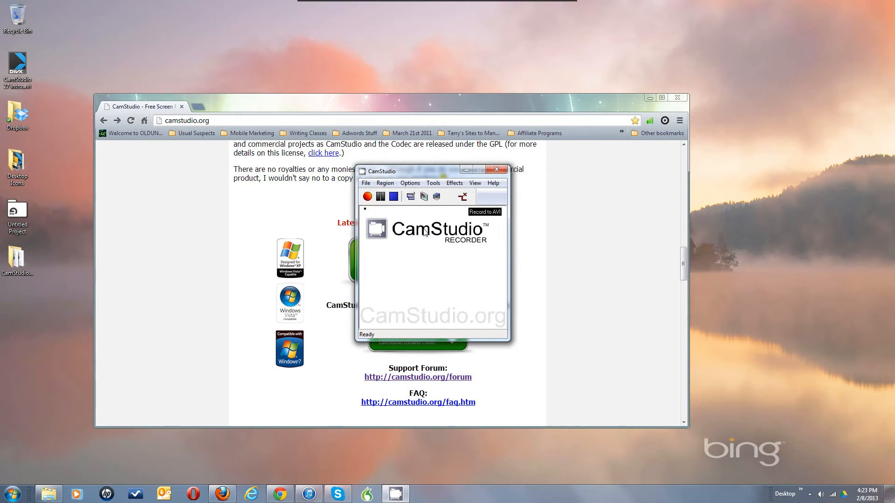
Review the program options for recording thread priority, AVI file naming and recording directory
{"action": "left_click", "coordinate": [411, 184]}
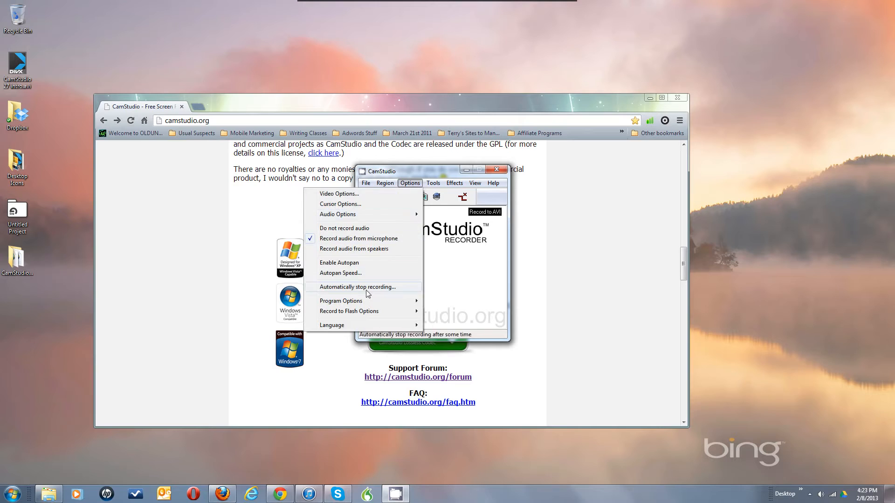
{"action": "mouse_move", "coordinate": [364, 302]}
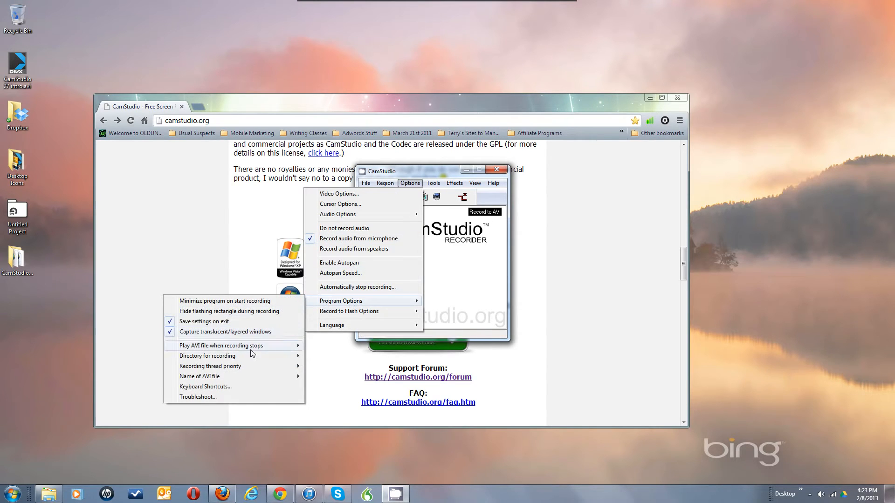
{"action": "mouse_move", "coordinate": [247, 357]}
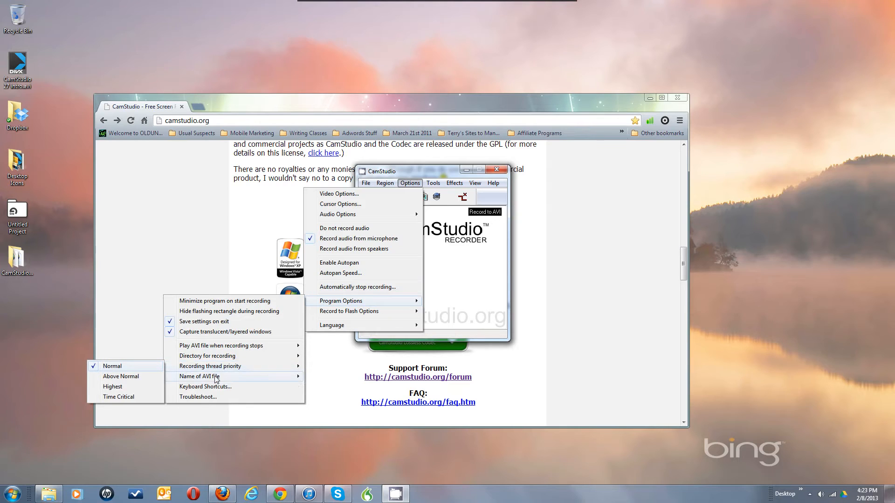
{"action": "mouse_move", "coordinate": [218, 380]}
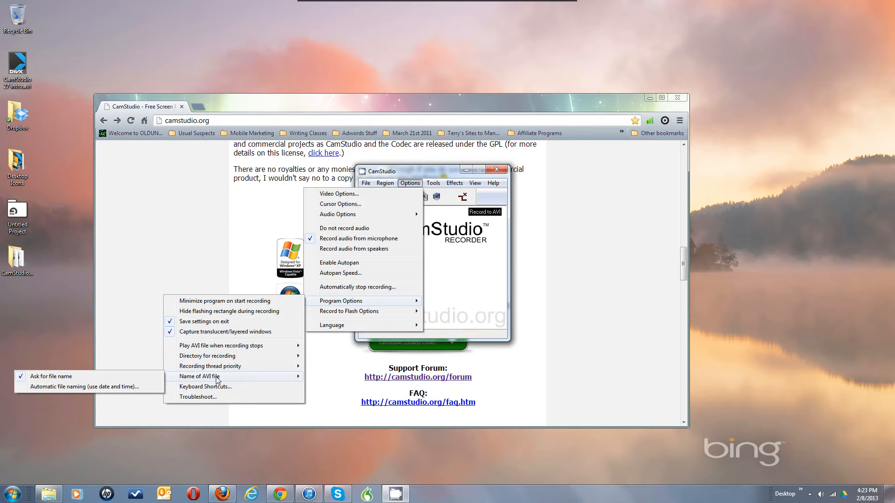
{"action": "key", "text": "alt"}
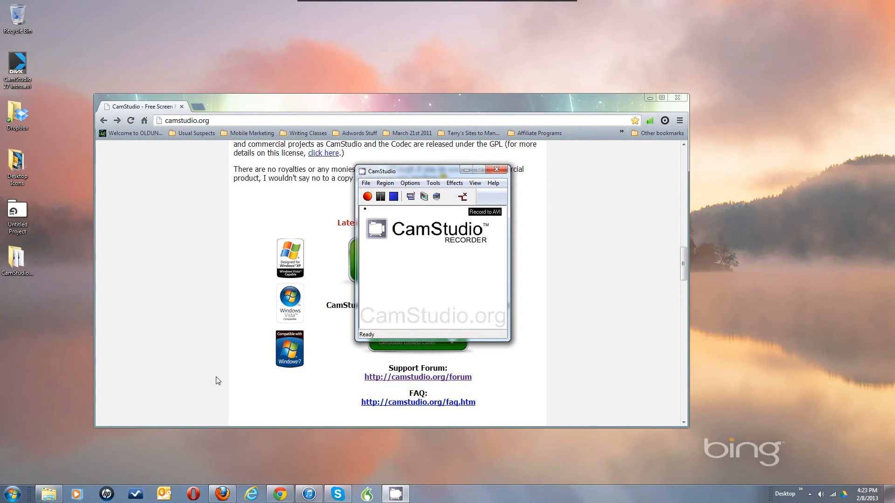
{"action": "left_click", "coordinate": [413, 185]}
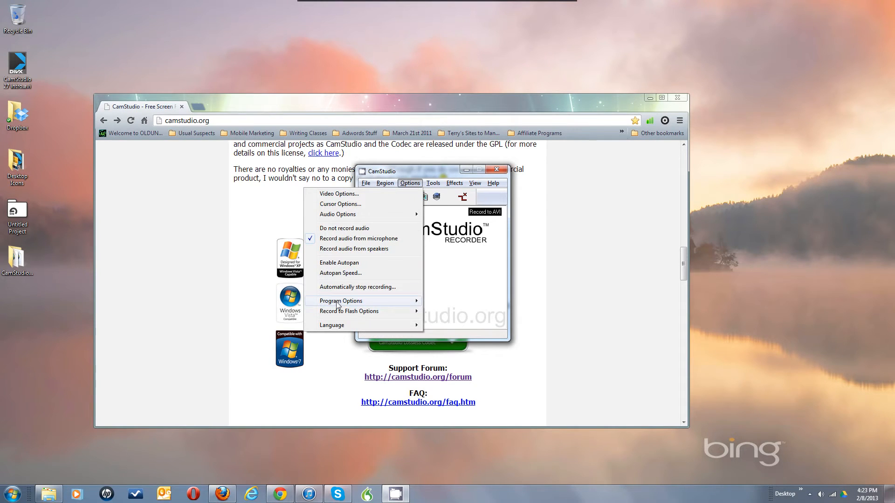
{"action": "mouse_move", "coordinate": [210, 376]}
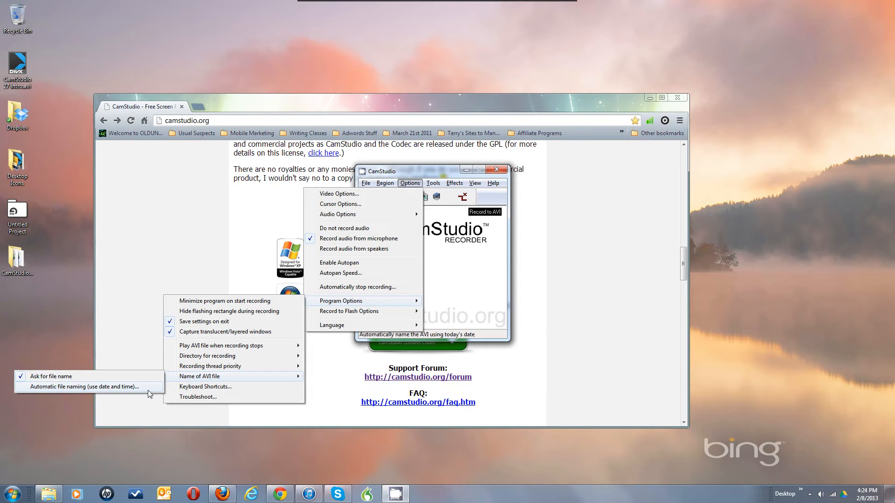
{"action": "mouse_move", "coordinate": [223, 358]}
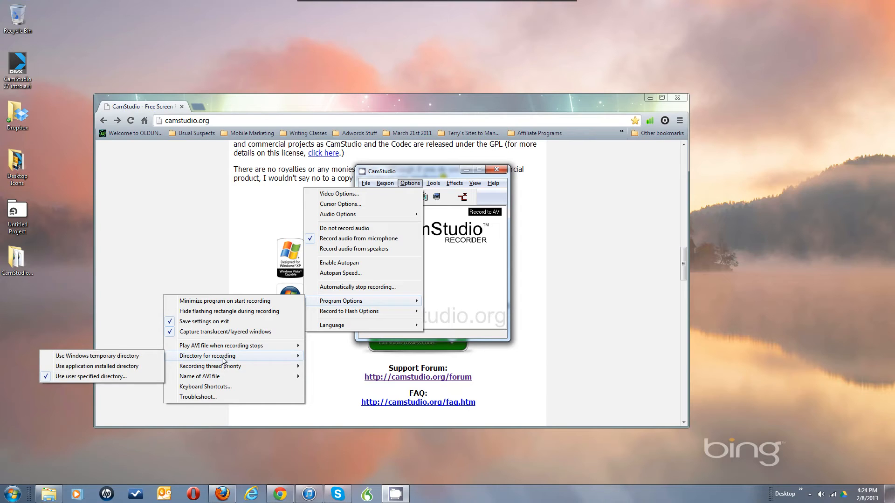
{"action": "mouse_move", "coordinate": [221, 376]}
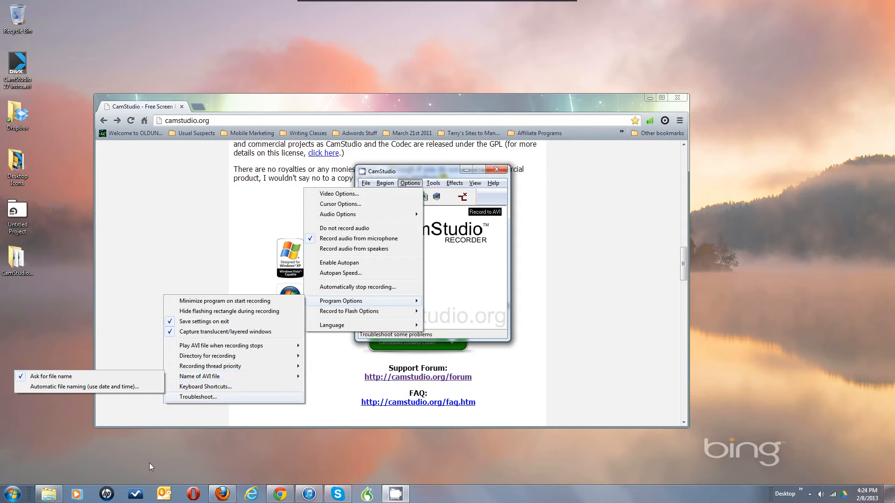
Switch to Windows Explorer and open the Videos folder under Program Files (x86)\CamStudio 2.7 on the C: drive
{"action": "left_click", "coordinate": [44, 498]}
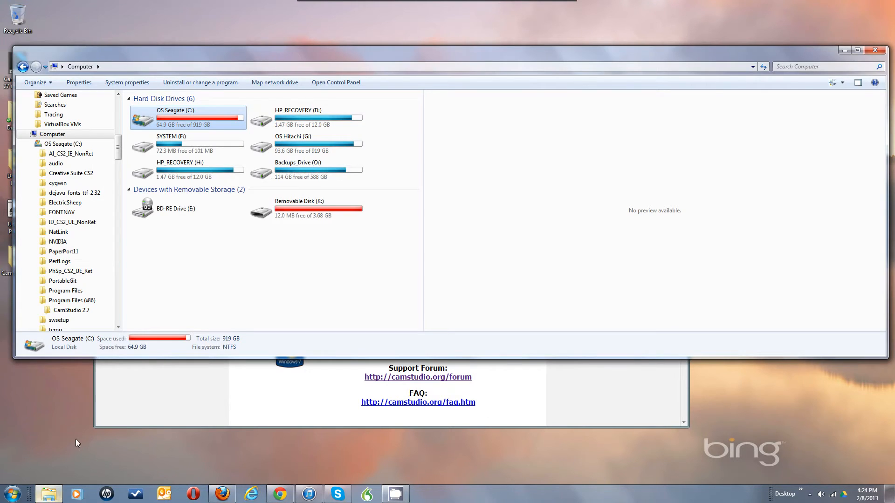
{"action": "double_click", "coordinate": [173, 127]}
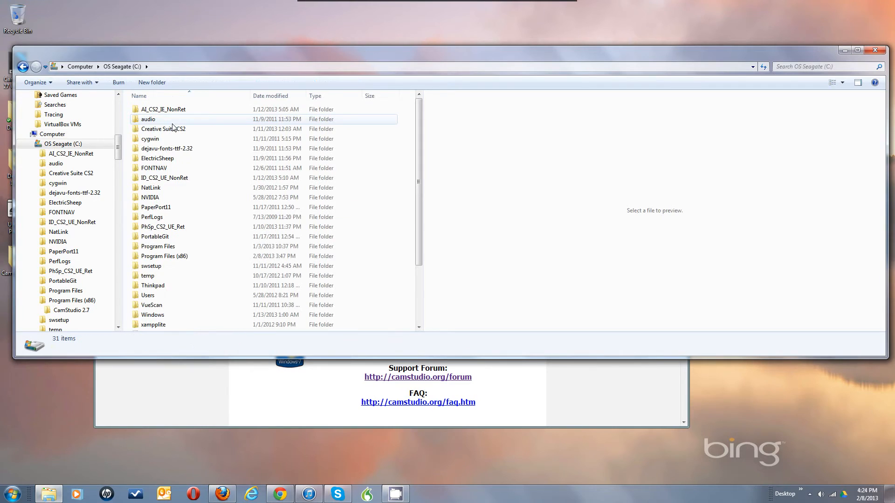
{"action": "double_click", "coordinate": [166, 257]}
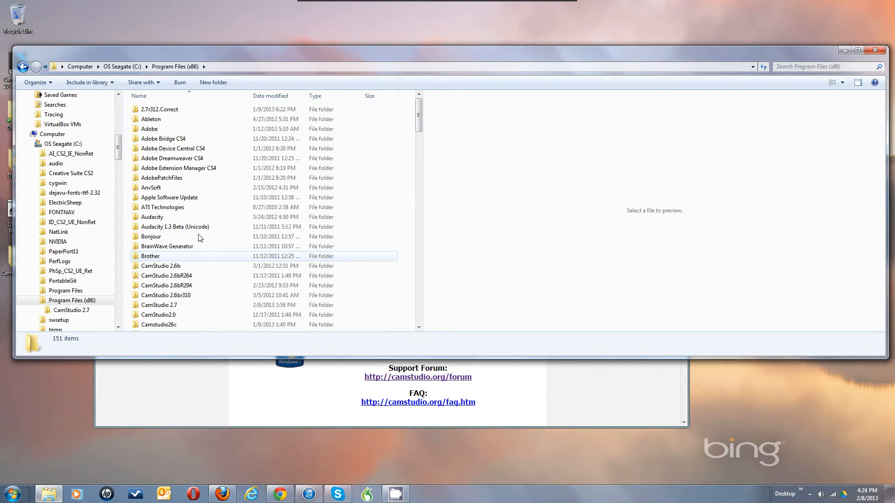
{"action": "double_click", "coordinate": [169, 306]}
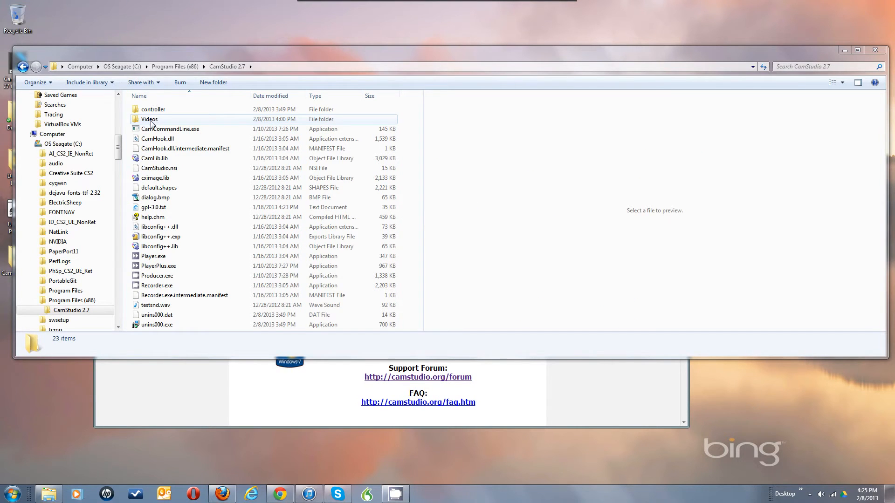
{"action": "double_click", "coordinate": [149, 119]}
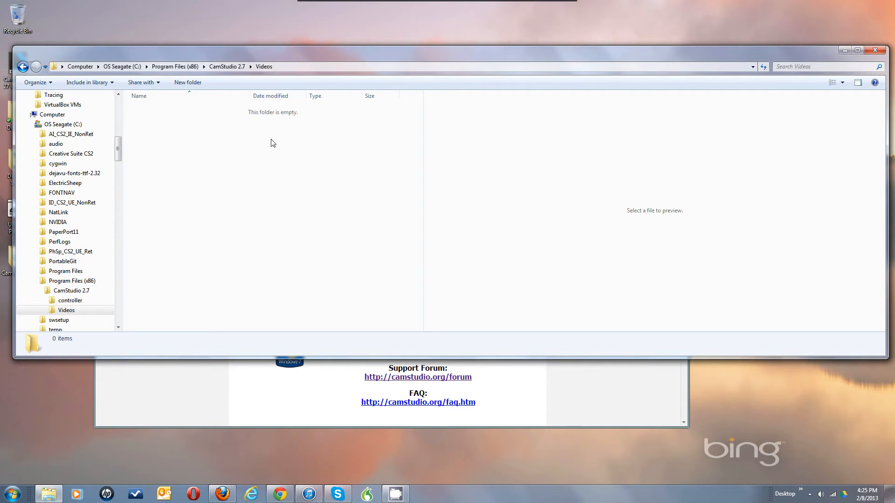
Bring up the CamStudio recorder and review its program options for recording directory and AVI file naming
{"action": "left_click", "coordinate": [396, 494]}
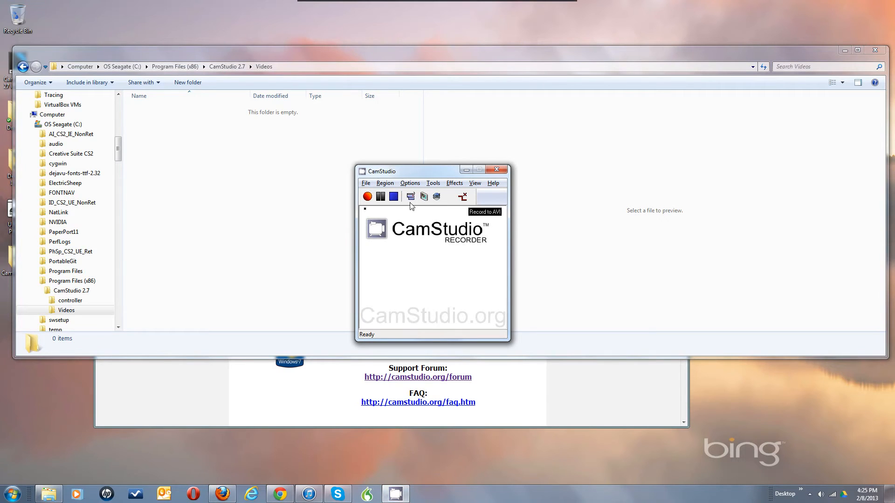
{"action": "left_click", "coordinate": [411, 186]}
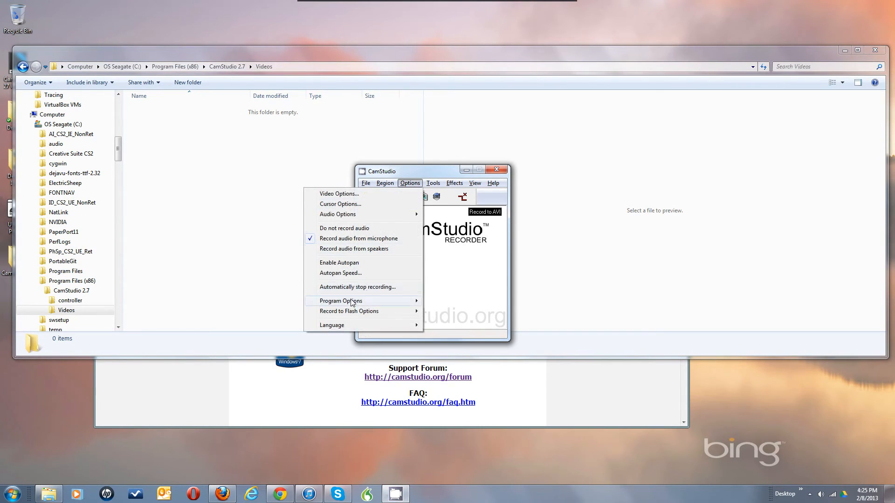
{"action": "mouse_move", "coordinate": [350, 304]}
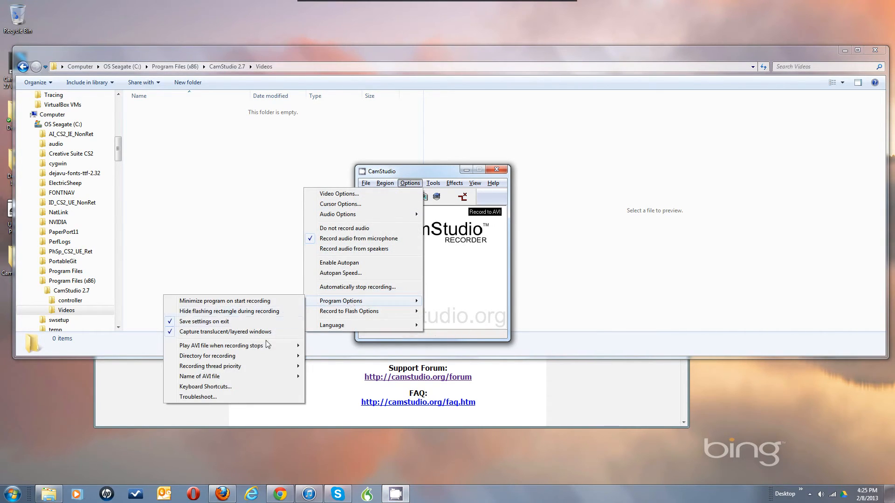
{"action": "mouse_move", "coordinate": [249, 355]}
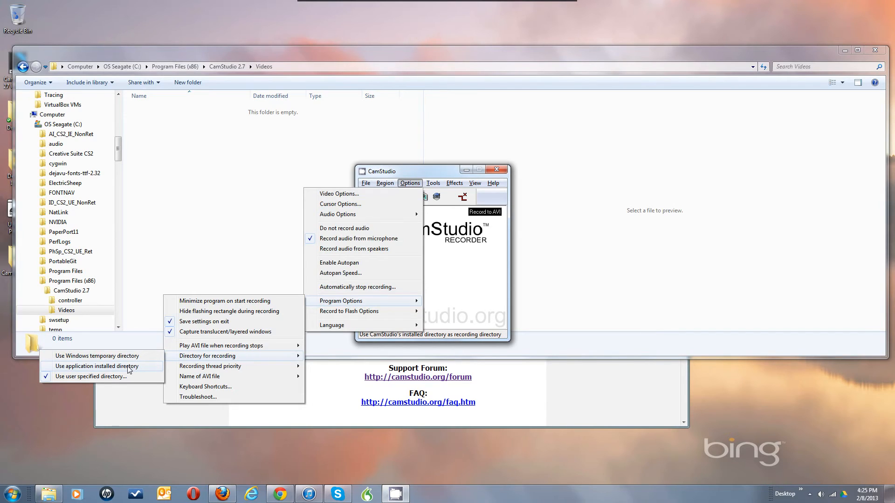
{"action": "mouse_move", "coordinate": [185, 380]}
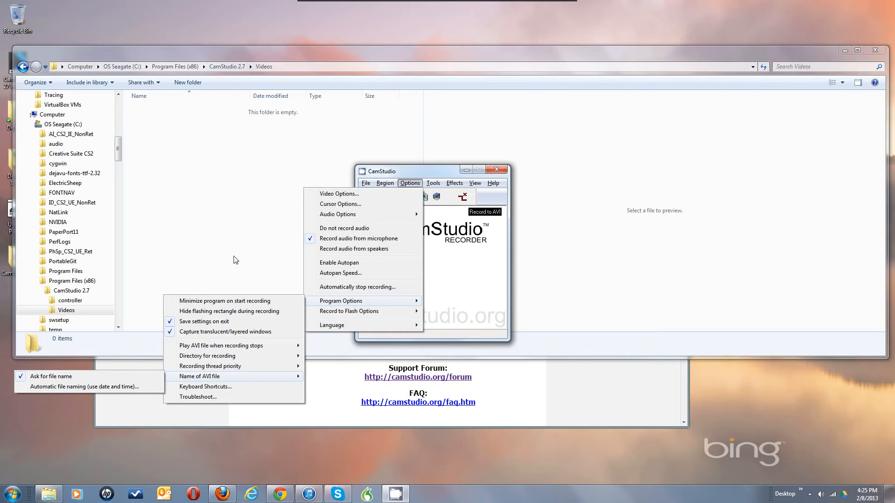
{"action": "left_click", "coordinate": [448, 279]}
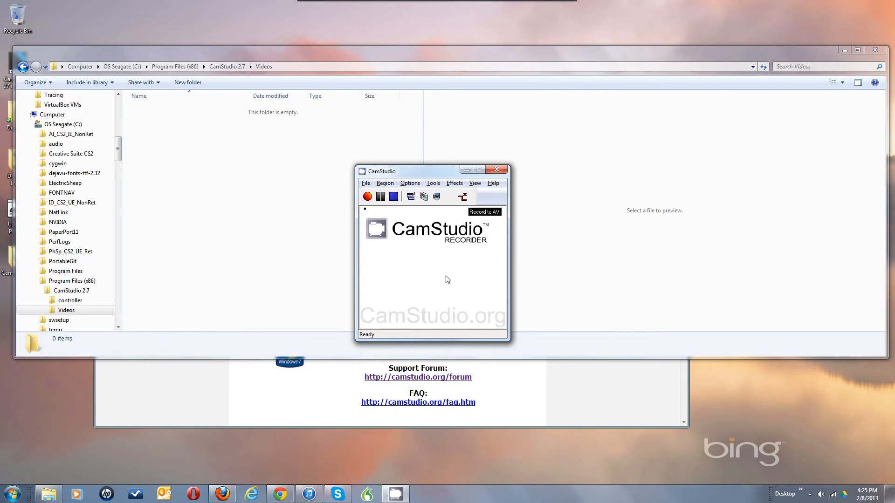
Look through the recorder's remaining options, its annotation and SWF Producer tools, and the available effects
{"action": "left_click", "coordinate": [410, 184]}
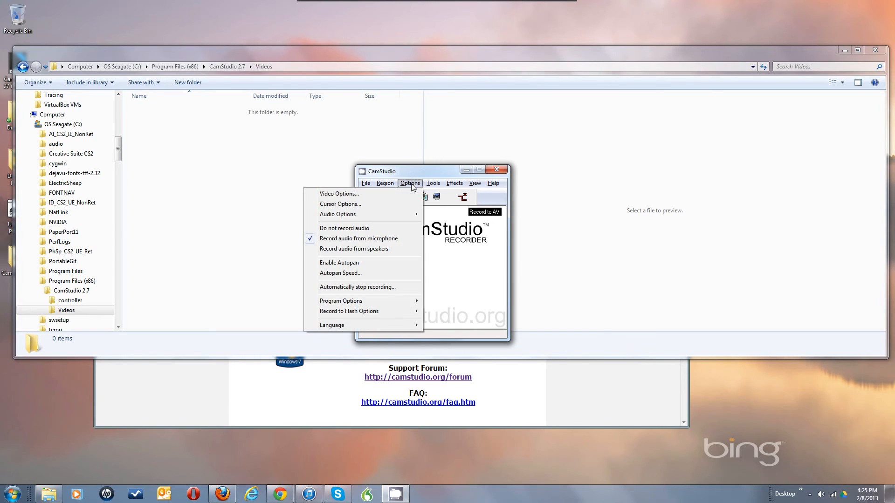
{"action": "left_click", "coordinate": [451, 254]}
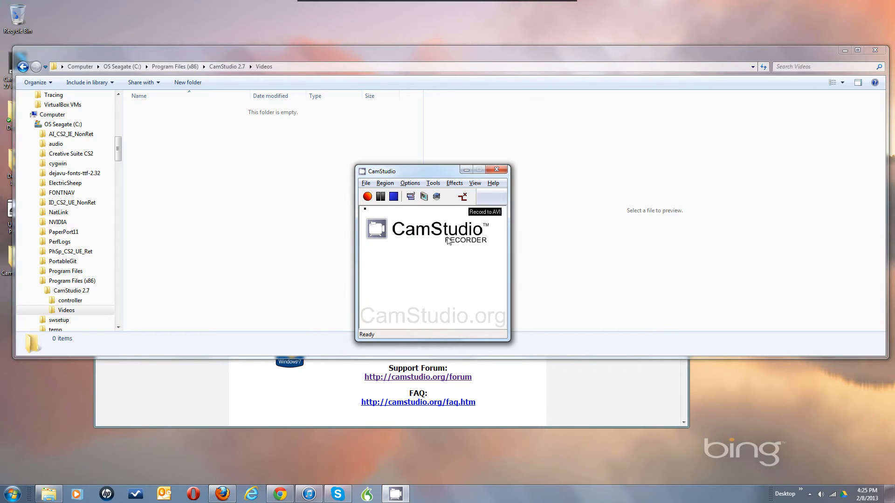
{"action": "left_click", "coordinate": [433, 184]}
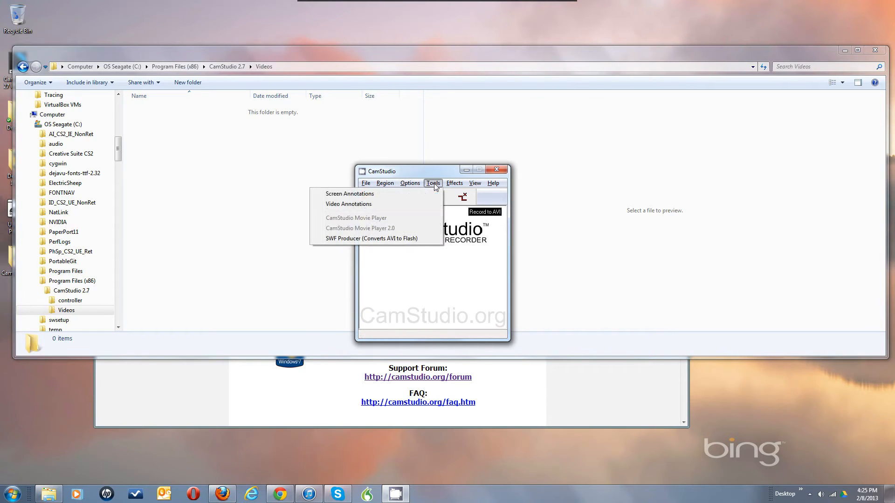
{"action": "mouse_move", "coordinate": [444, 185]}
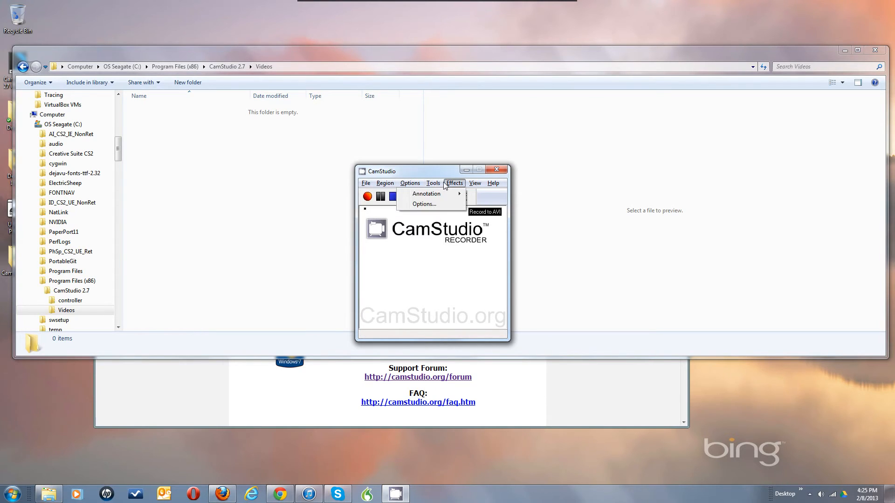
{"action": "left_click", "coordinate": [425, 169]}
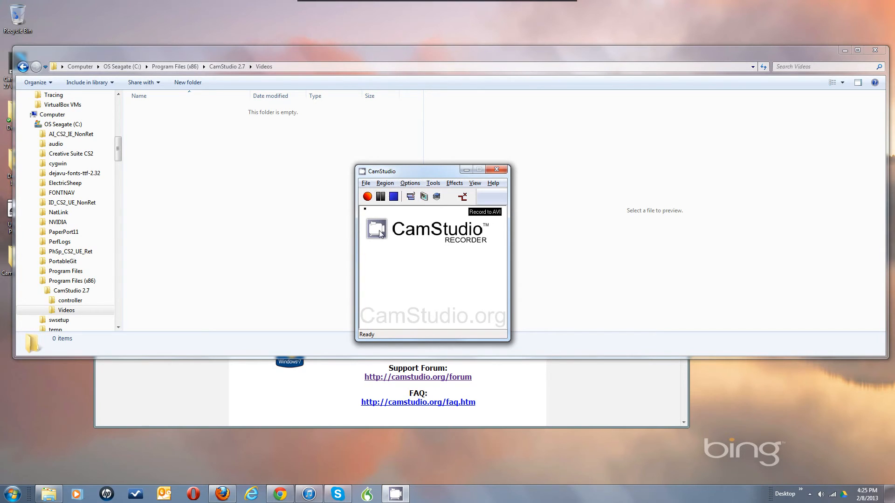
Record a short test clip, stop it and cancel saving the AVI file
{"action": "left_click", "coordinate": [368, 197]}
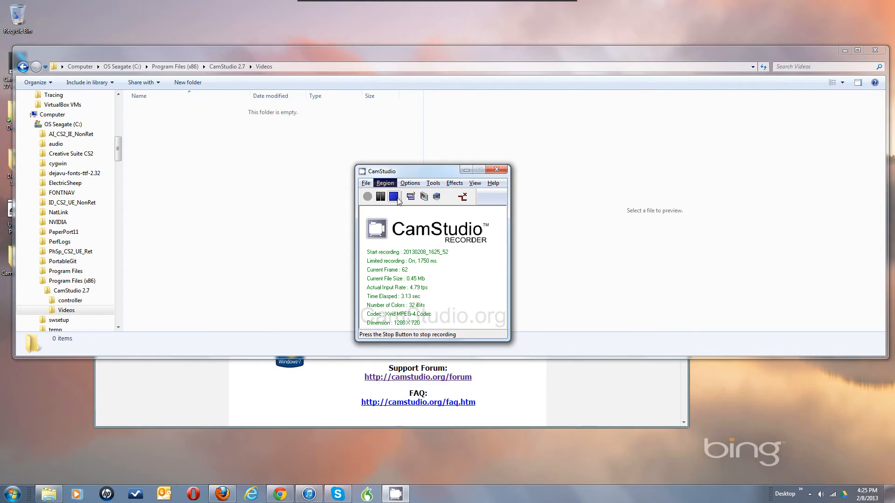
{"action": "left_click", "coordinate": [393, 197]}
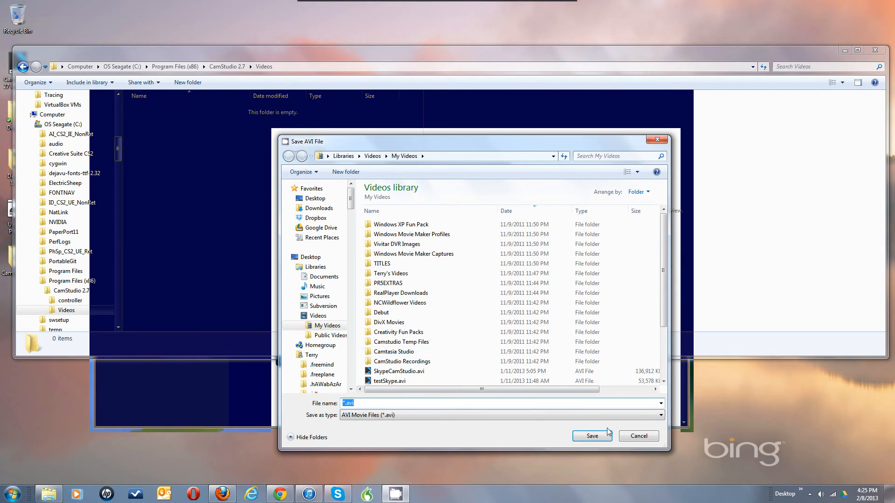
{"action": "left_click", "coordinate": [637, 437]}
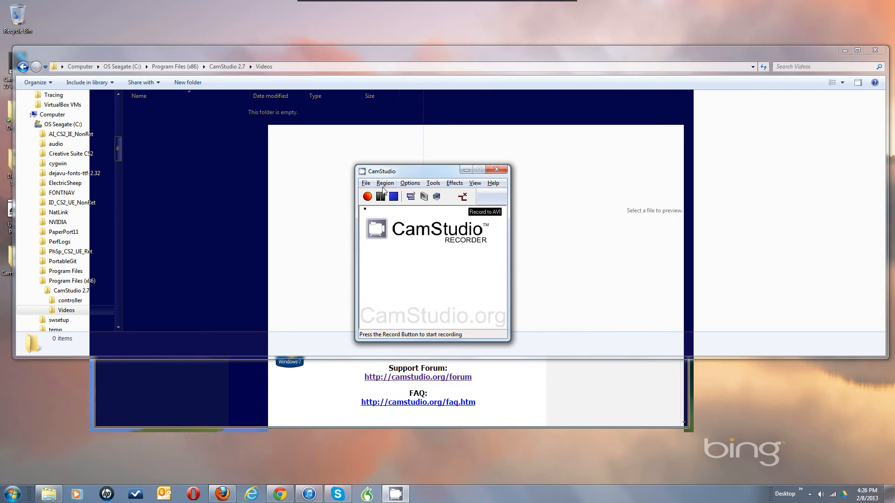
Toggle the program option to hide the flashing rectangle during recording and start a new test recording
{"action": "left_click", "coordinate": [410, 183]}
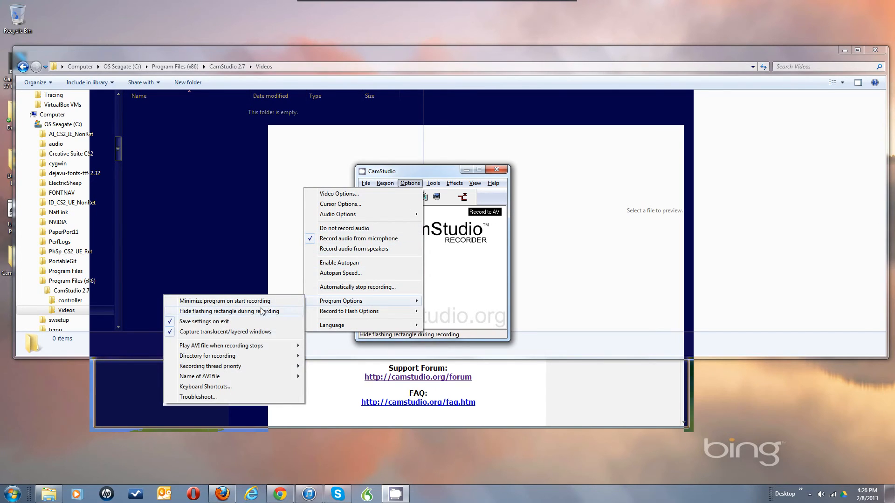
{"action": "left_click", "coordinate": [263, 311]}
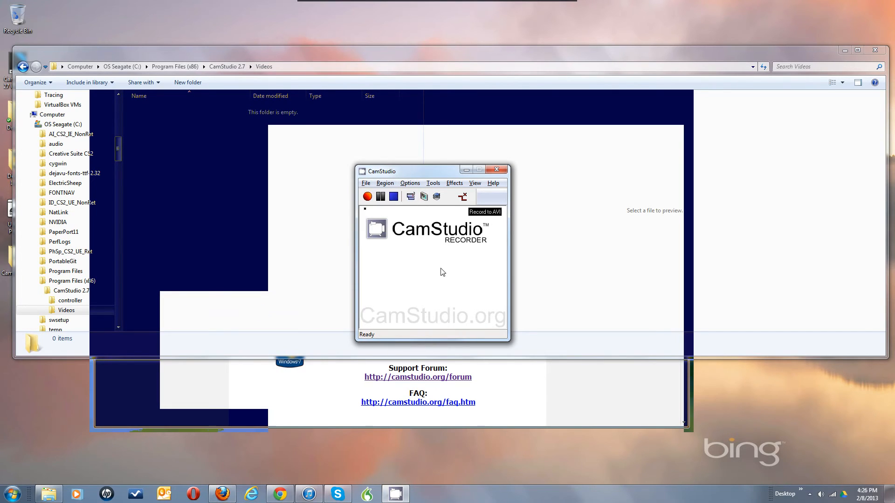
{"action": "left_click", "coordinate": [372, 198]}
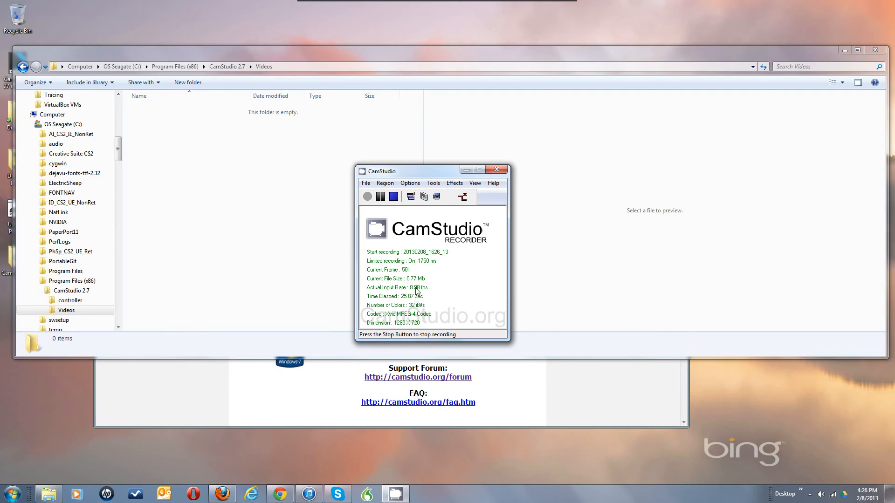
Try to stop the test recording and dismiss the CamStudio Recorder error dialog
{"action": "left_click", "coordinate": [411, 183]}
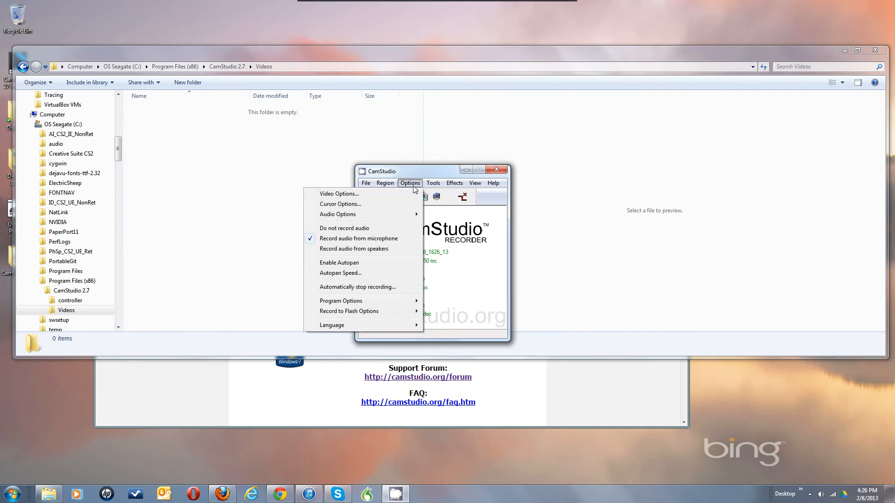
{"action": "left_click", "coordinate": [399, 195]}
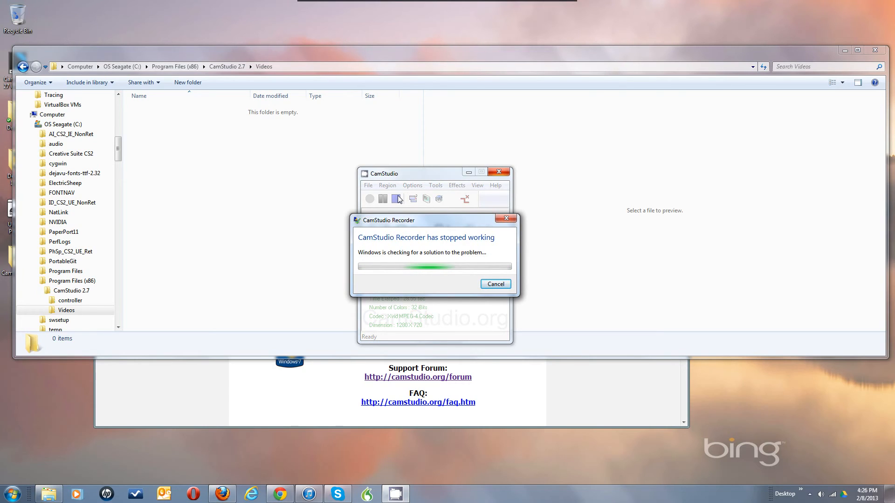
{"action": "left_click", "coordinate": [496, 285]}
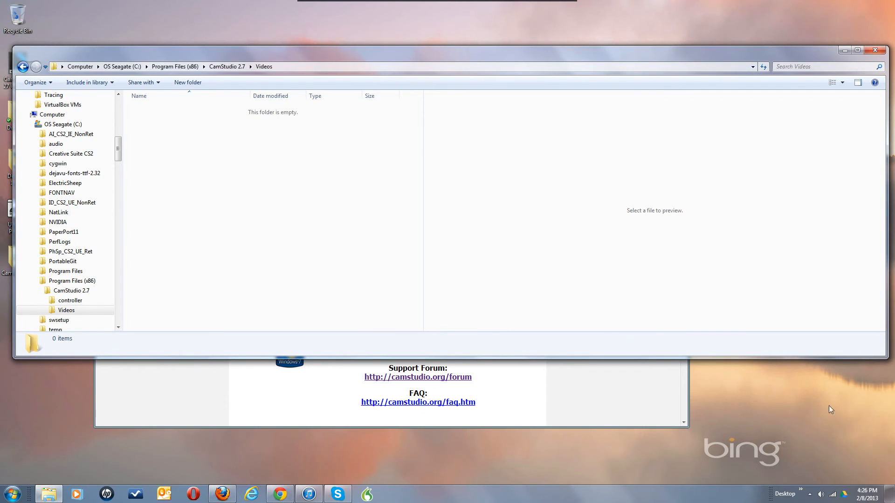
Bring the camstudio.org browser window to the front and restore the window of the running CamStudio 2.0 recorder
{"action": "left_click", "coordinate": [810, 495]}
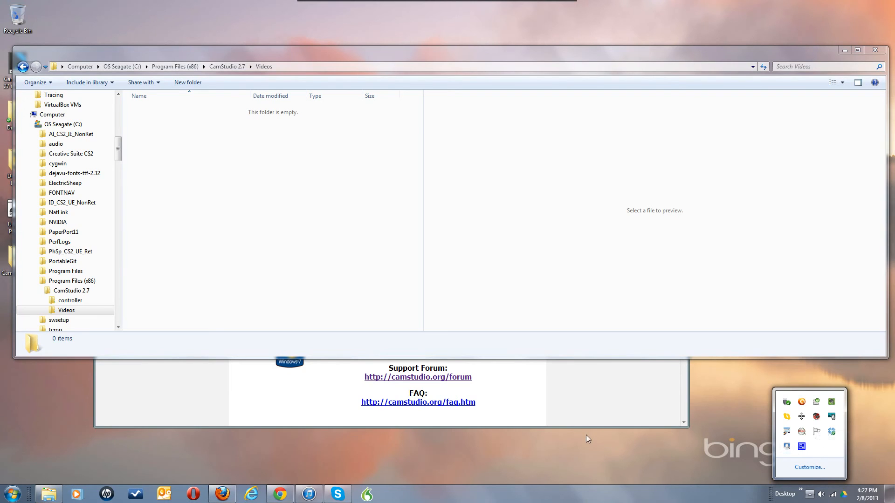
{"action": "left_click", "coordinate": [14, 494]}
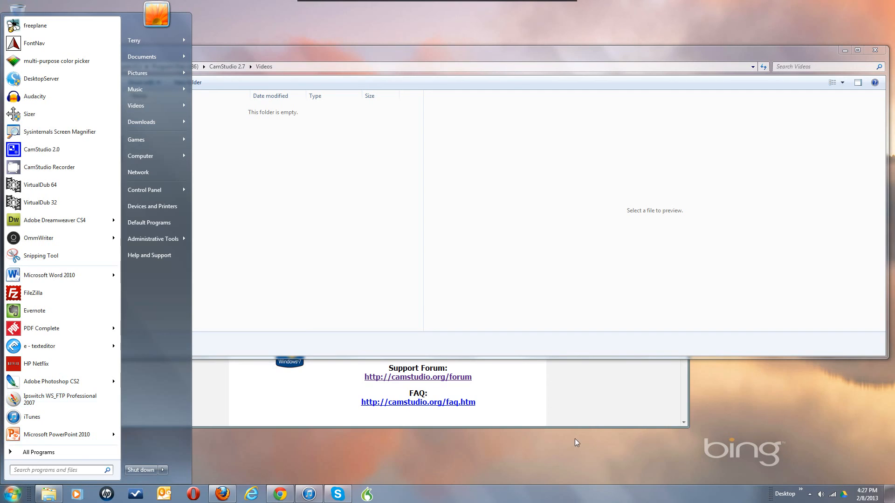
{"action": "left_click", "coordinate": [576, 405]}
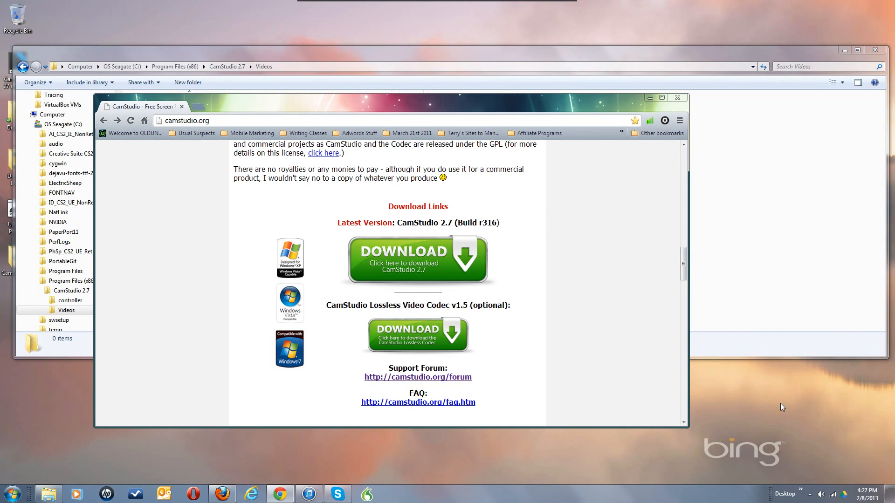
{"action": "left_click", "coordinate": [812, 492]}
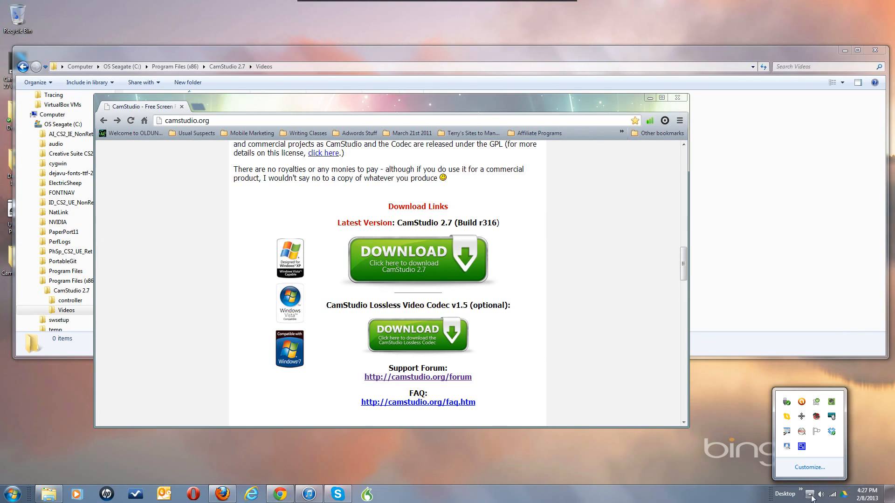
{"action": "left_click", "coordinate": [802, 448]}
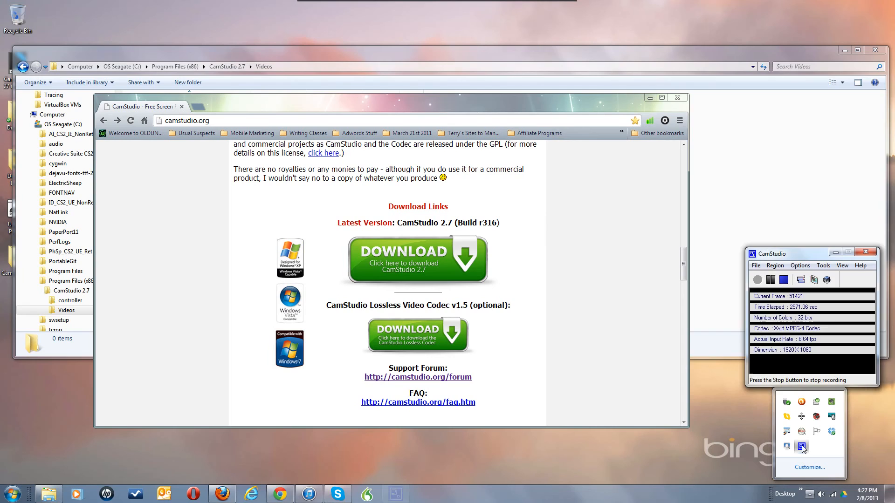